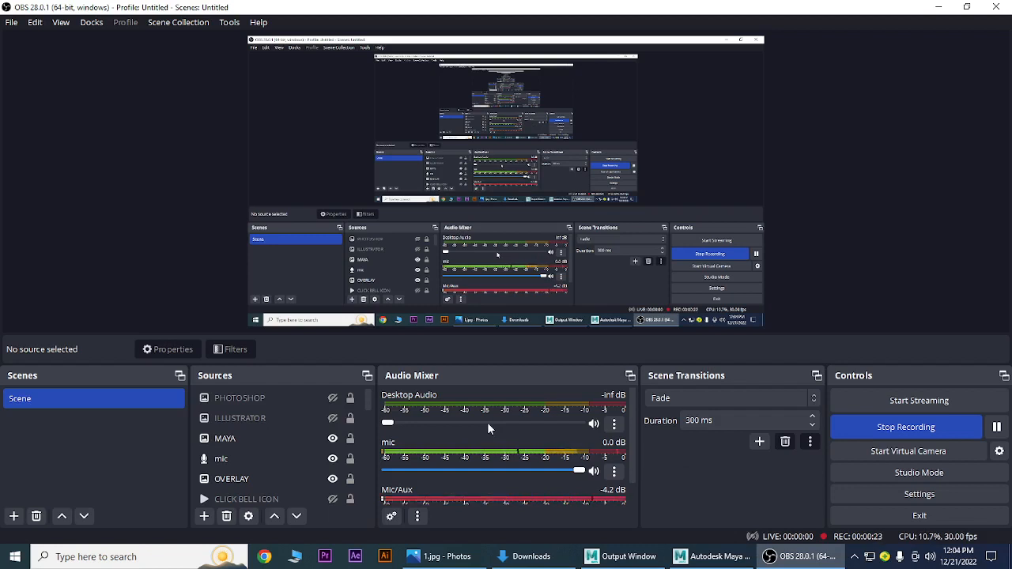
Hide the MAYA source in the OBS scene and switch to Autodesk Maya
click(316, 439)
click(332, 440)
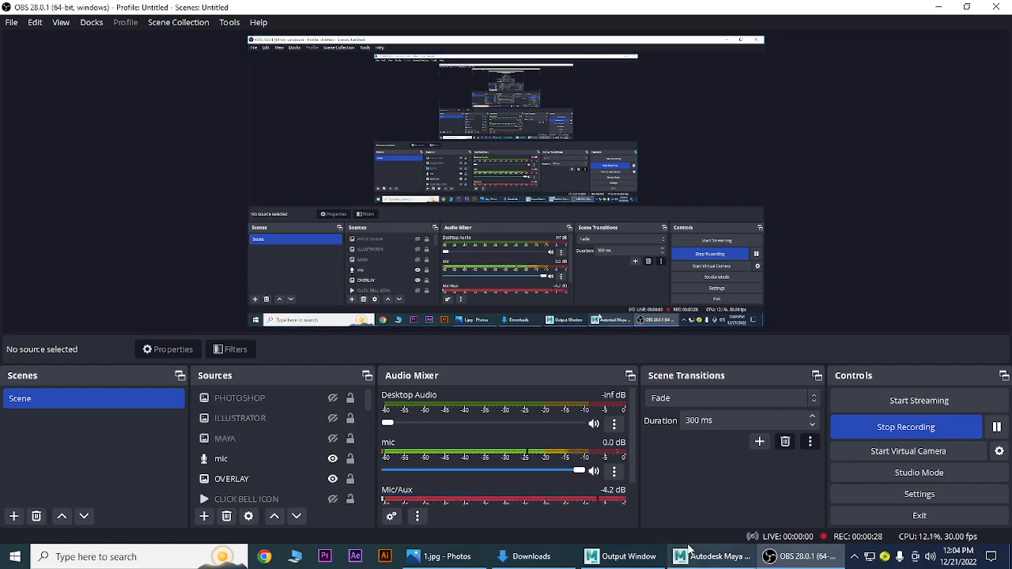
click(712, 557)
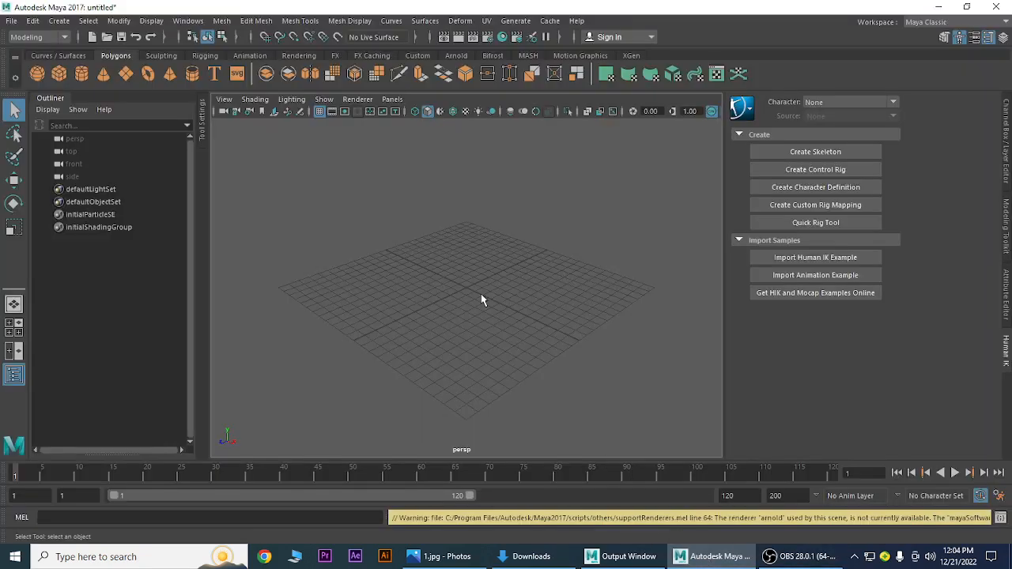
alt+right_drag(522, 320, 536, 347)
alt+middle_drag(535, 321, 525, 339)
alt+drag(497, 358, 436, 340)
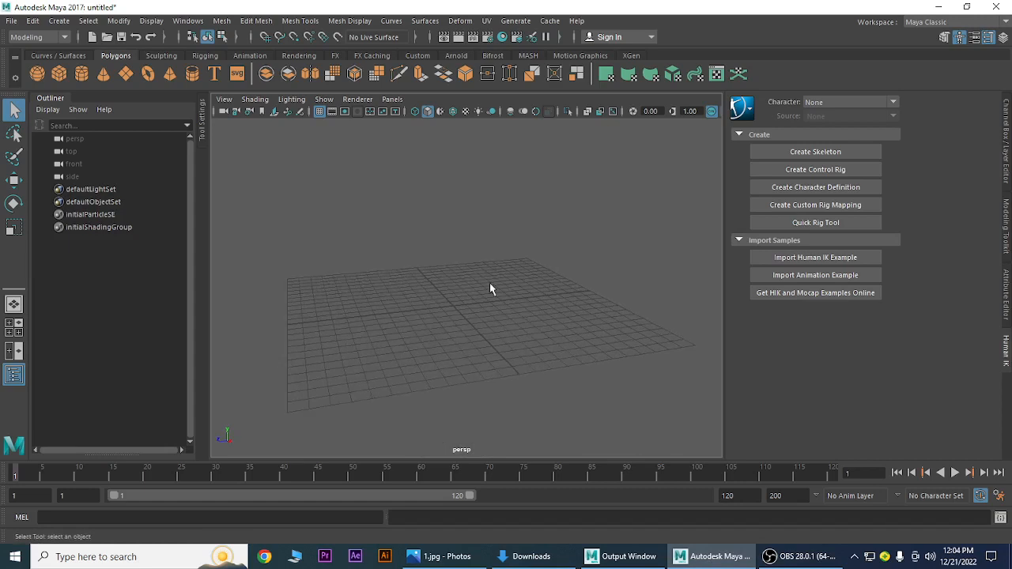
alt+drag(485, 348, 511, 347)
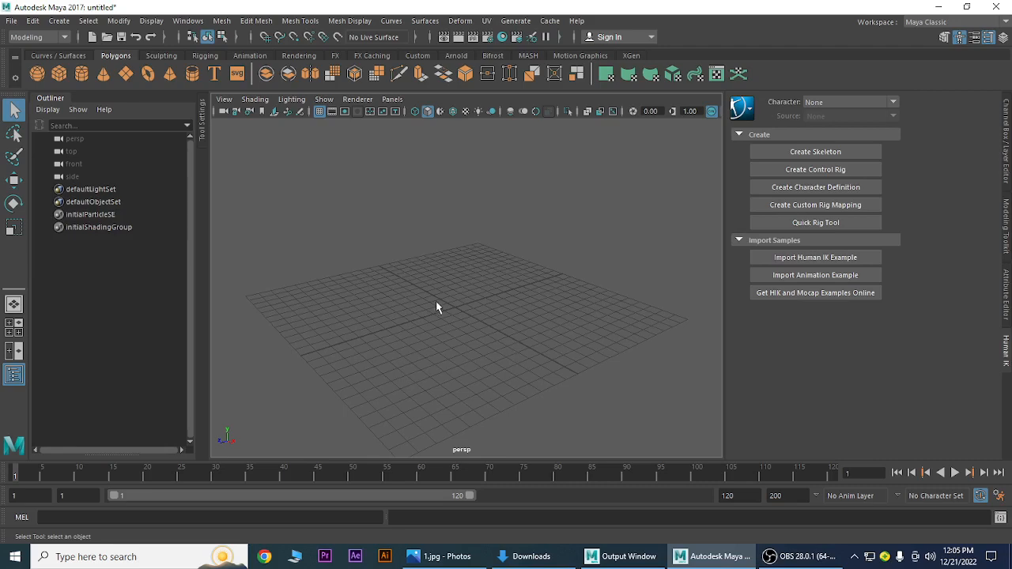
mouse_move(462, 360)
alt+mouse_down()
mouse_move(464, 348)
mouse_move(464, 359)
alt+mouse_up()
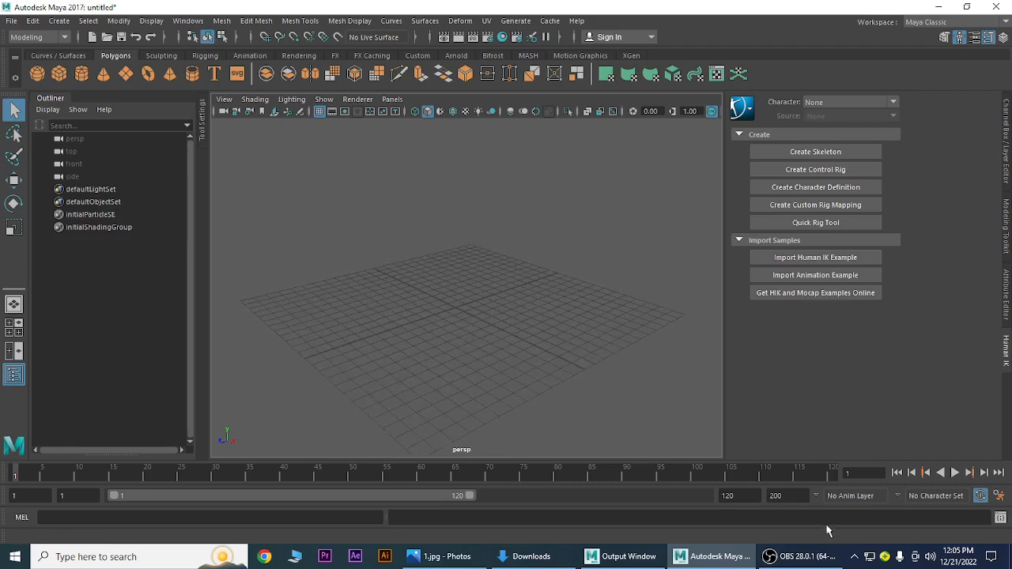
click(814, 558)
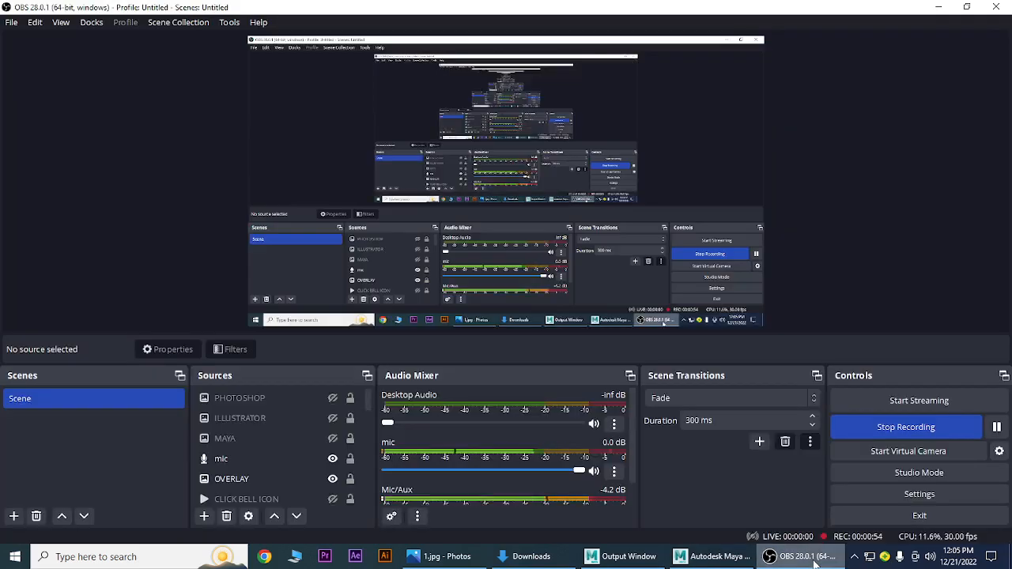
click(815, 559)
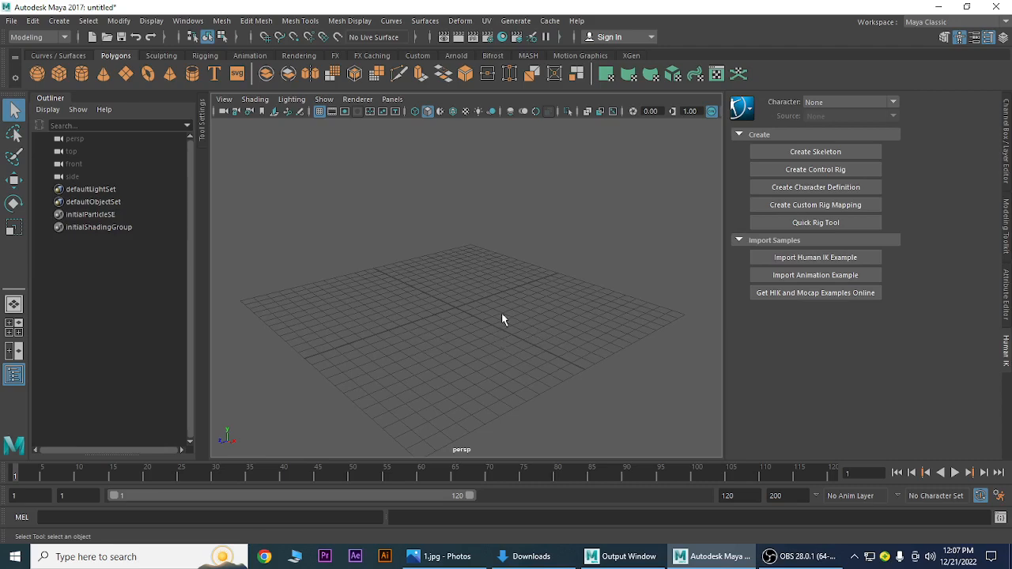
Switch the viewport from perspective to the right side view, framed with space above the ground line
key(space)
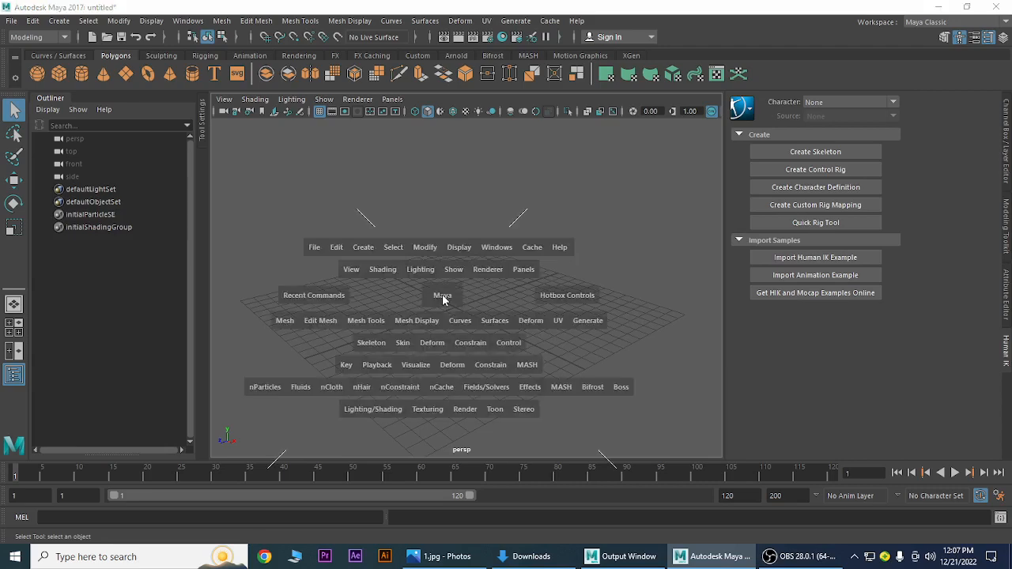
drag(442, 294, 494, 299)
alt+right_drag(525, 324, 340, 293)
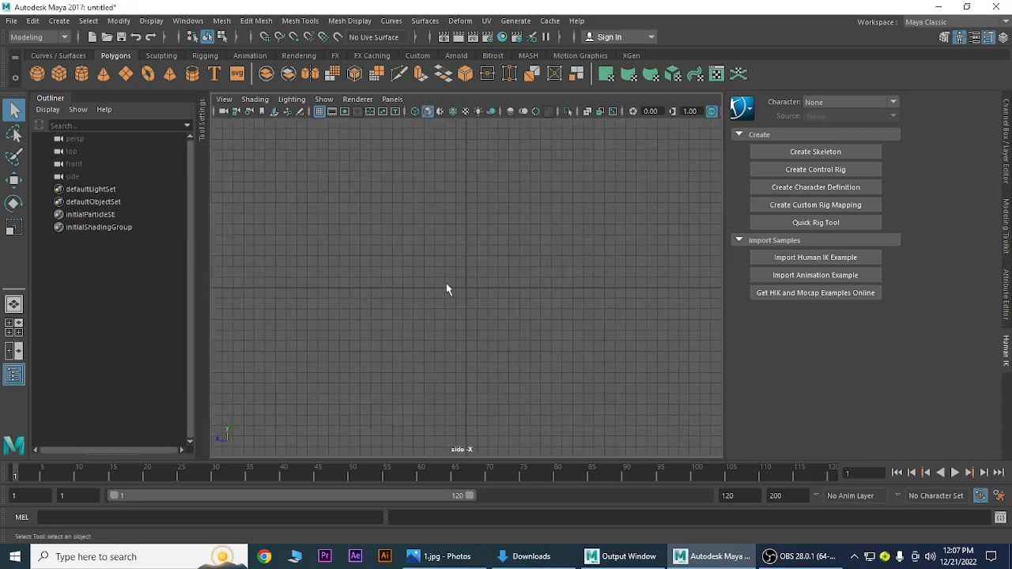
alt+middle_drag(478, 283, 438, 350)
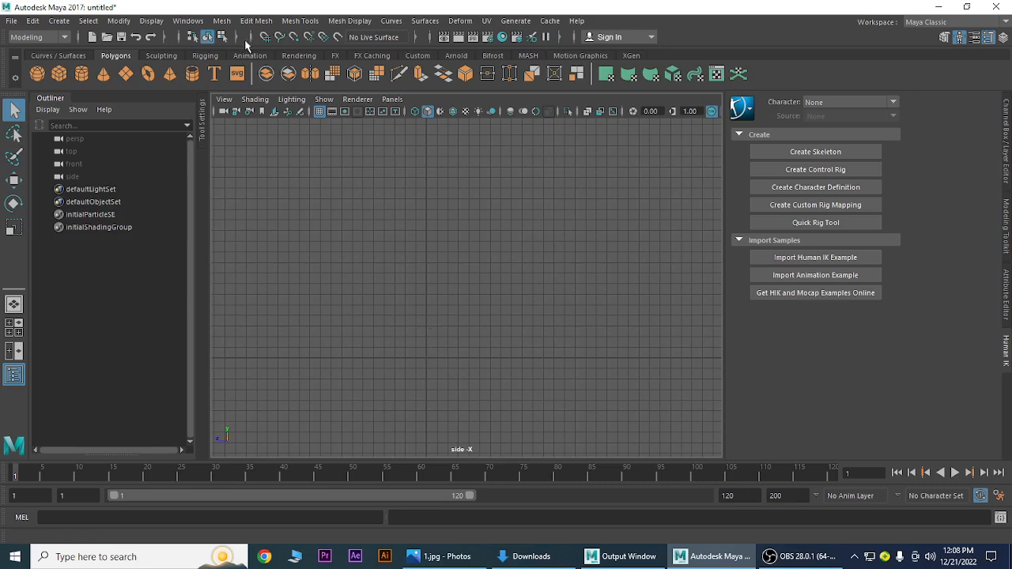
Change the active menu set from Modeling to Rigging
click(64, 38)
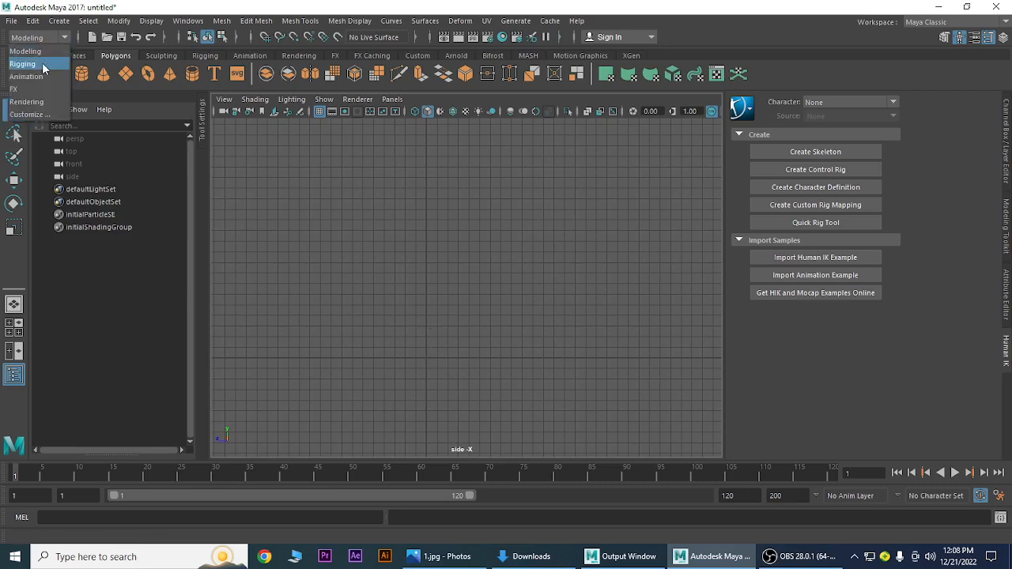
click(13, 89)
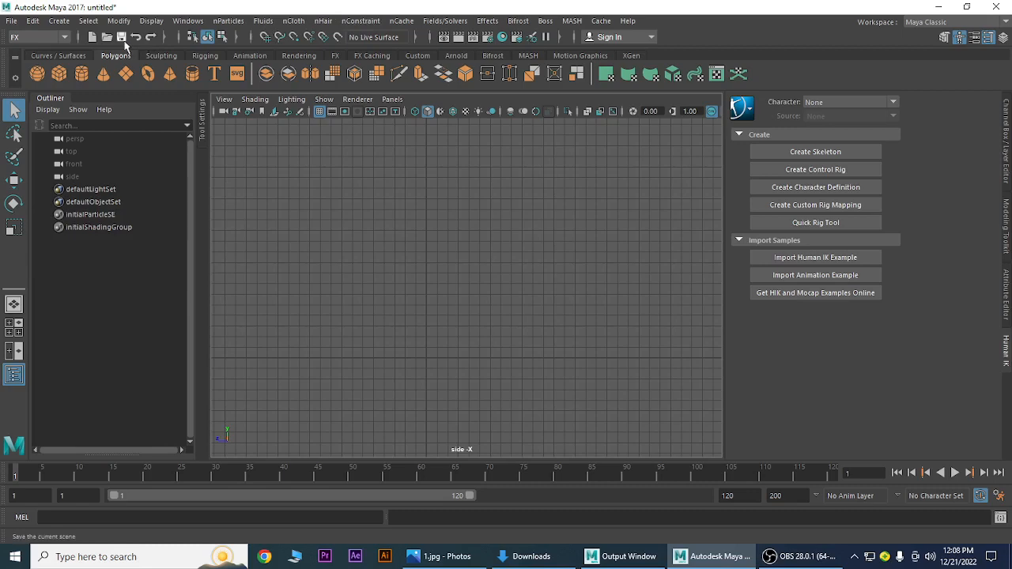
click(64, 37)
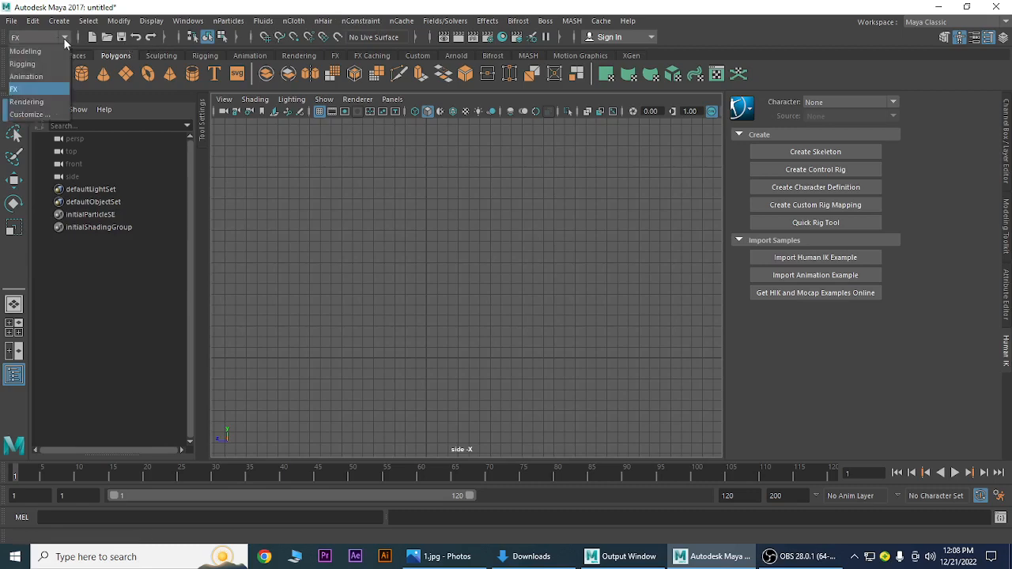
click(22, 63)
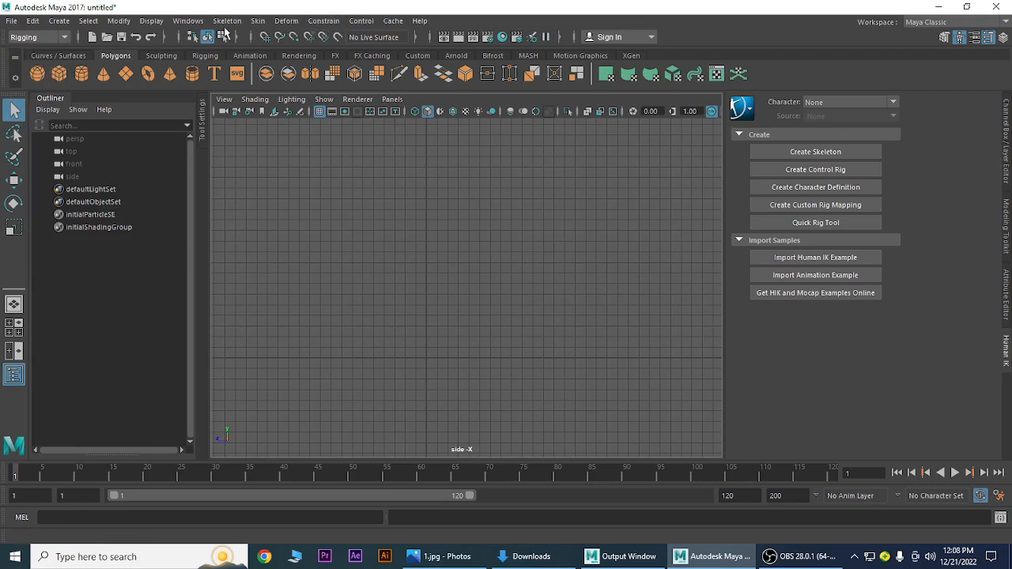
Create a five-joint spine chain with the Joint tool, curving upward from just above the origin in the side view
click(228, 21)
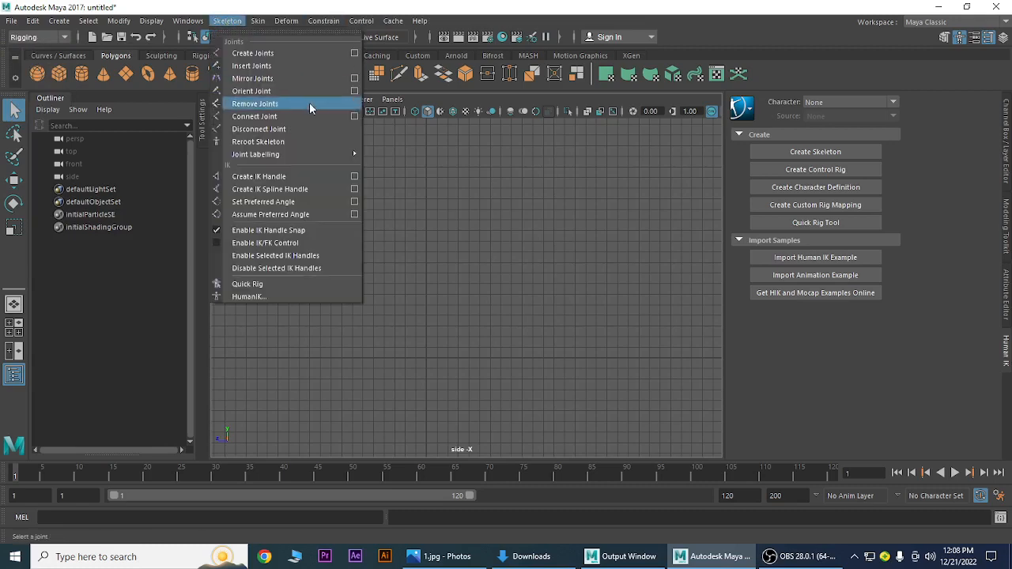
click(255, 54)
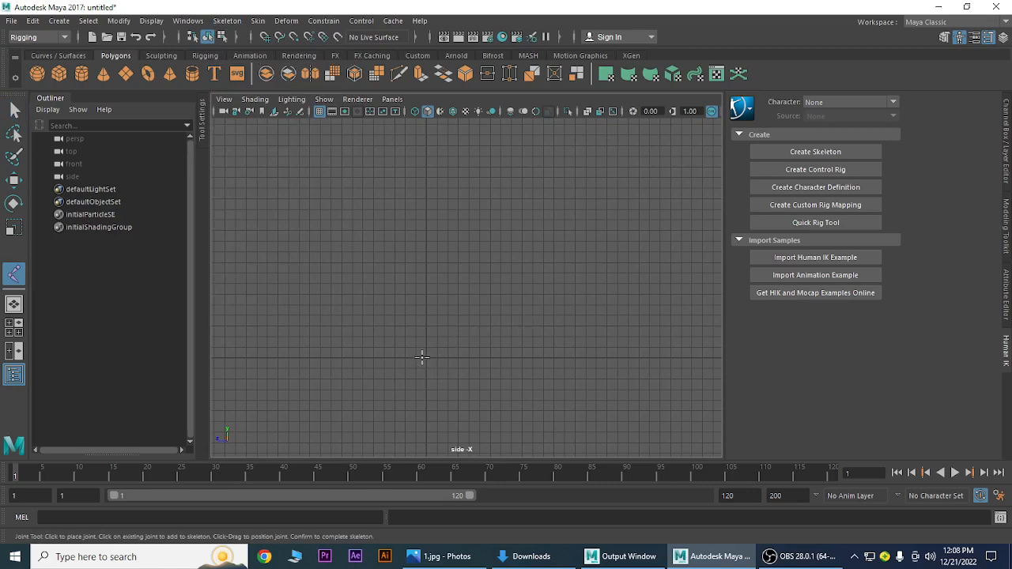
click(424, 318)
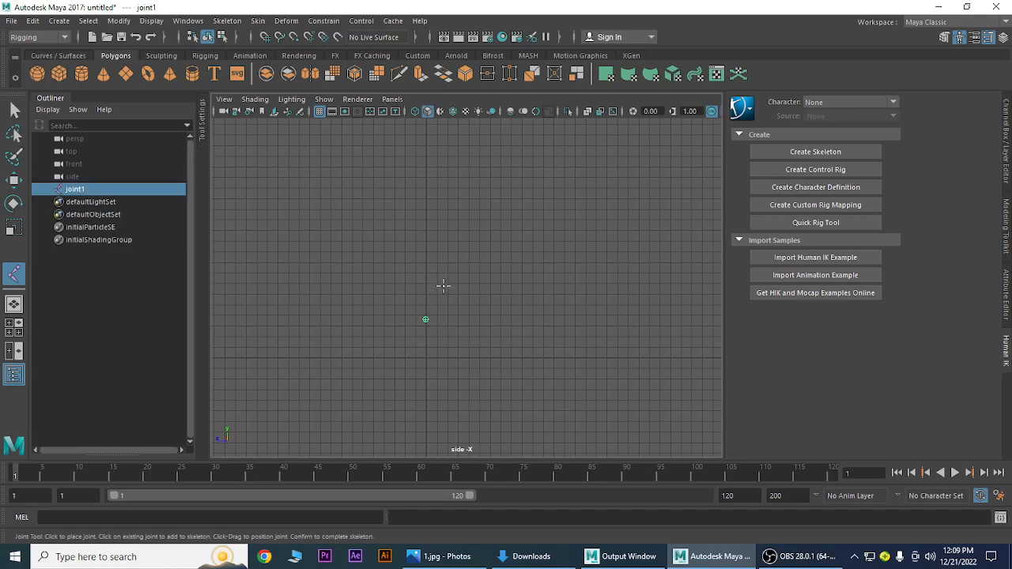
click(442, 285)
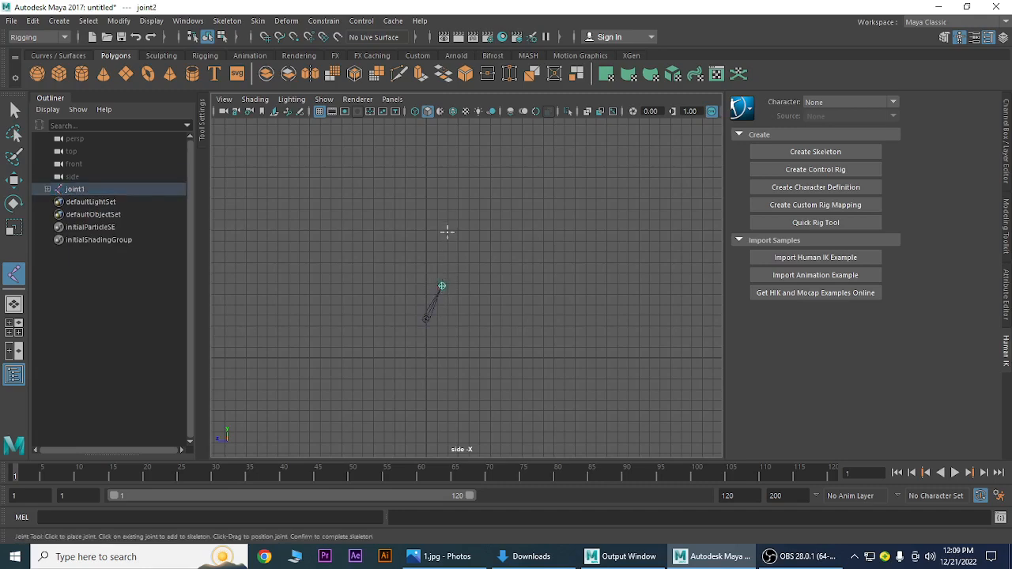
click(446, 241)
click(435, 196)
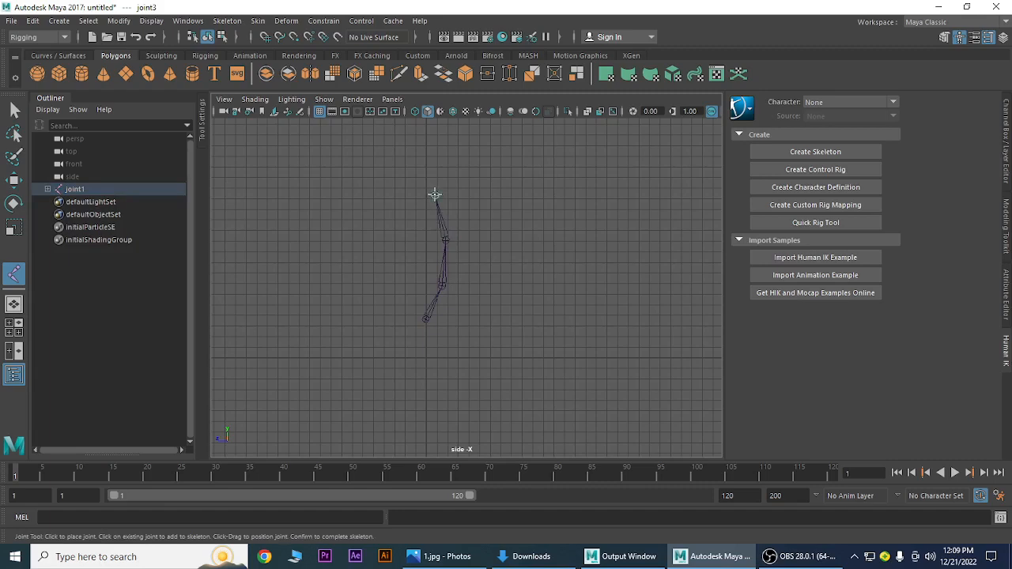
click(434, 146)
key(q)
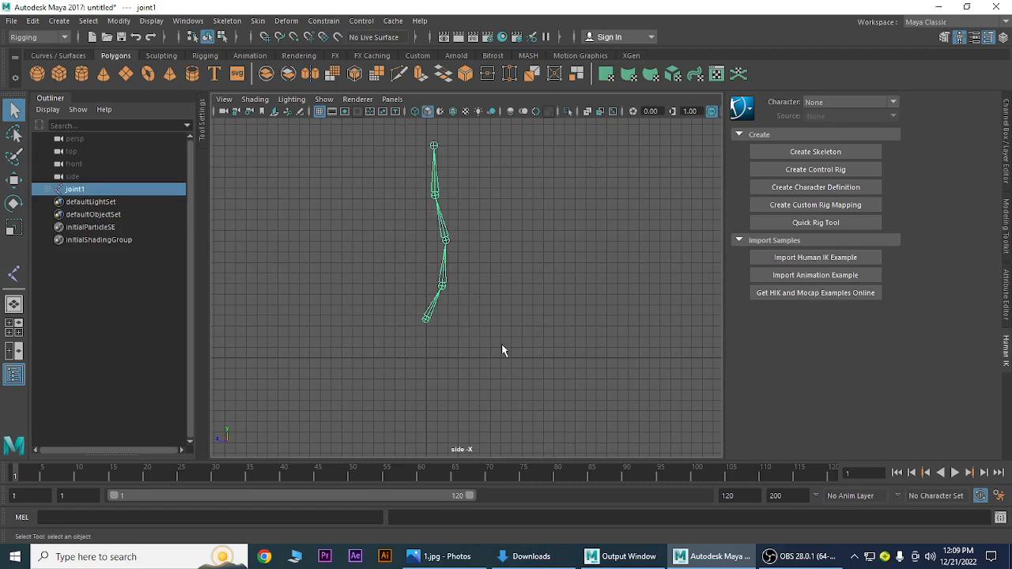
Create a separate five-joint leg chain below the spine, bending at the knee and ankle and extending forward to the toe
key(space)
alt+right_drag(495, 355, 545, 359)
alt+middle_drag(547, 347, 604, 336)
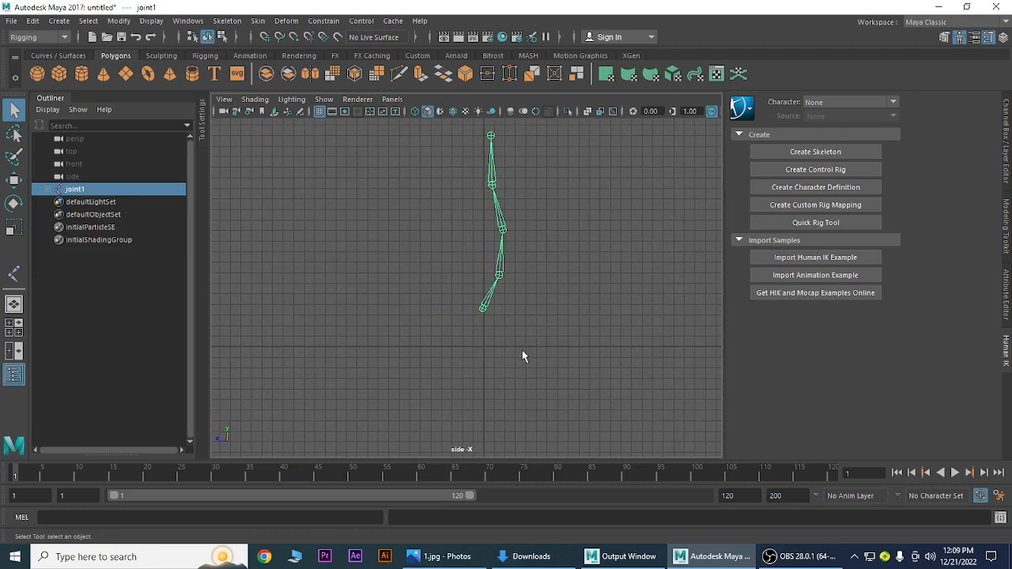
key(y)
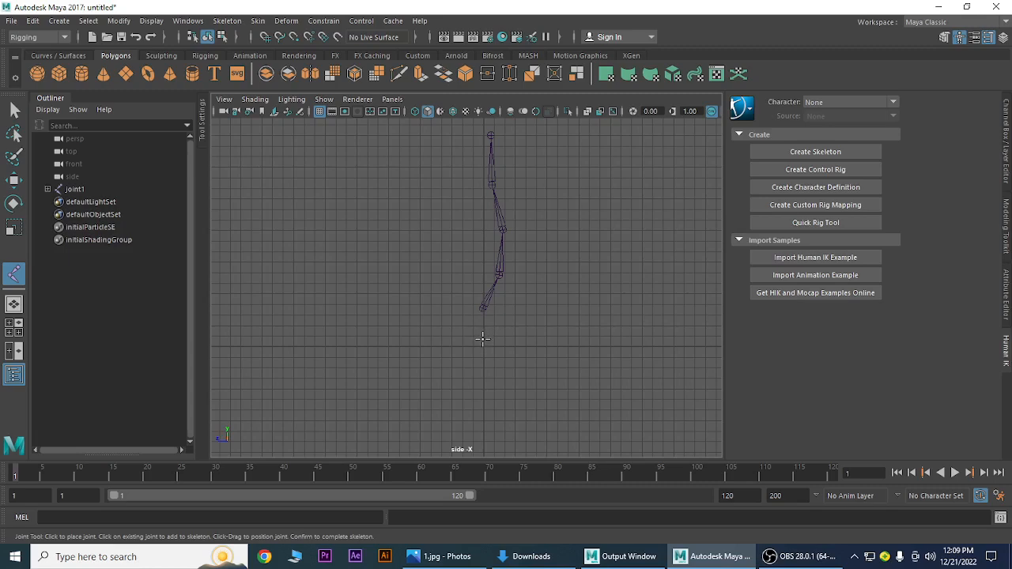
click(482, 338)
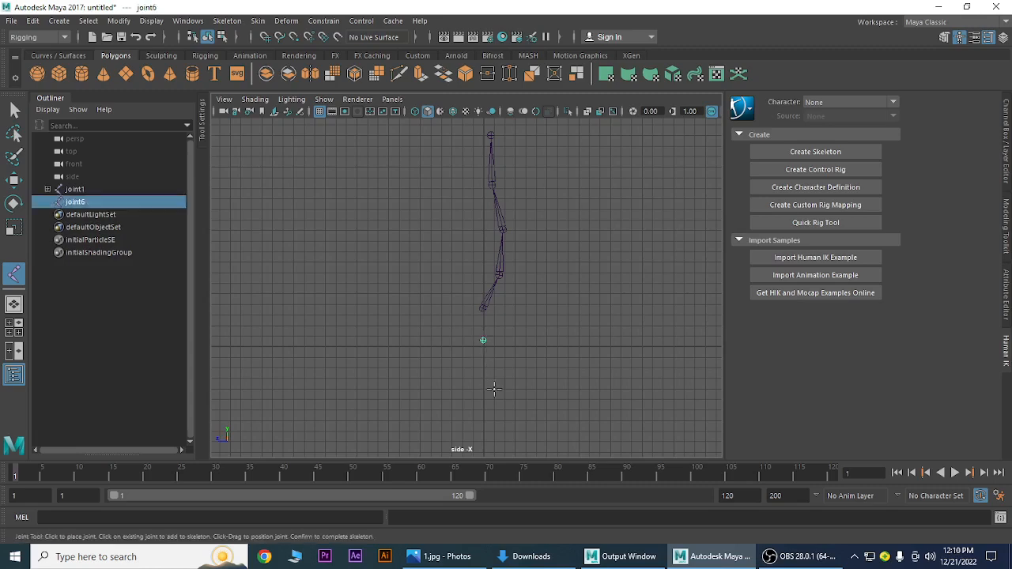
click(456, 416)
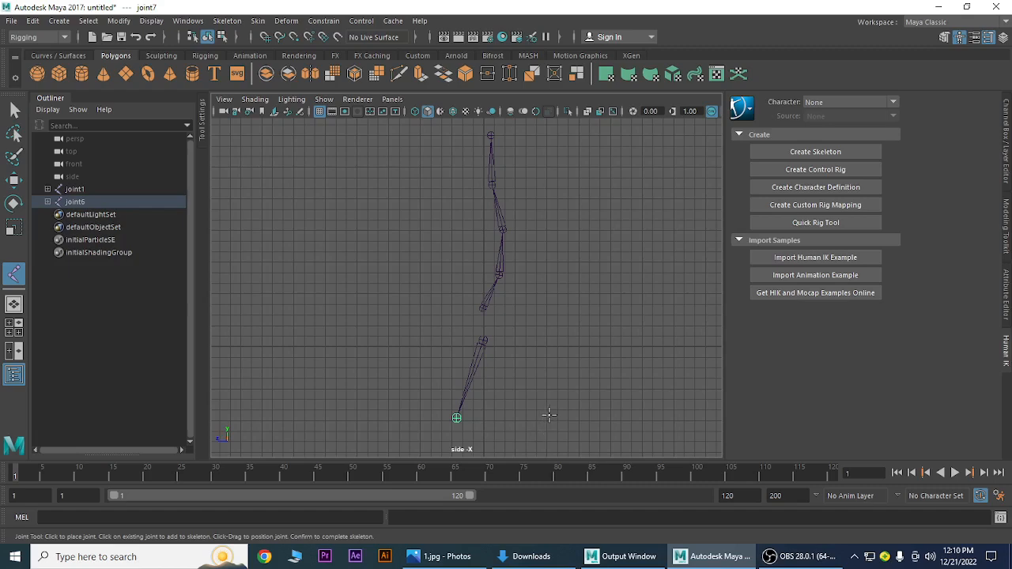
alt+right_drag(549, 413, 459, 389)
alt+middle_drag(533, 402, 517, 224)
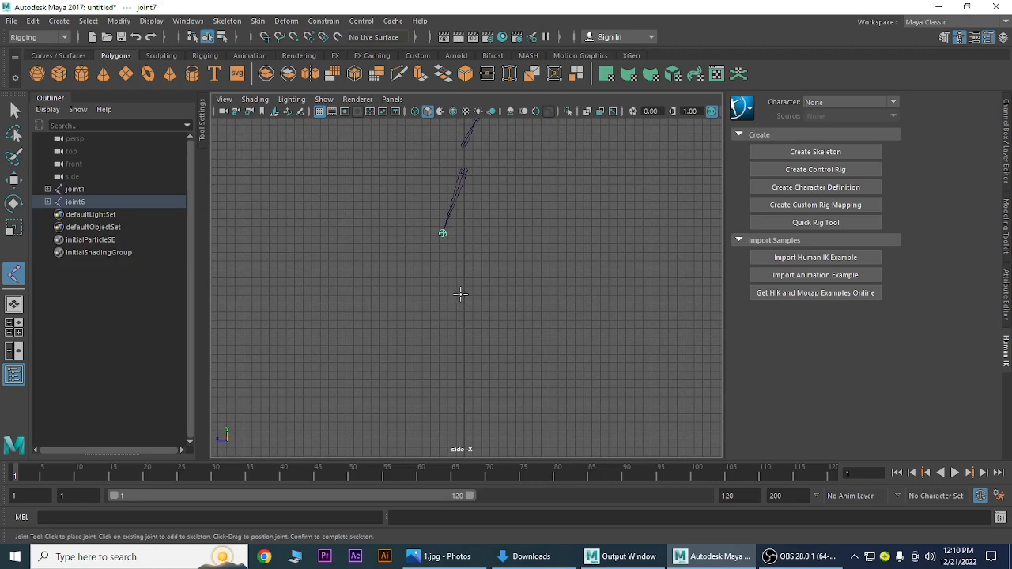
click(461, 295)
click(436, 309)
click(403, 309)
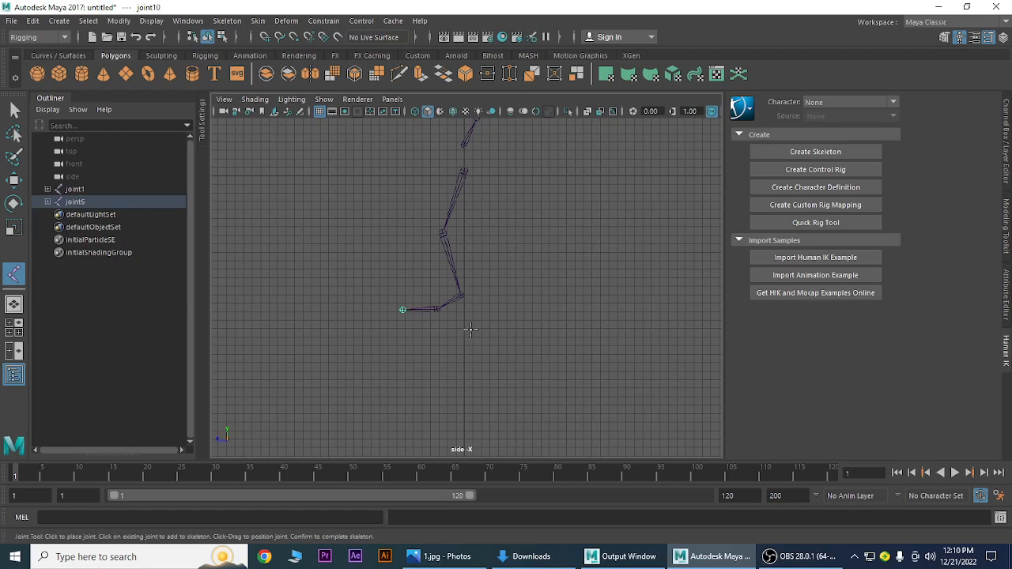
key(q)
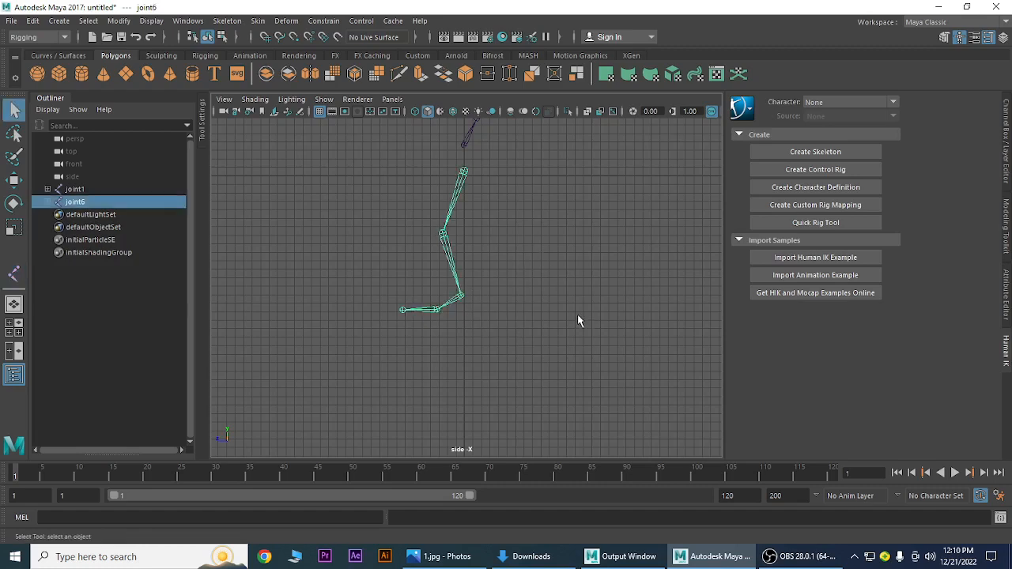
In the front view, move the leg joint chain about 2.86 cm along positive X, away from the spine
alt+right_drag(578, 314, 543, 276)
alt+middle_drag(542, 276, 531, 376)
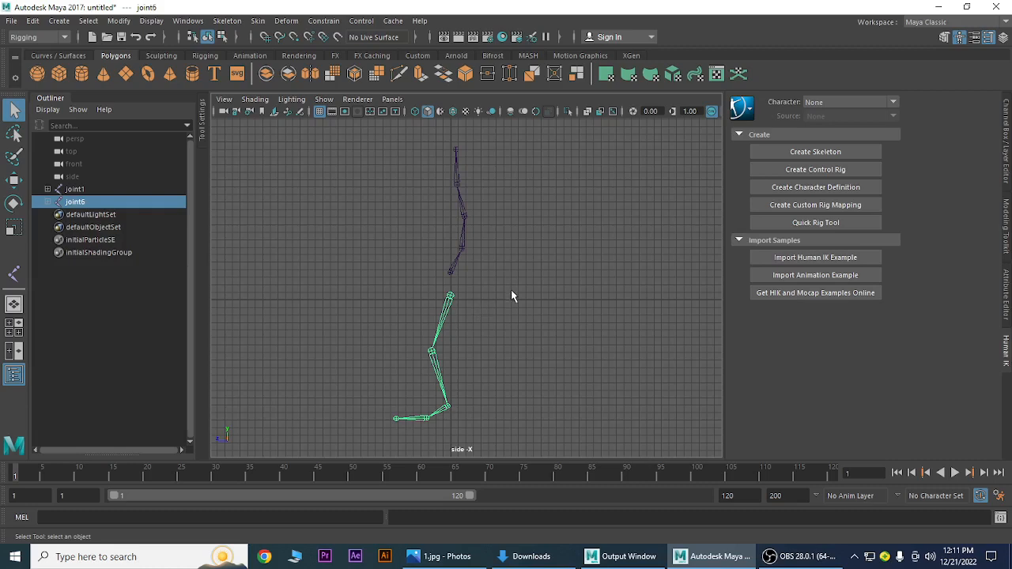
key(space)
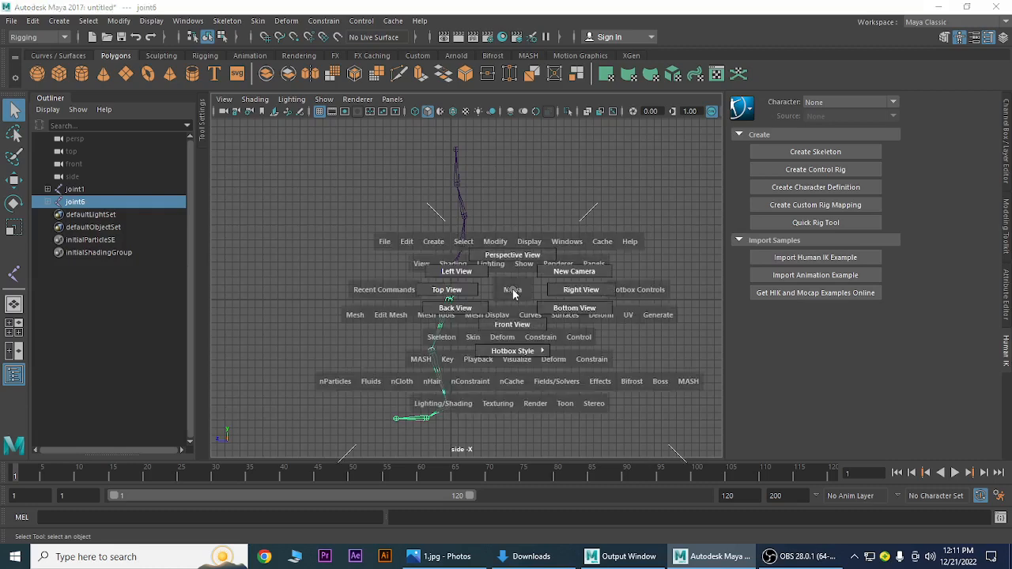
drag(513, 291, 508, 322)
alt+right_drag(555, 348, 422, 301)
alt+middle_drag(422, 301, 323, 277)
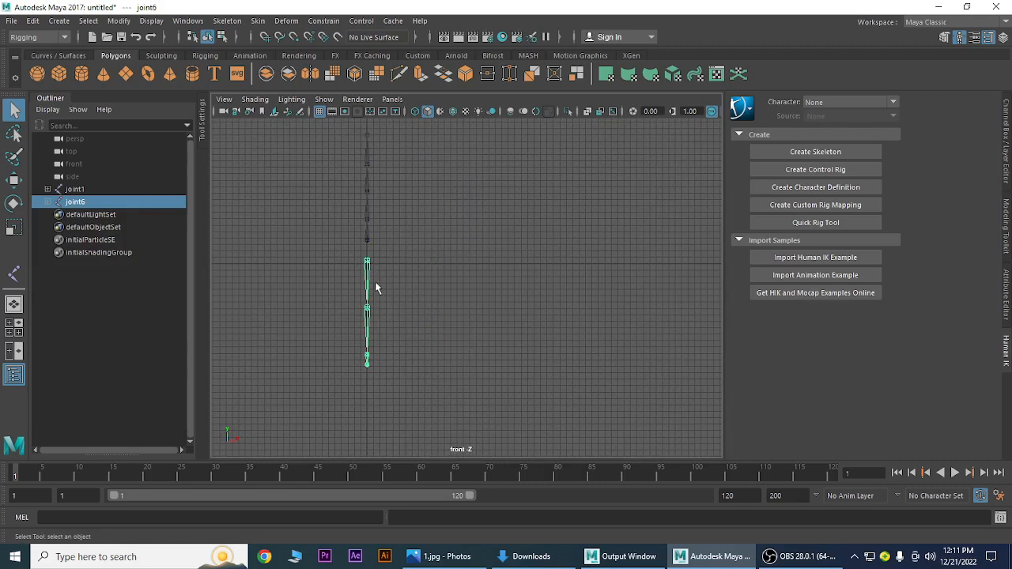
key(w)
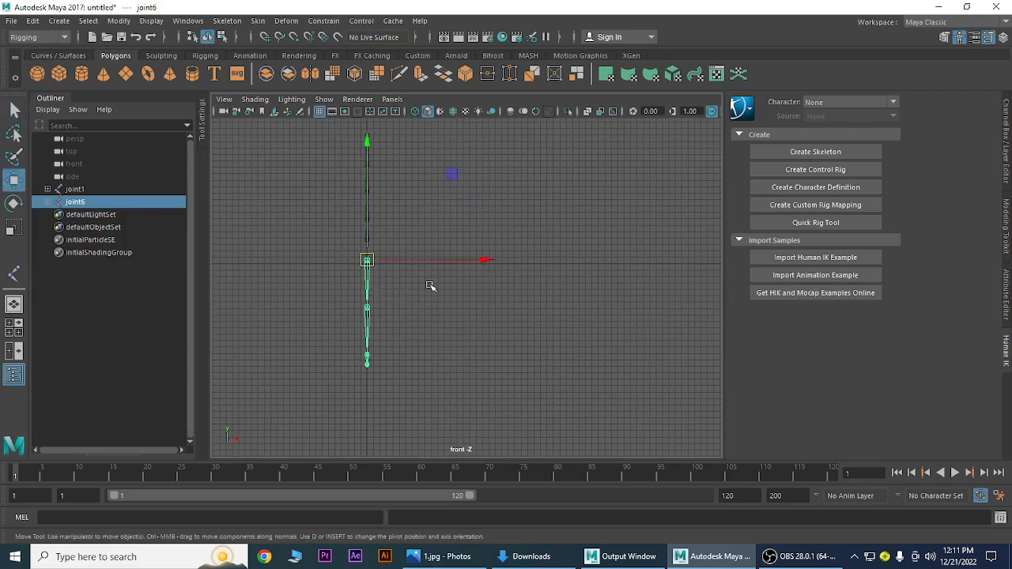
drag(451, 262, 470, 264)
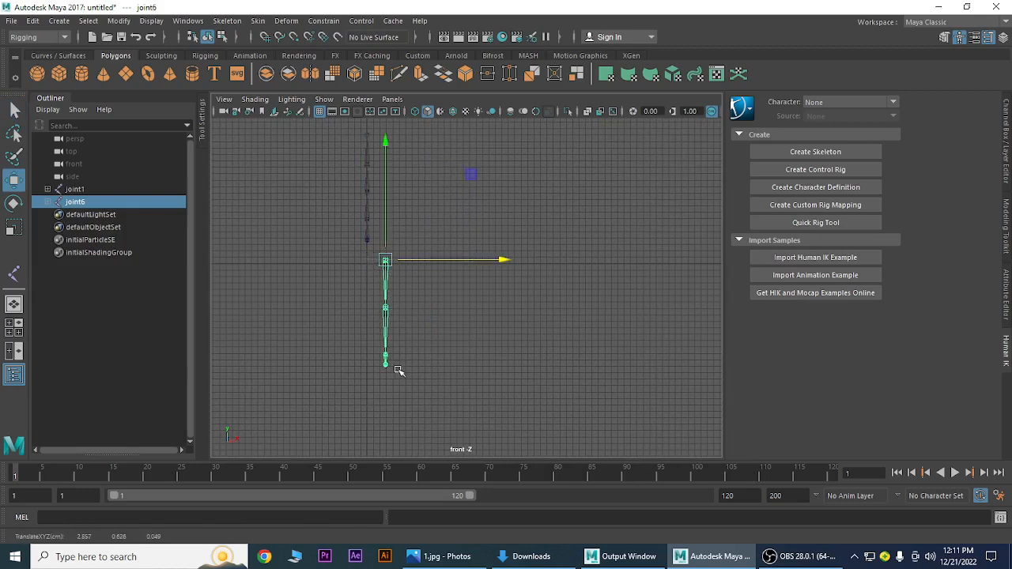
Rotate the leg chain about 5 degrees around its hip joint in the front view so the foot points outward
key(e)
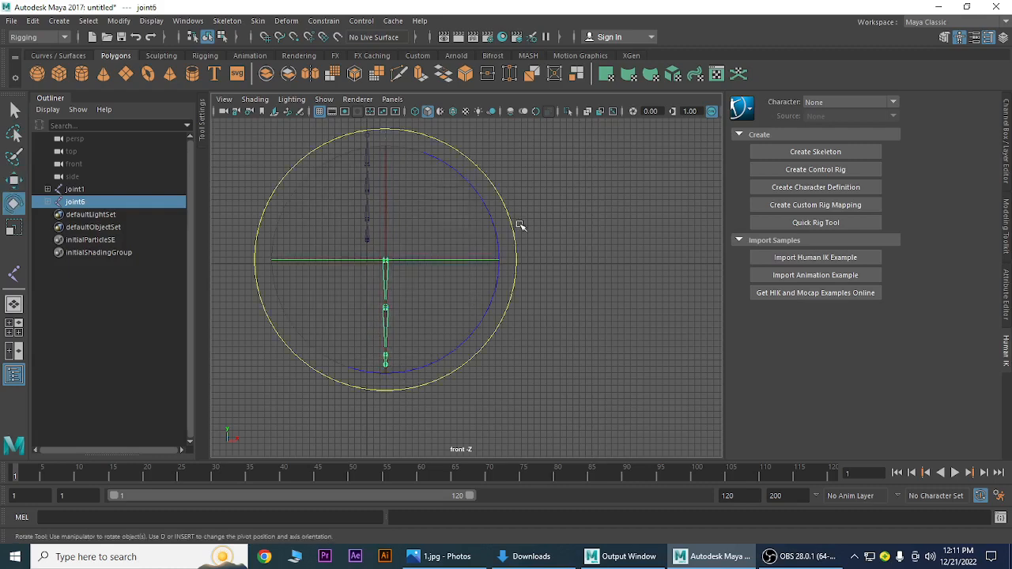
drag(511, 224, 510, 214)
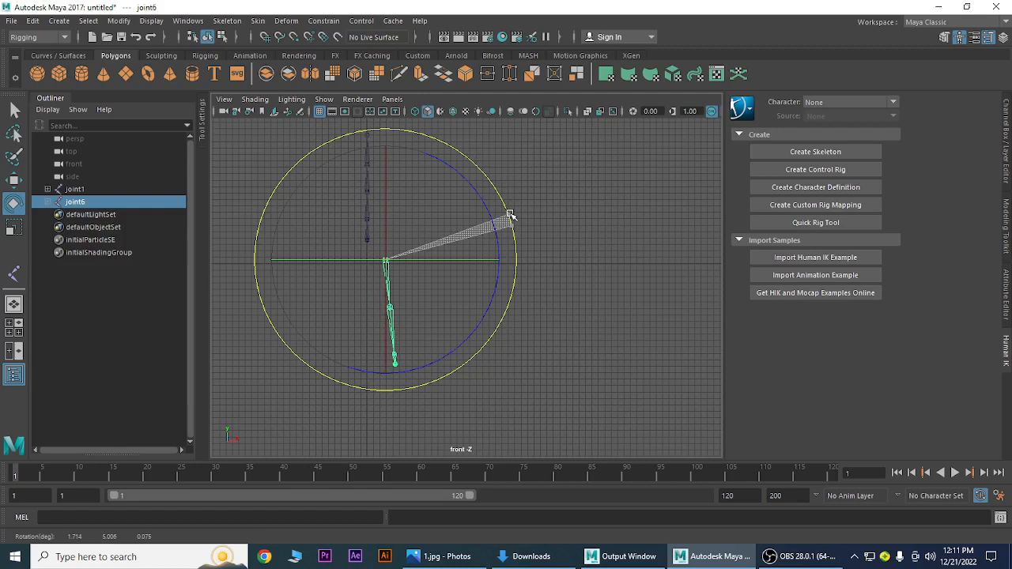
drag(511, 214, 512, 215)
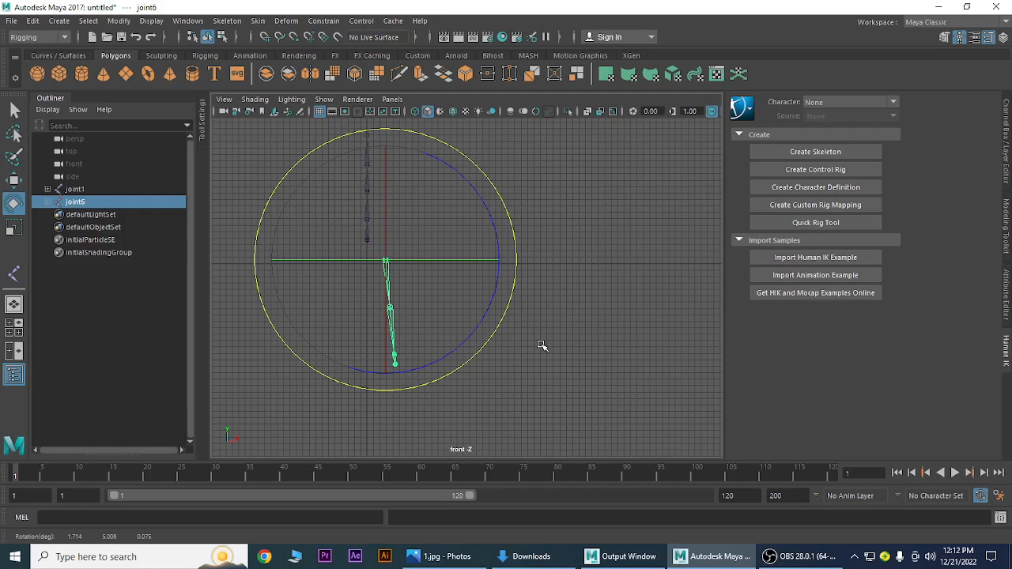
Rename the root joint of the leg chain as RHipBone
click(563, 299)
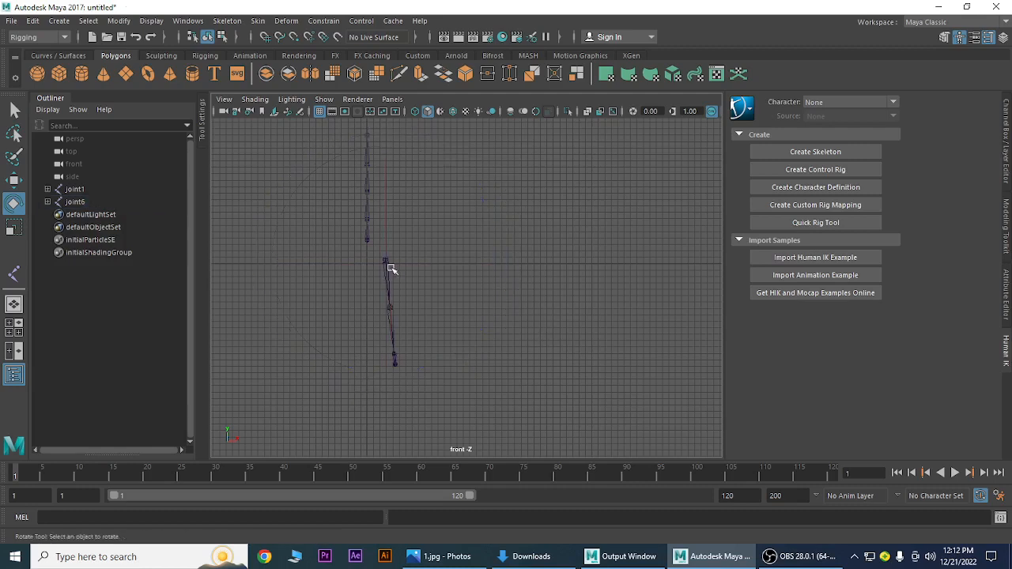
click(390, 264)
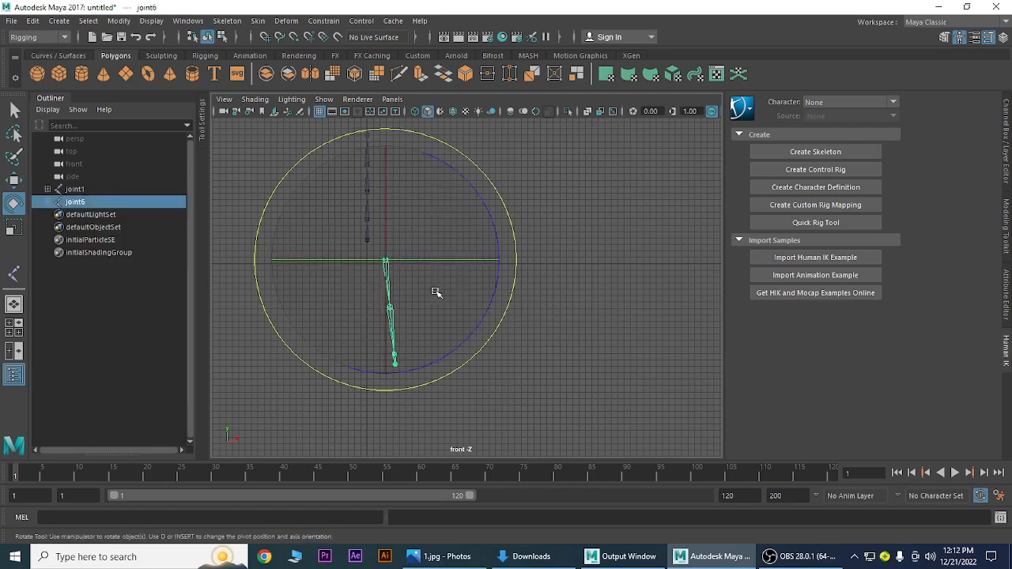
click(1006, 158)
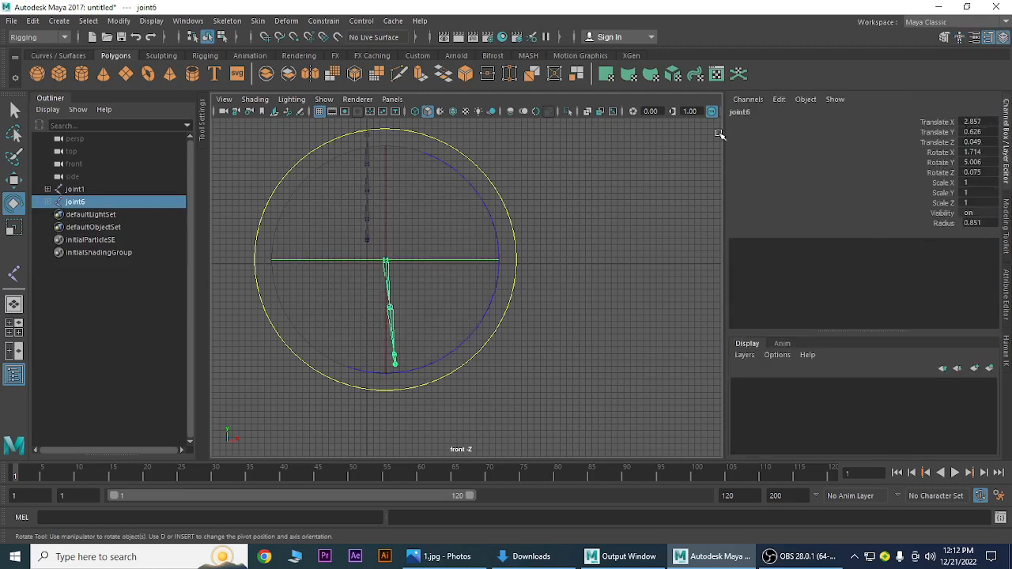
double_click(743, 114)
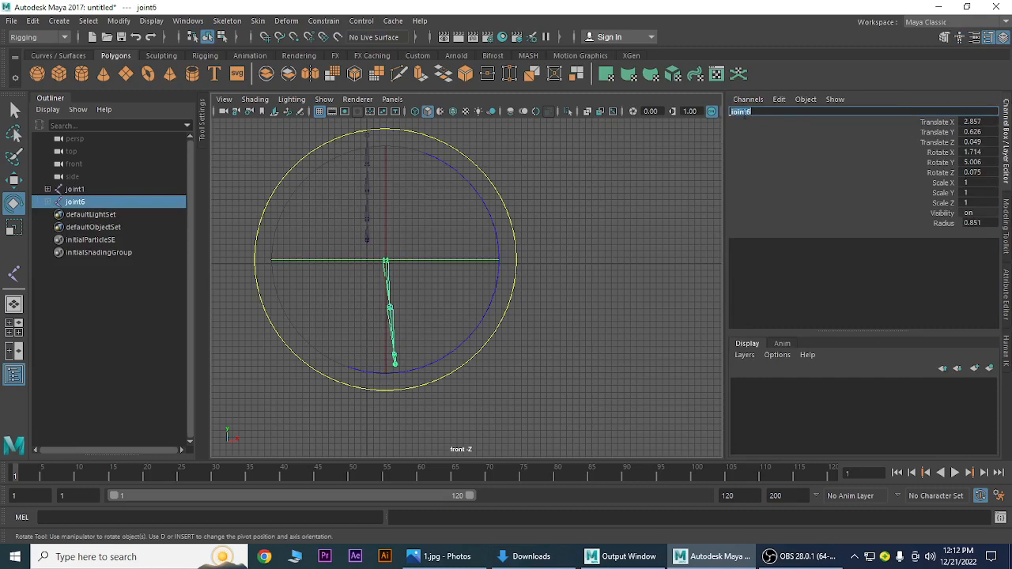
text(RHipBone)
click(744, 121)
Rename the knee joint below RHipBone as RKnee
key(Down)
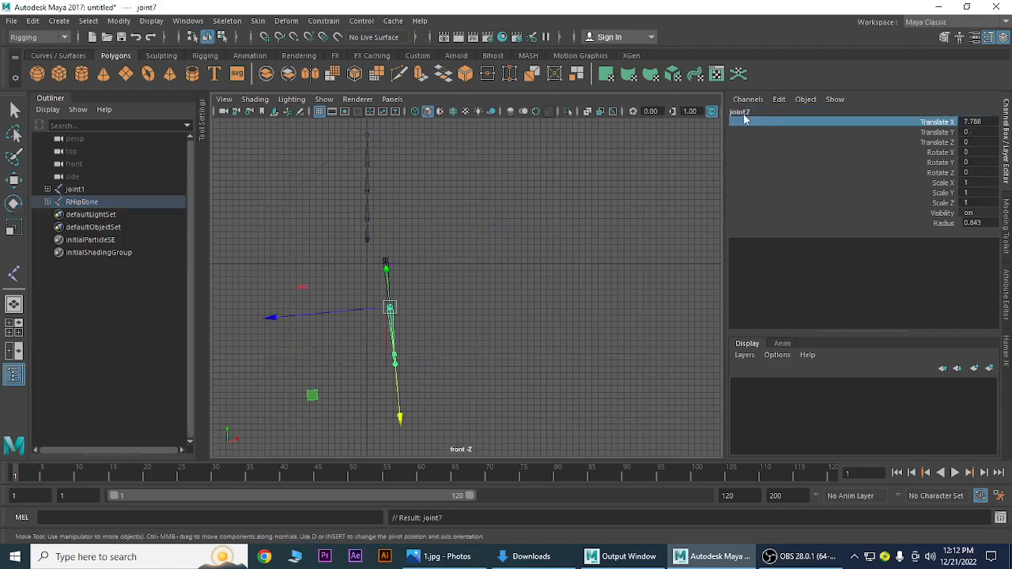
click(755, 113)
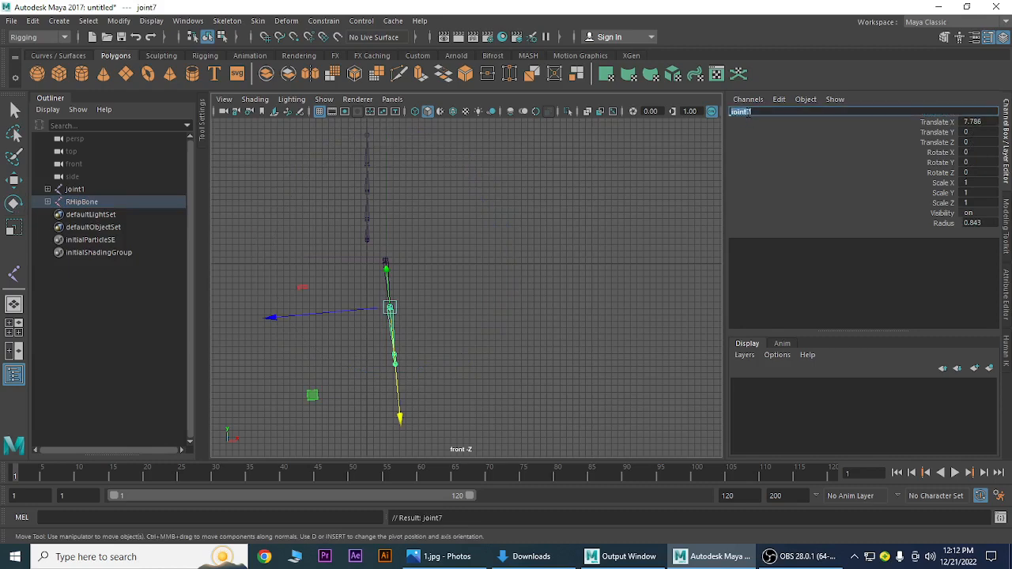
text(RKnee)
key(Return)
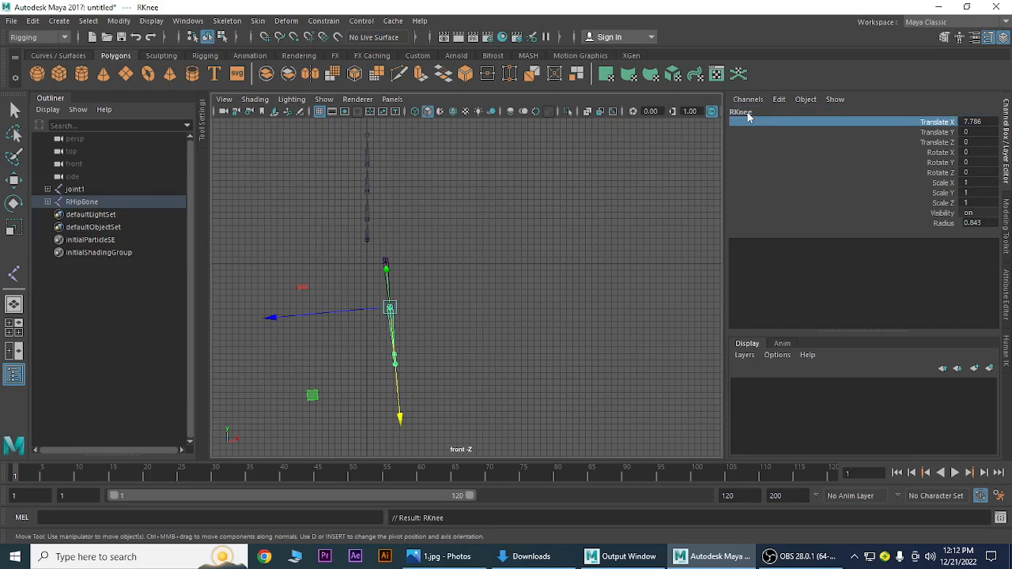
Select the joint below RKnee in the hierarchy and rename it RAnkle
key(Down)
key(Up)
key(Up)
key(Down)
key(Down)
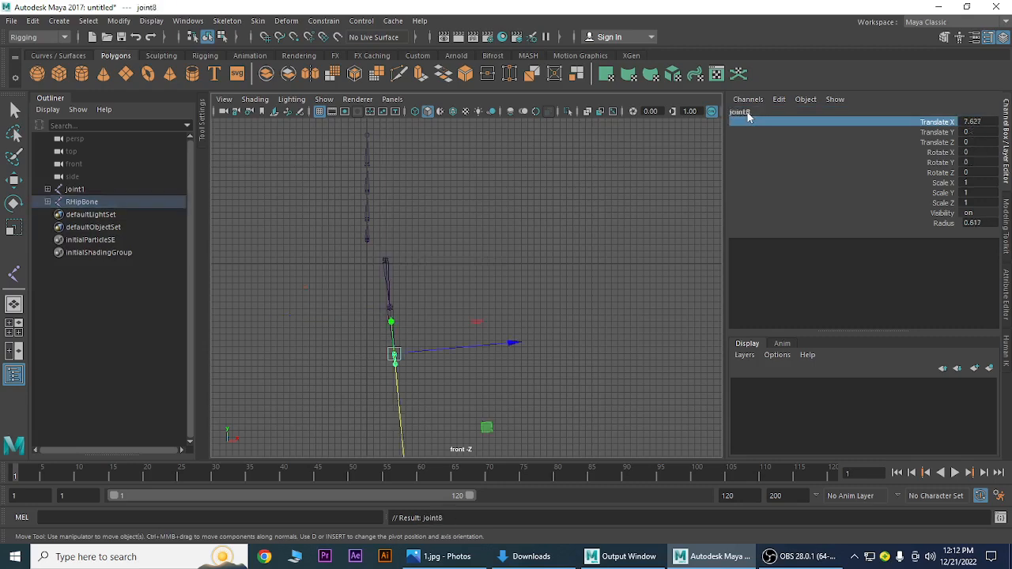
double_click(742, 113)
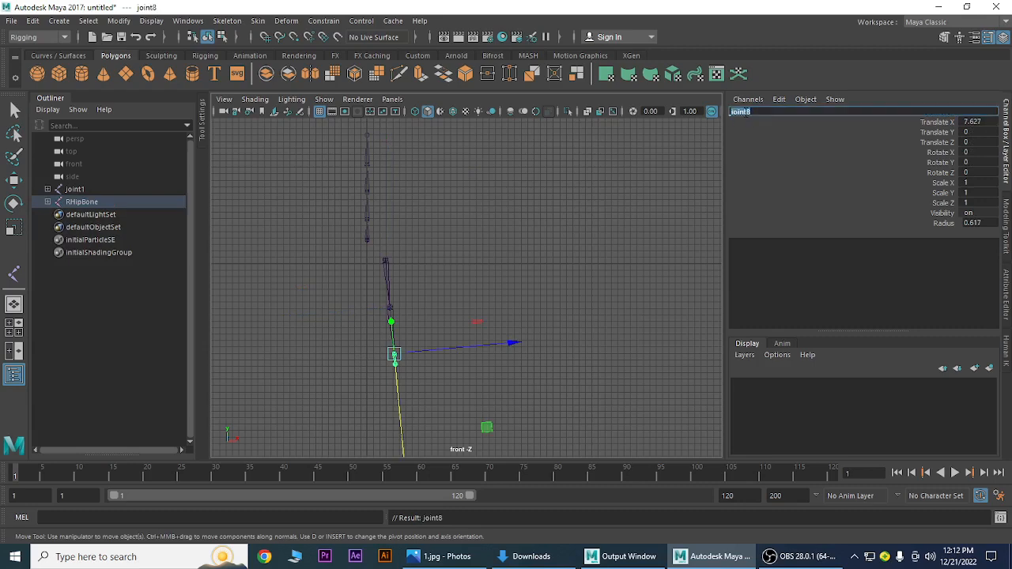
text(An)
key(BackSpace)
key(BackSpace)
text(RAnkle)
key(Return)
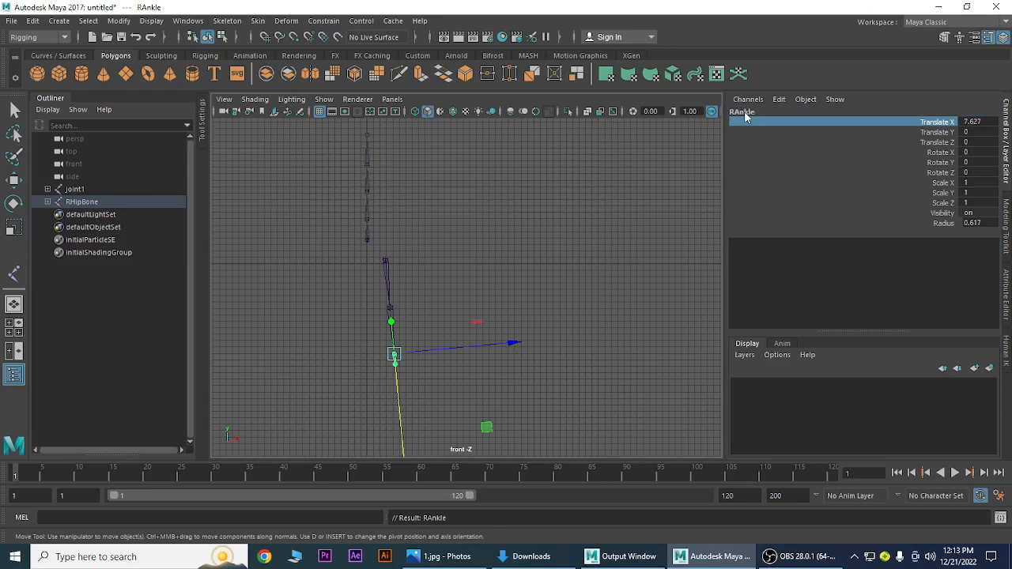
Rename the foot joint below RAnkle as RFoot
key(Down)
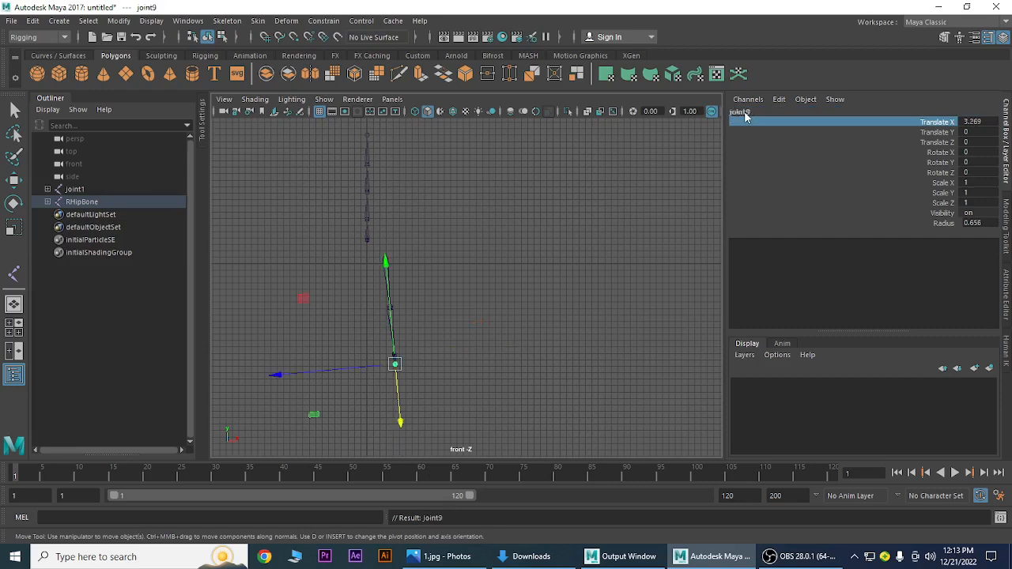
double_click(742, 113)
text(R)
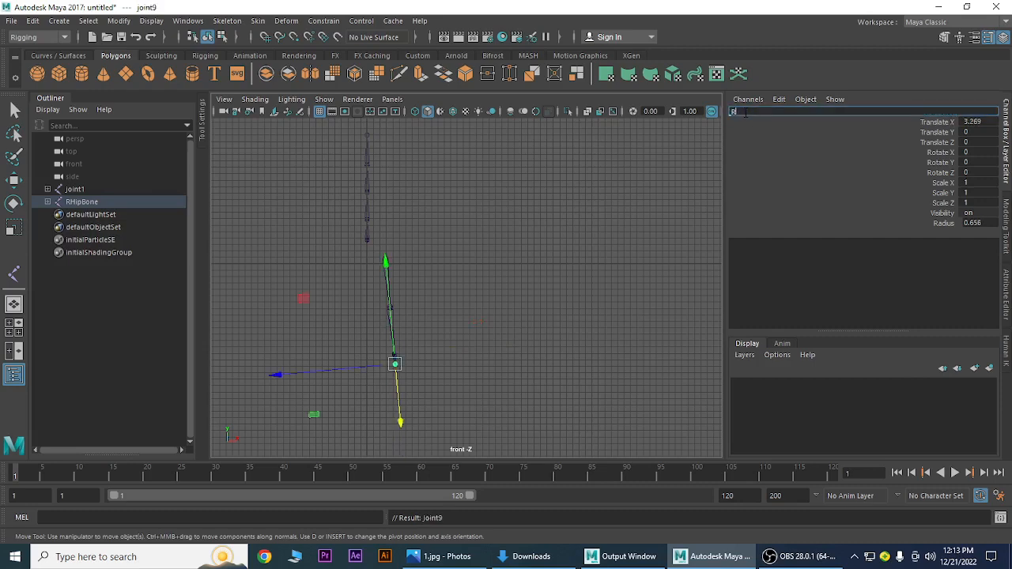
text(Foot)
key(Return)
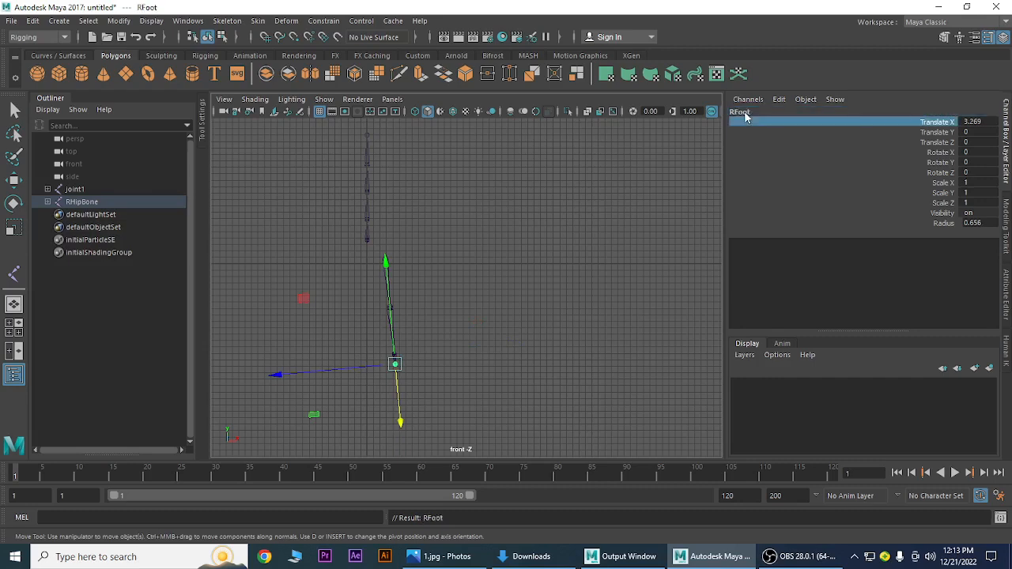
Rename the last joint of the leg chain, below RFoot, as RToe
key(Down)
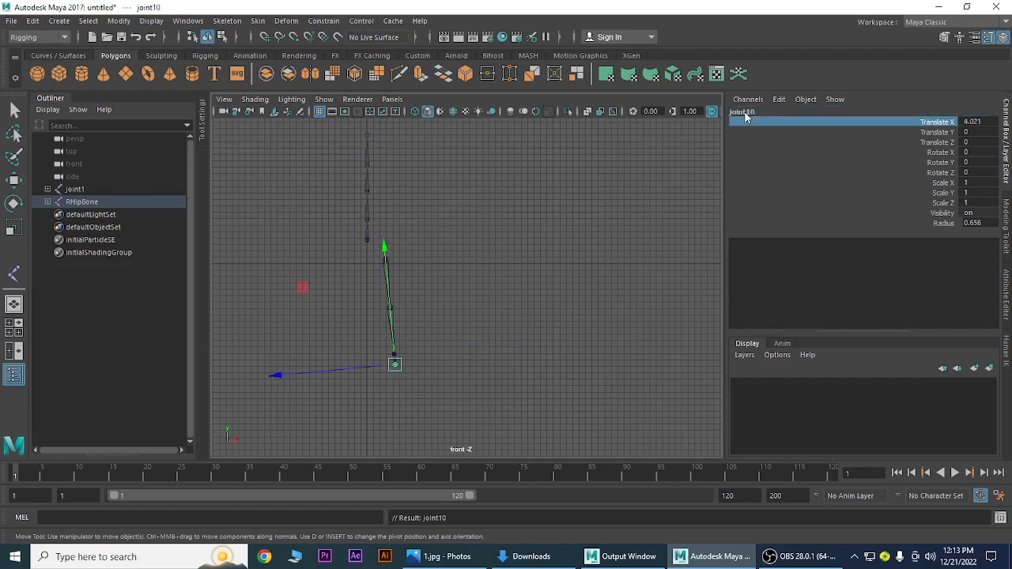
key(shift+r)
click(745, 113)
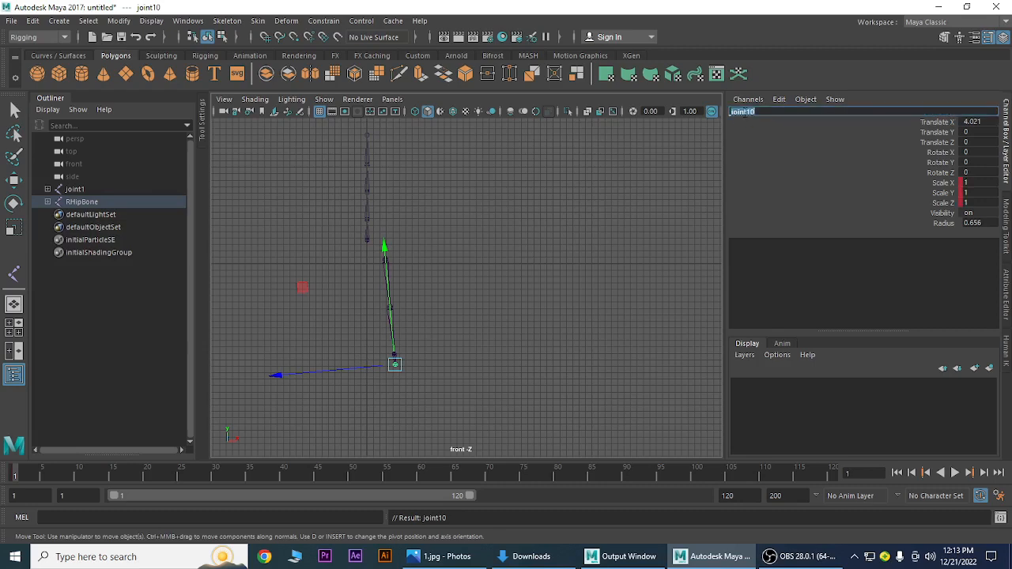
text(RToe)
key(Return)
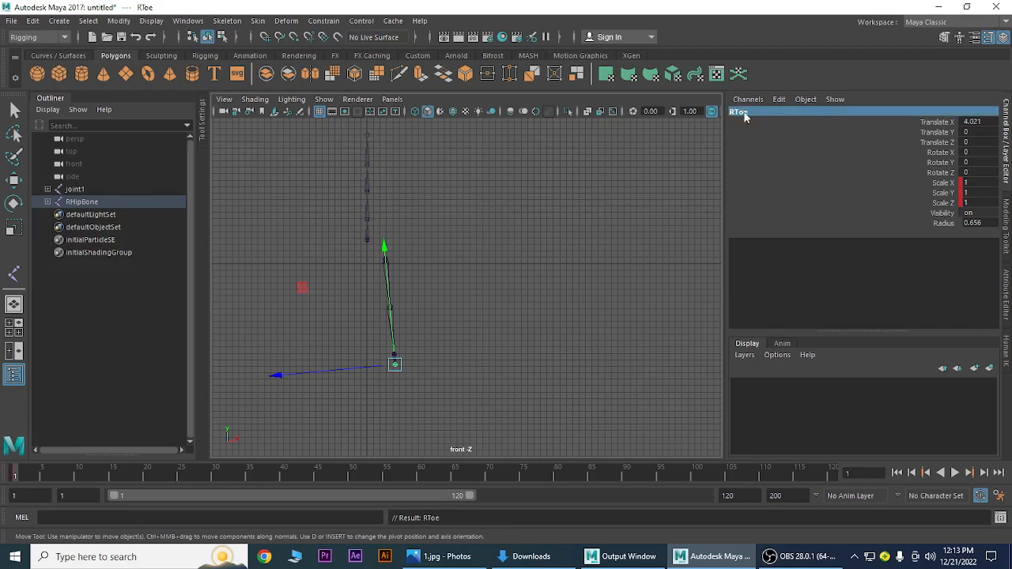
Step through the leg hierarchy from RHipBone to the toe and back to check each joint's name
click(387, 264)
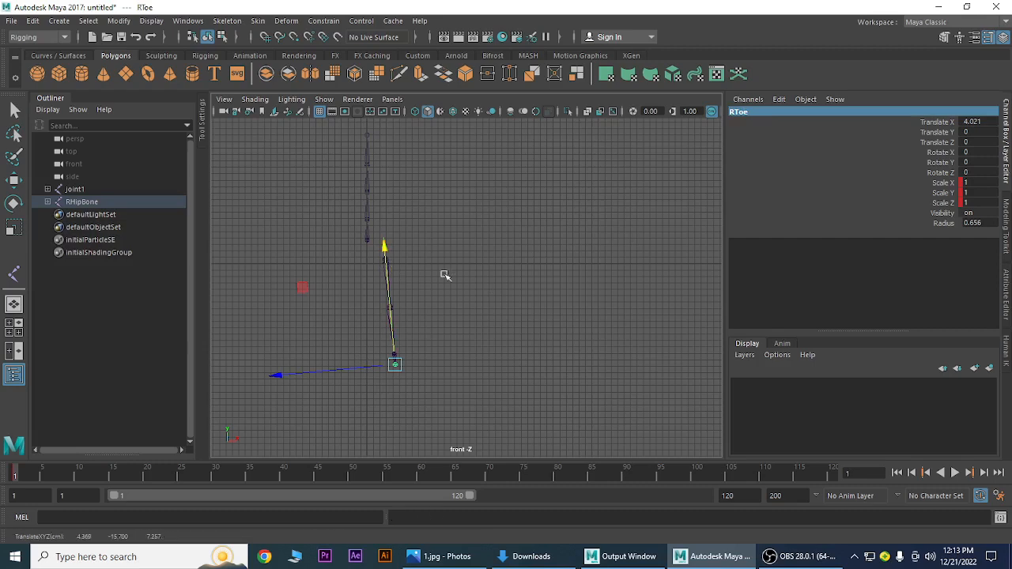
click(488, 278)
click(391, 261)
key(e)
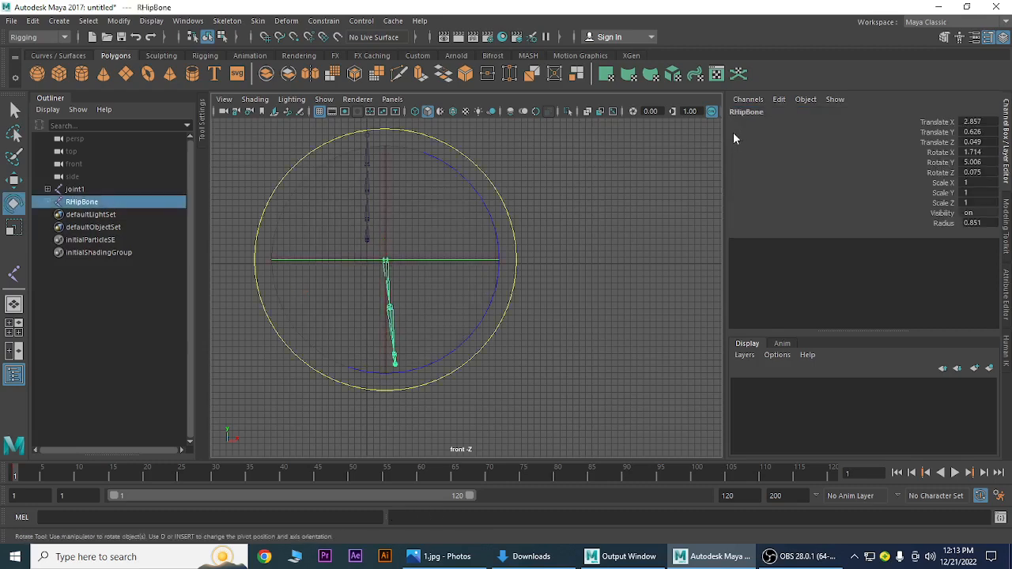
click(600, 257)
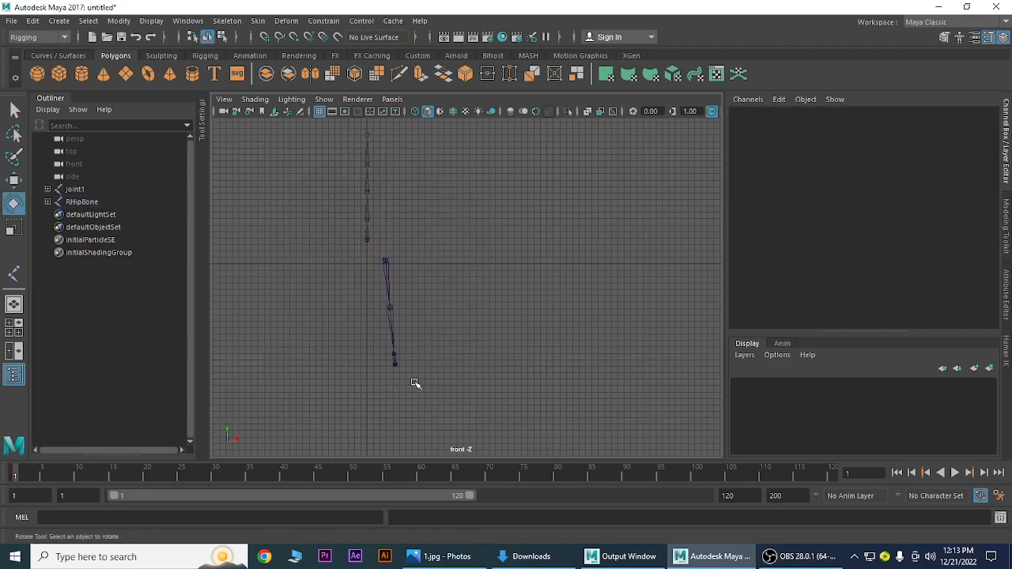
click(390, 308)
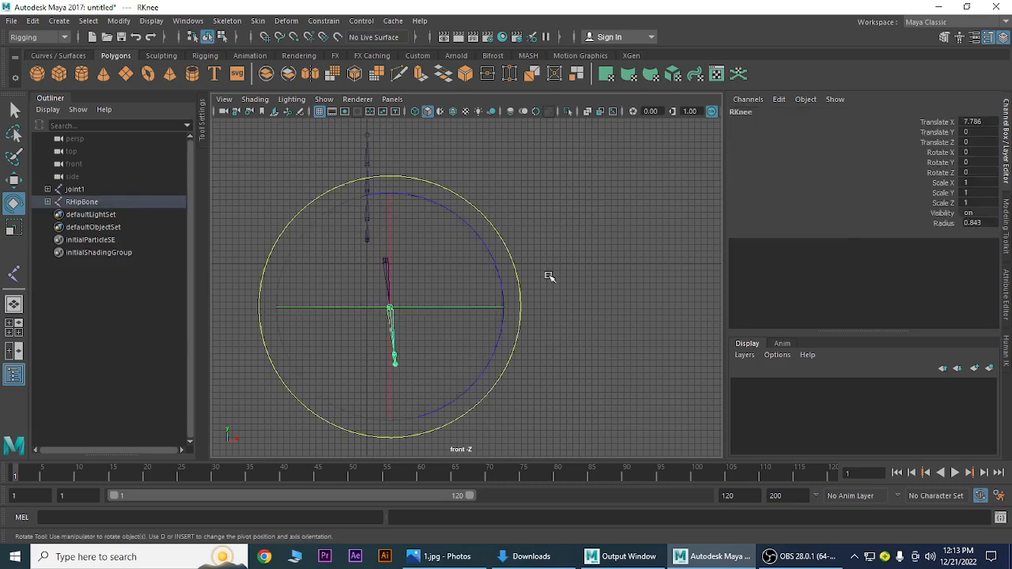
key(Down)
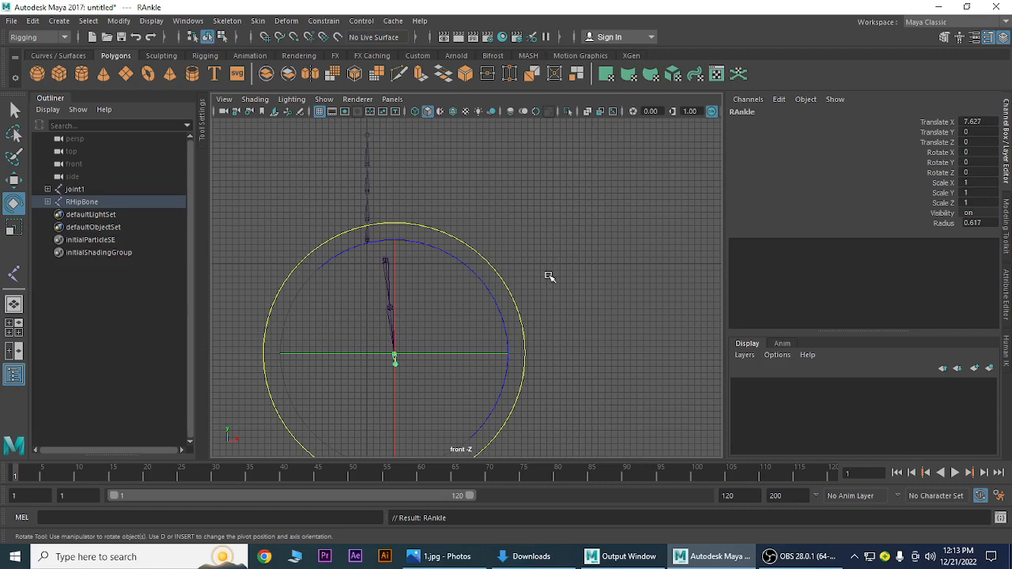
key(Down)
key(Down)
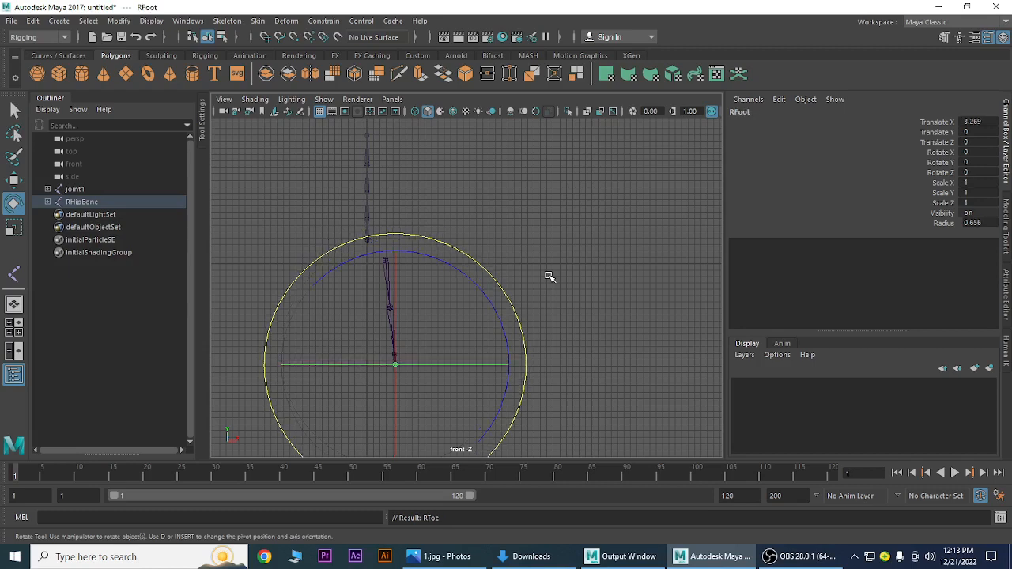
key(Up)
key(Up)
key(Up)
key(Up)
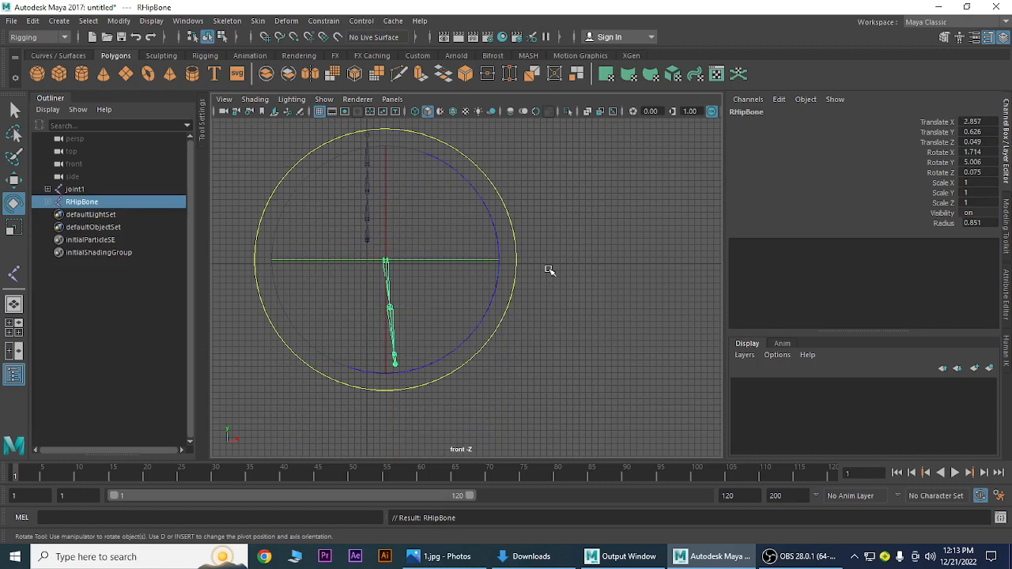
click(597, 242)
click(366, 241)
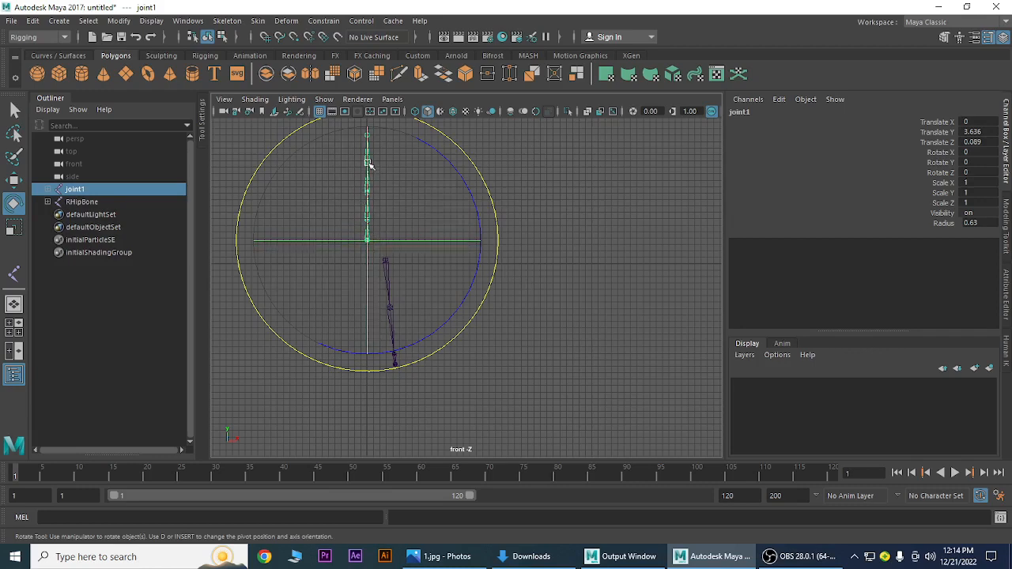
click(535, 235)
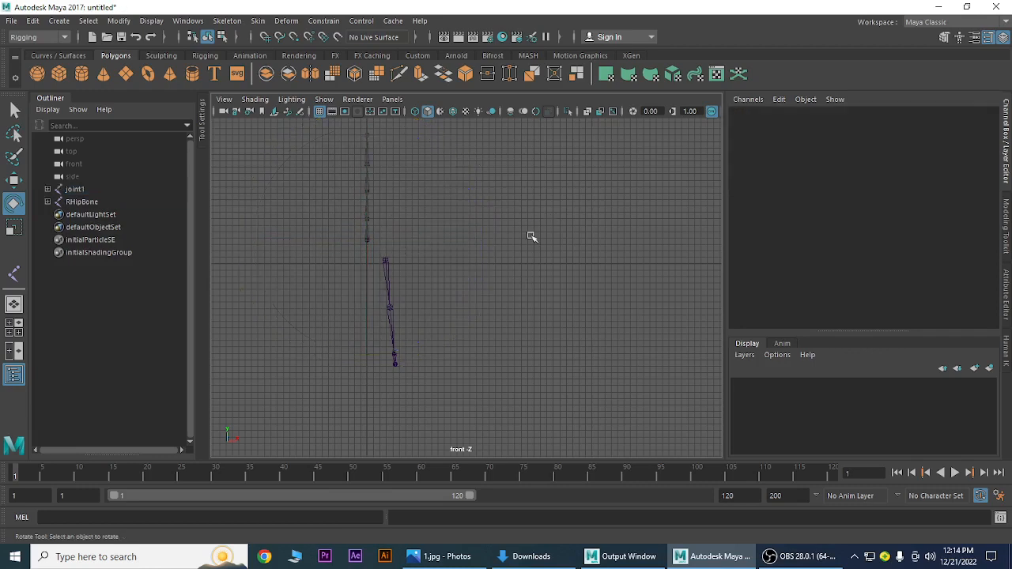
click(387, 261)
scroll(440, 309, up, 4)
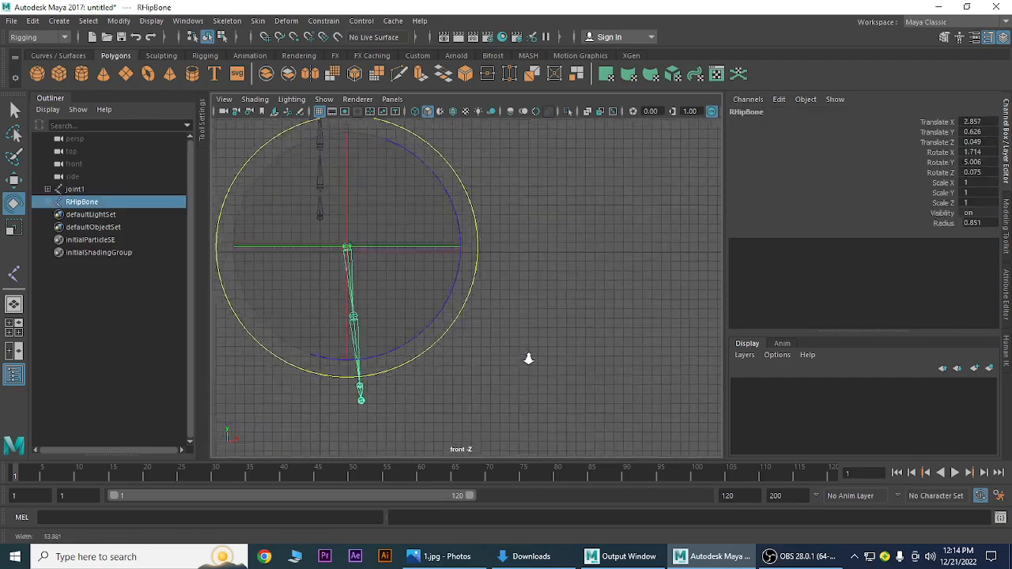
alt+middle_drag(402, 303, 542, 305)
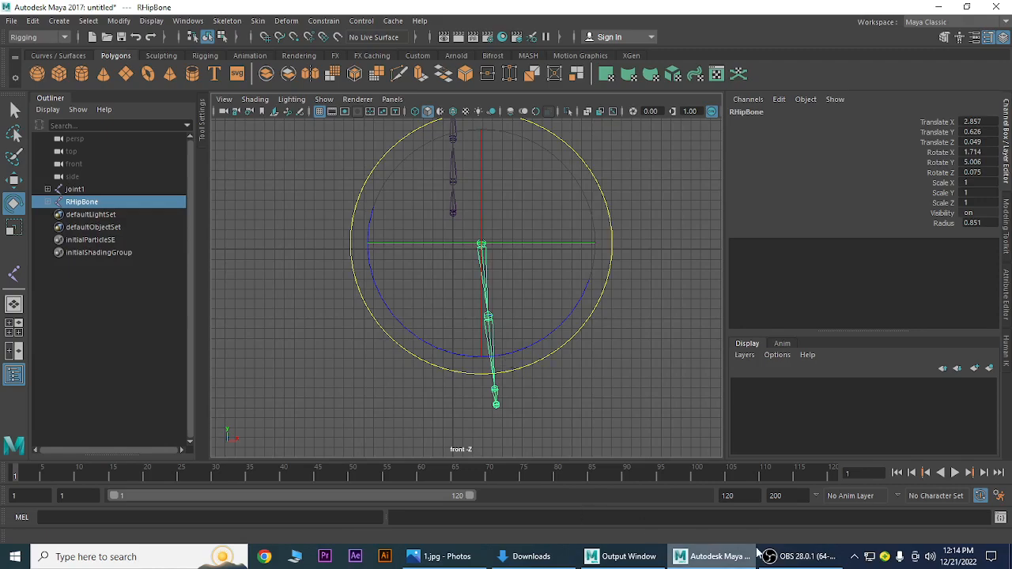
Switch to OBS, lower the Mic/Aux volume to -13.9 dB, and return to Maya
click(788, 558)
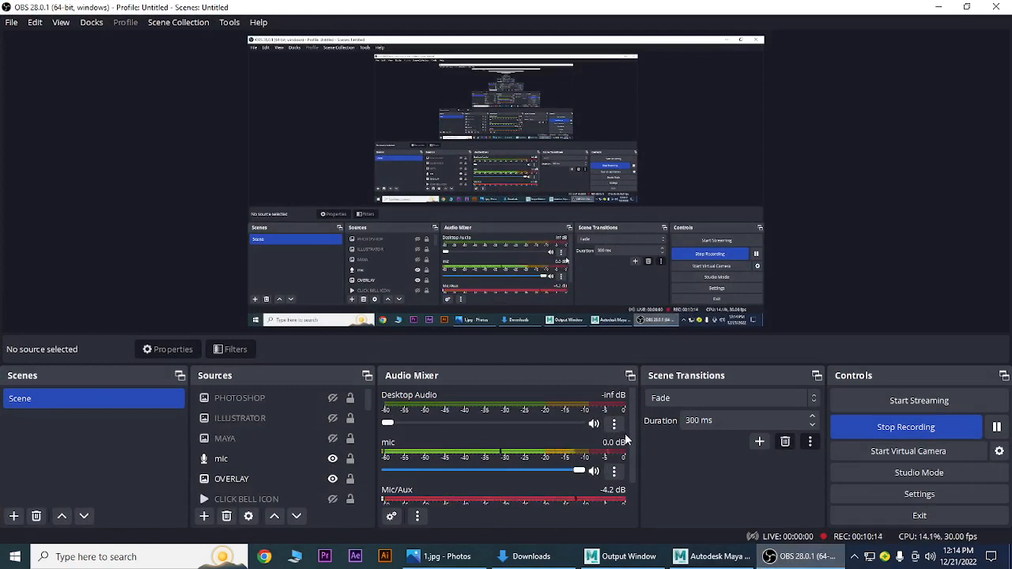
scroll(629, 457, down, 2)
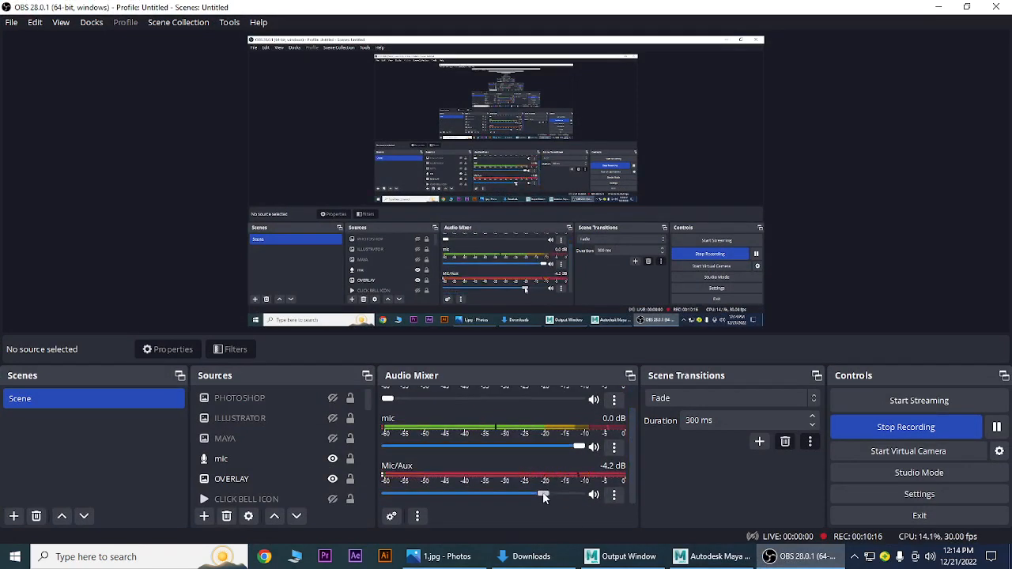
drag(542, 494, 499, 497)
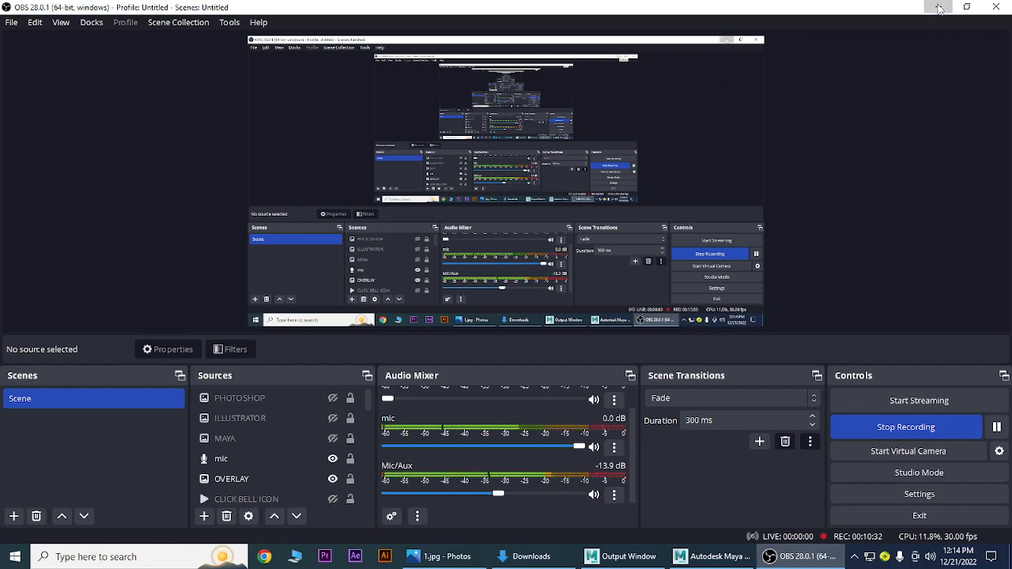
click(940, 8)
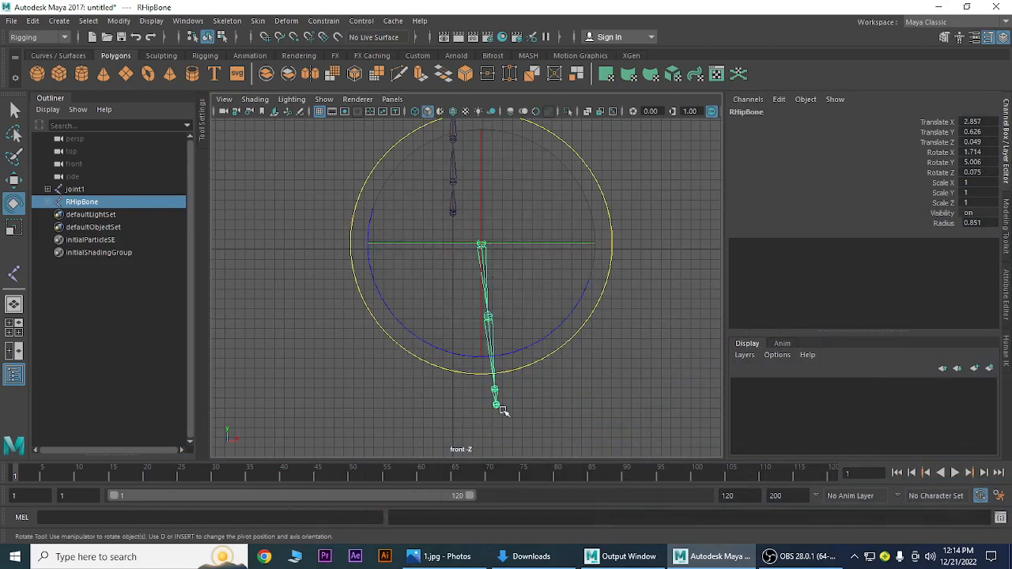
Mirror the RHipBone joint chain across YZ with the Behavior function, replacing R with L in the duplicated joint names
click(626, 253)
click(481, 246)
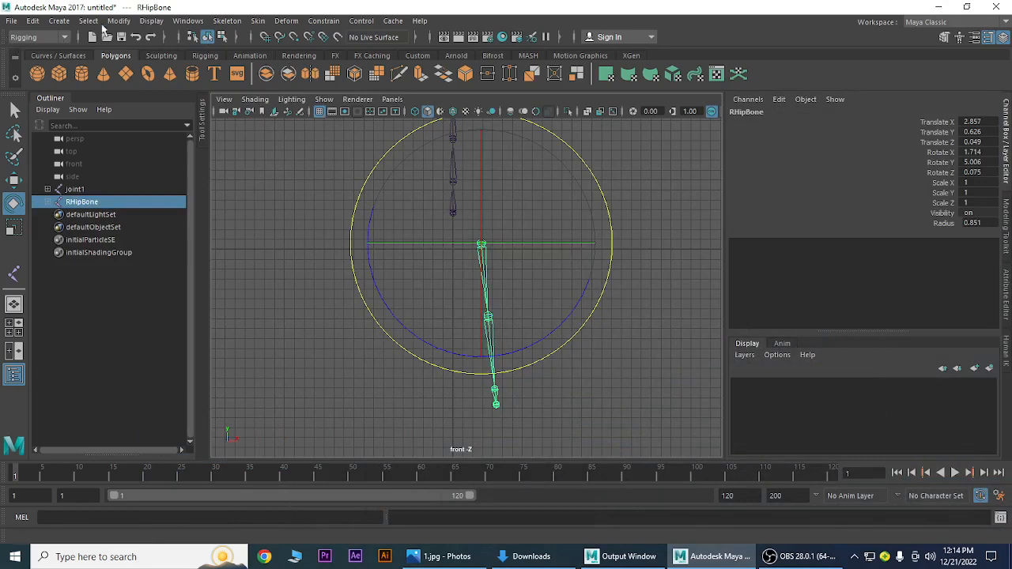
click(226, 21)
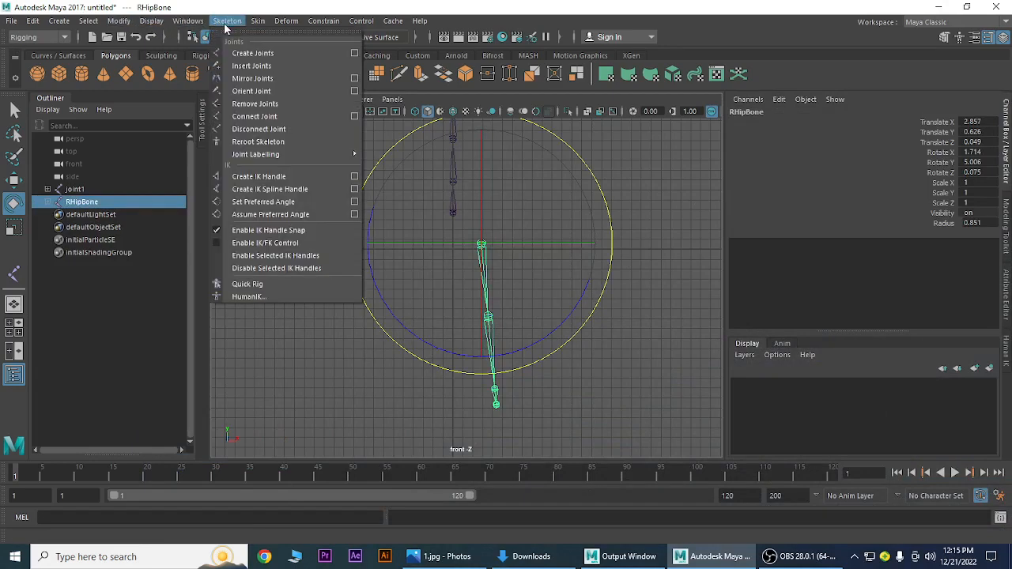
click(356, 81)
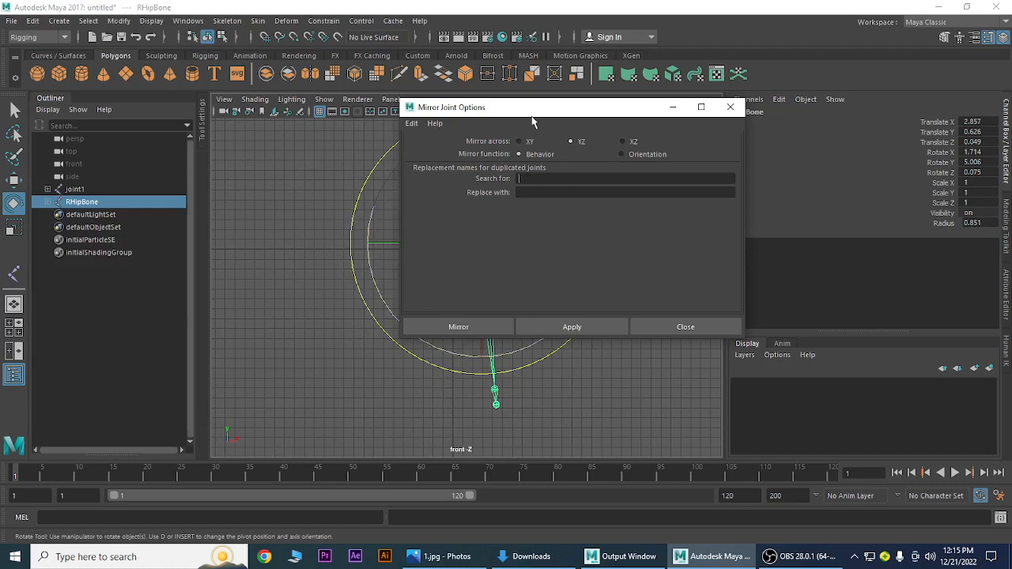
drag(533, 119, 750, 119)
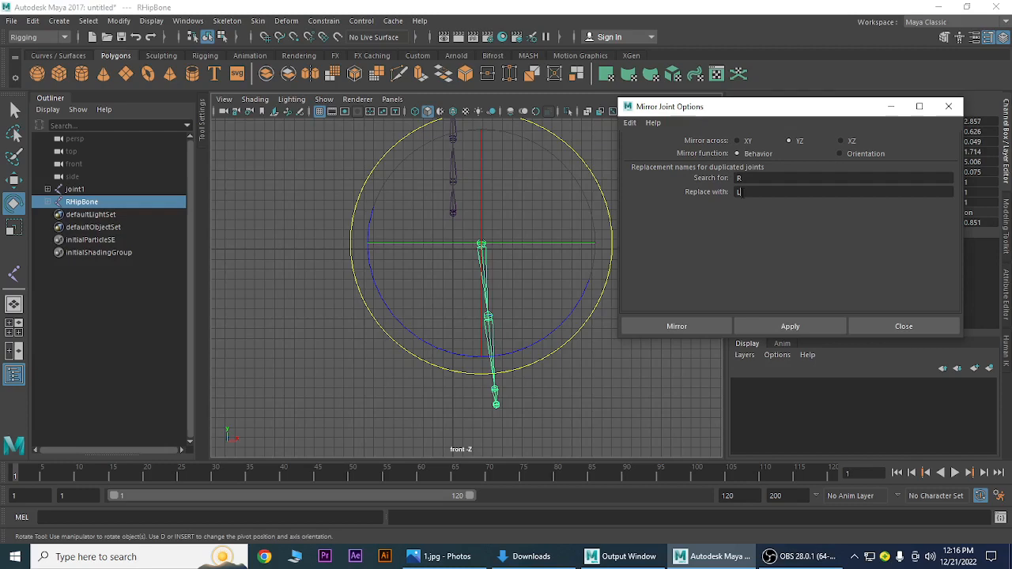
click(783, 327)
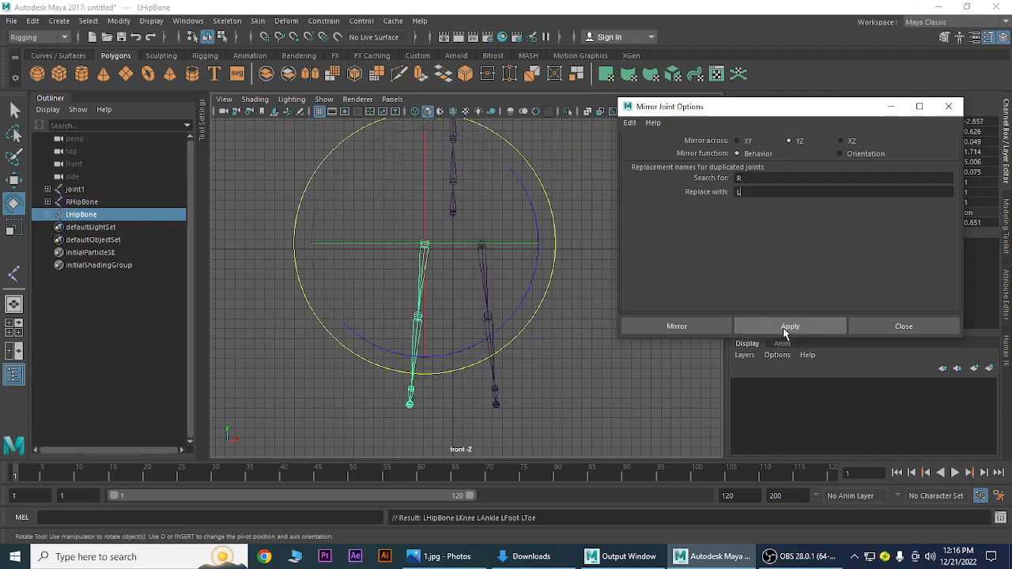
click(902, 326)
click(574, 321)
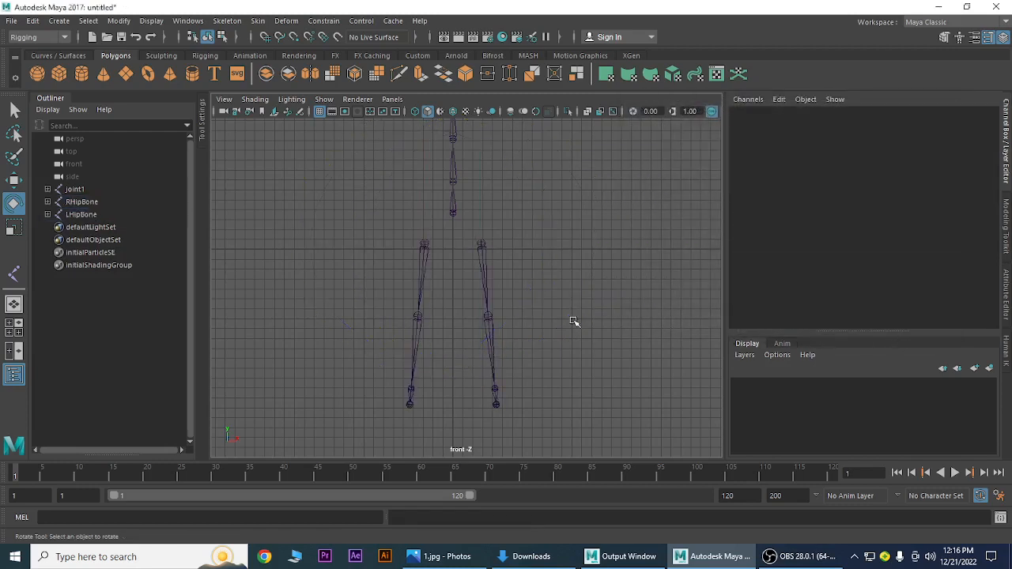
Step through the mirrored leg hierarchy from LHipBone to the toe and back to check each joint's name, and clear the selection
click(424, 246)
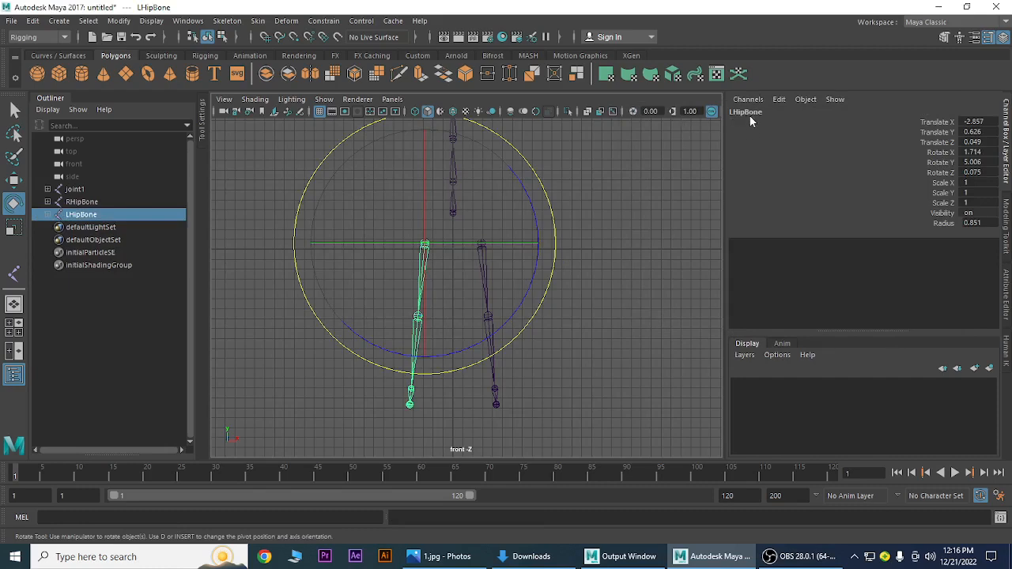
key(Down)
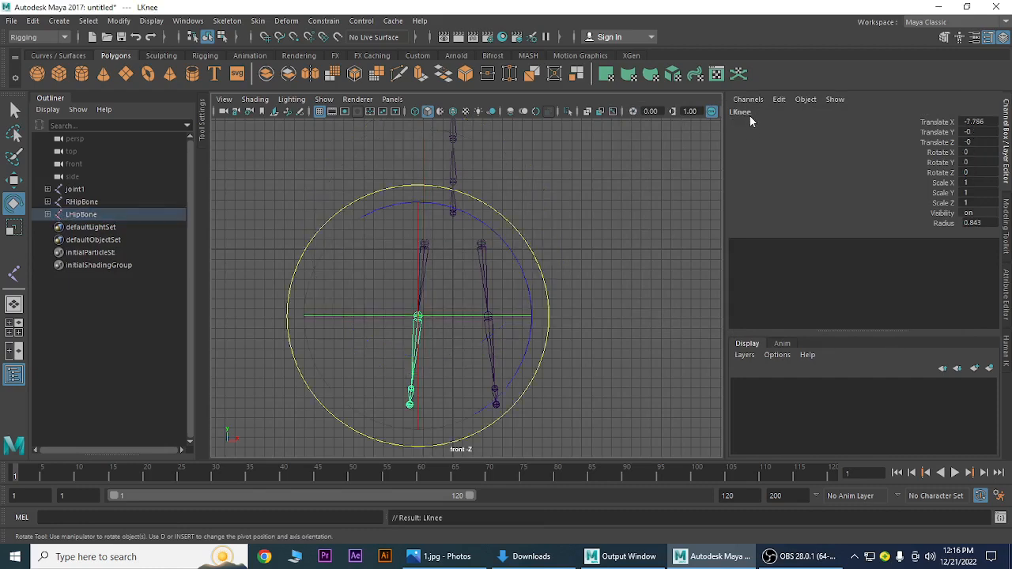
key(Down)
key(Down)
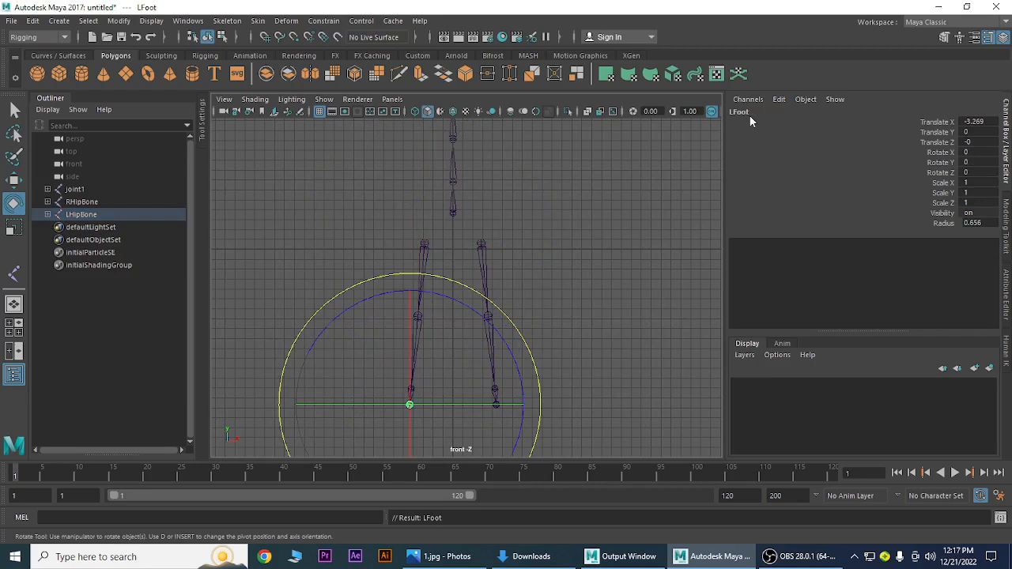
key(Down)
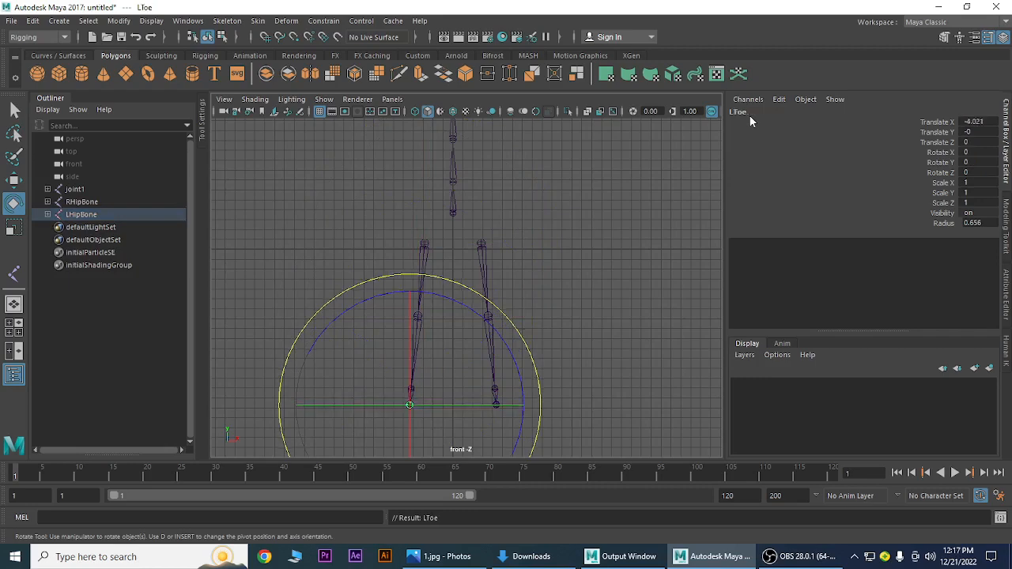
key(Up)
key(Up)
key(Up)
key(Up)
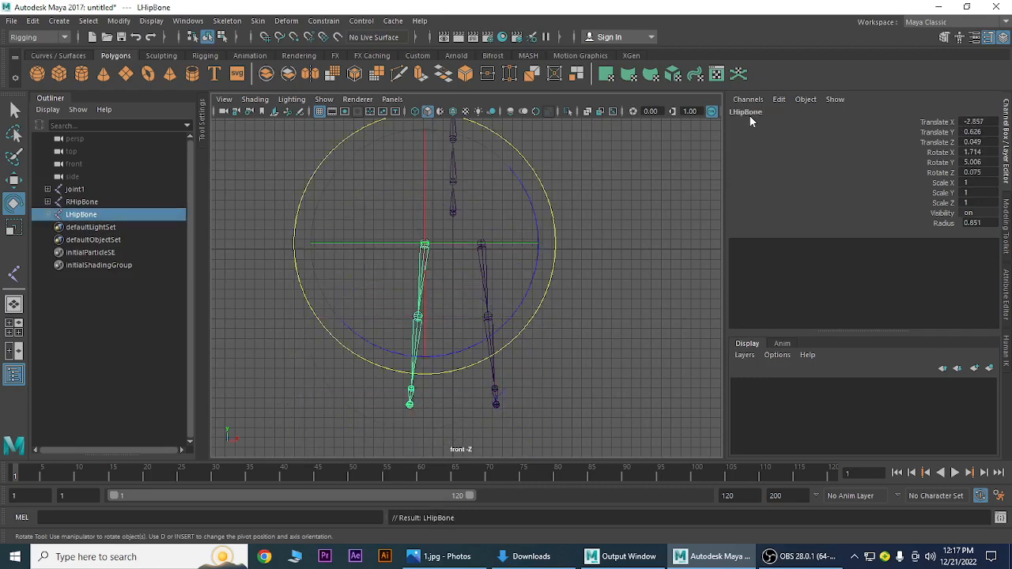
key(Down)
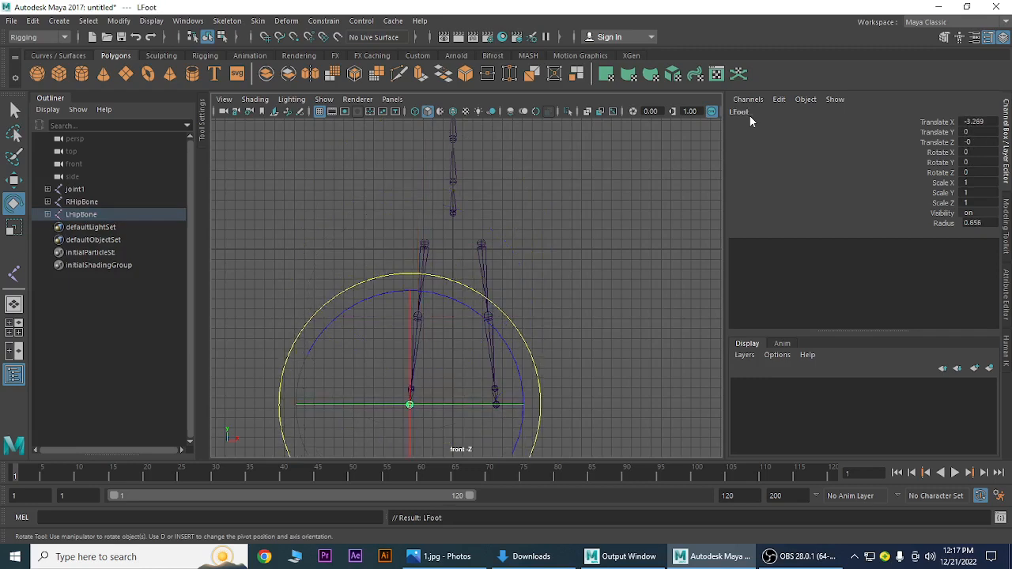
key(Up)
click(638, 228)
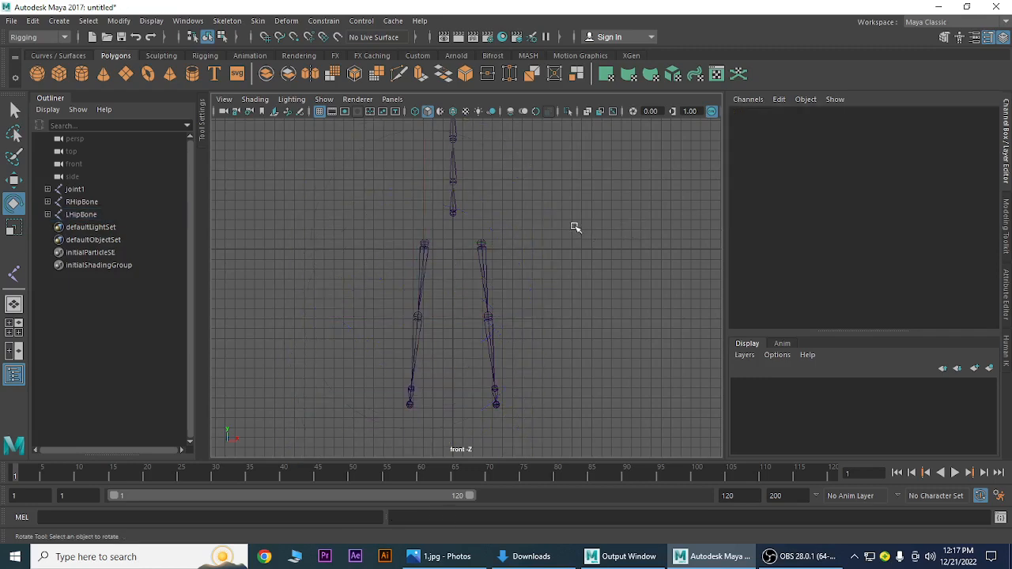
In the top view, create a three-joint right arm chain running outward from beside the spine, with its middle joint bent backward
key(space)
drag(575, 225, 518, 223)
alt+middle_drag(478, 240, 445, 167)
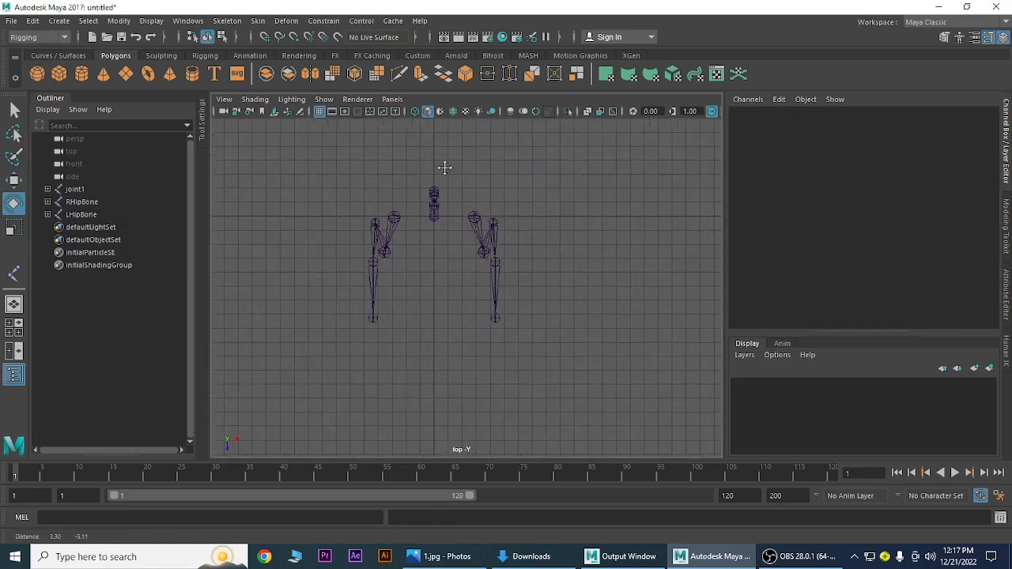
alt+right_drag(513, 199, 635, 269)
alt+middle_drag(580, 248, 571, 292)
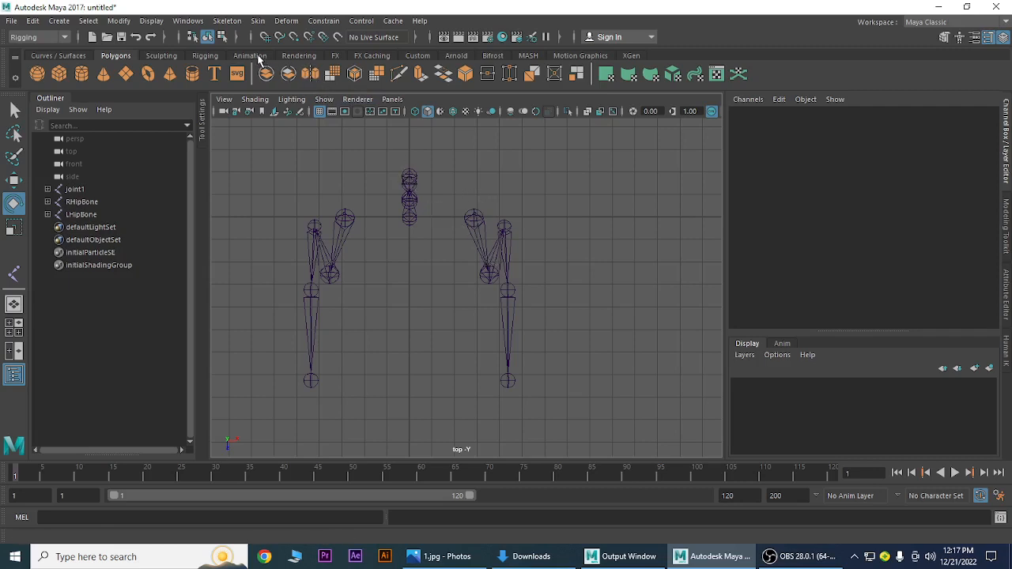
click(225, 22)
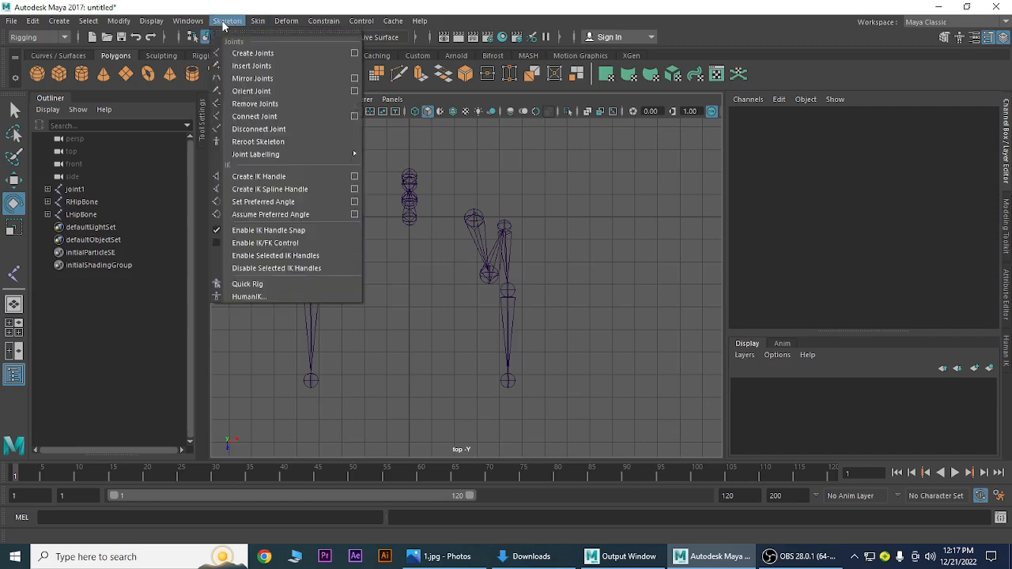
click(243, 54)
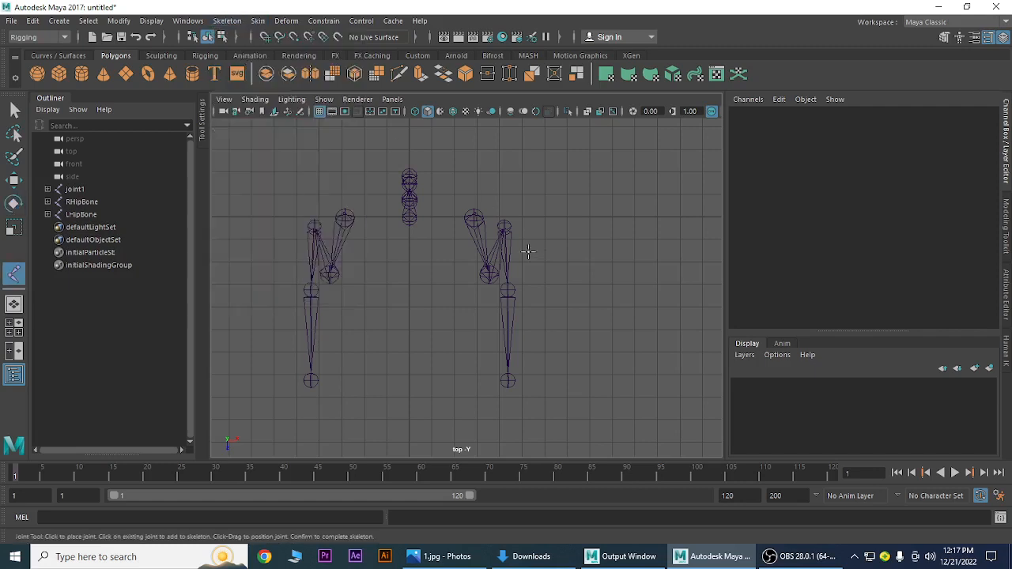
click(449, 204)
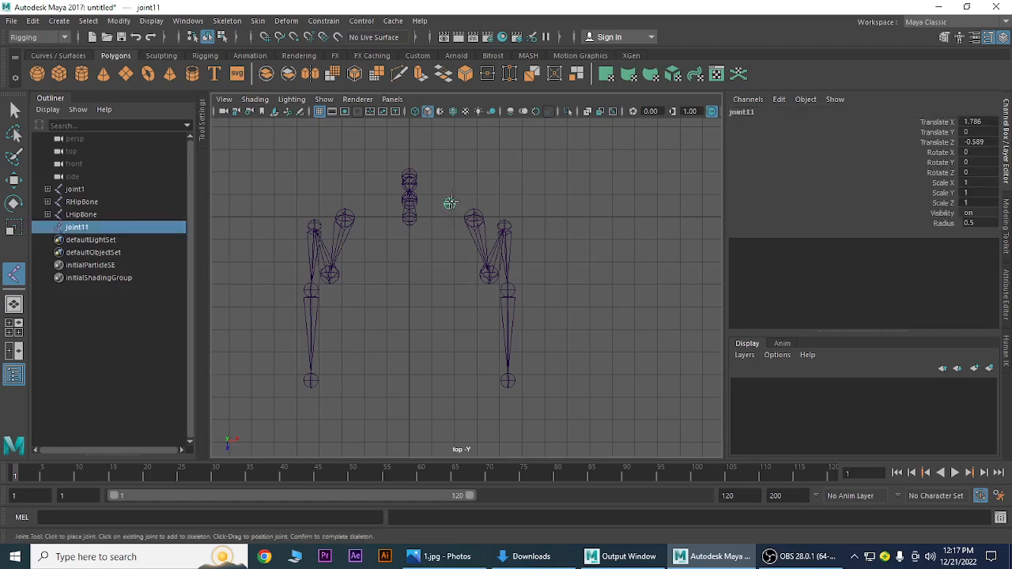
click(527, 175)
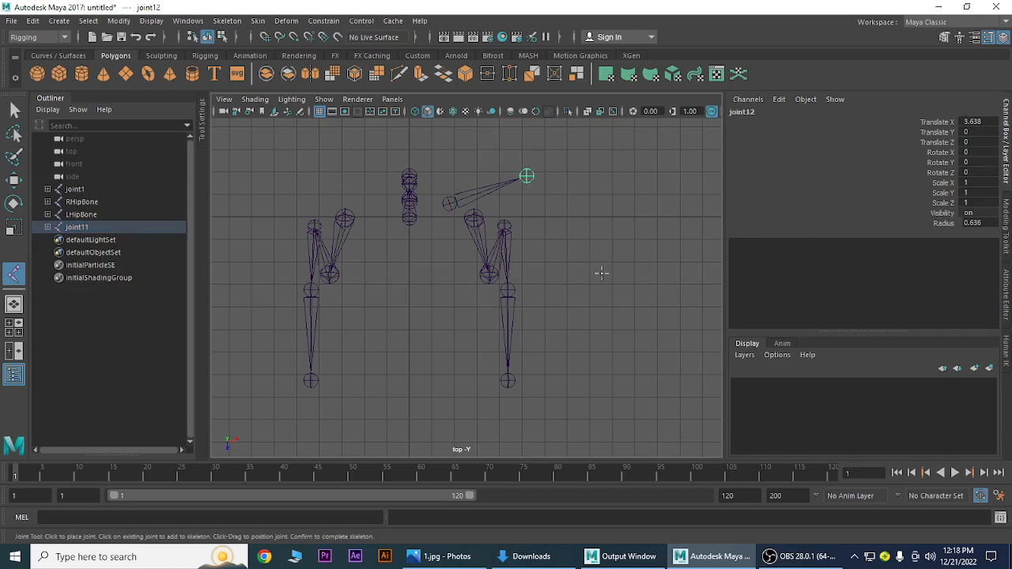
alt+right_drag(604, 287, 603, 305)
alt+middle_drag(604, 306, 489, 303)
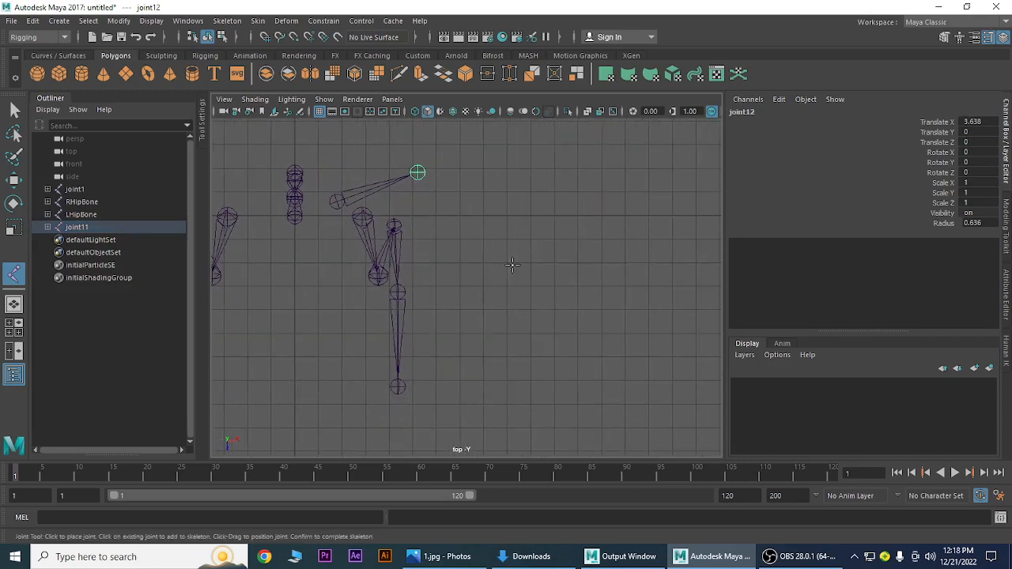
click(500, 204)
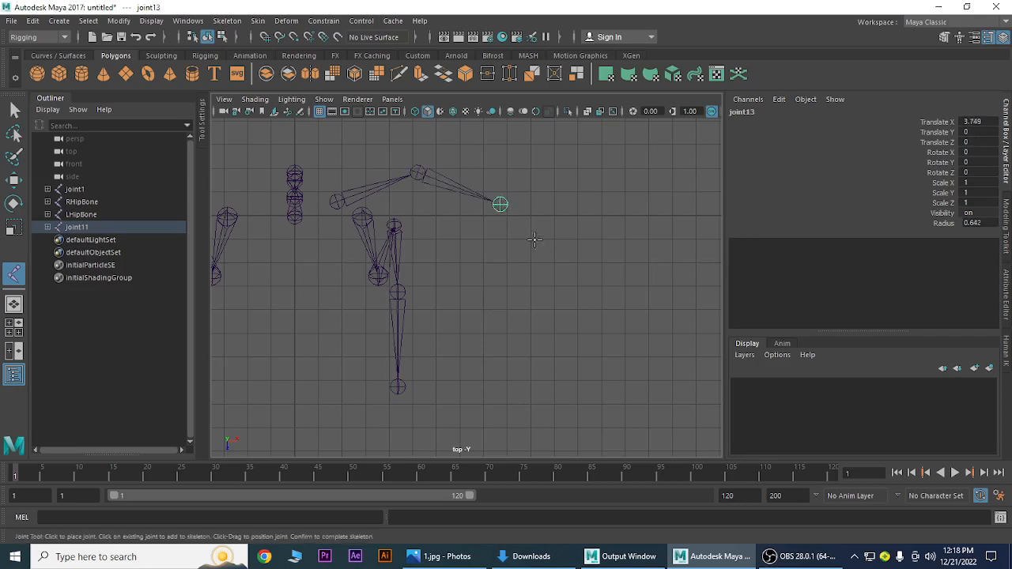
key(Return)
key(e)
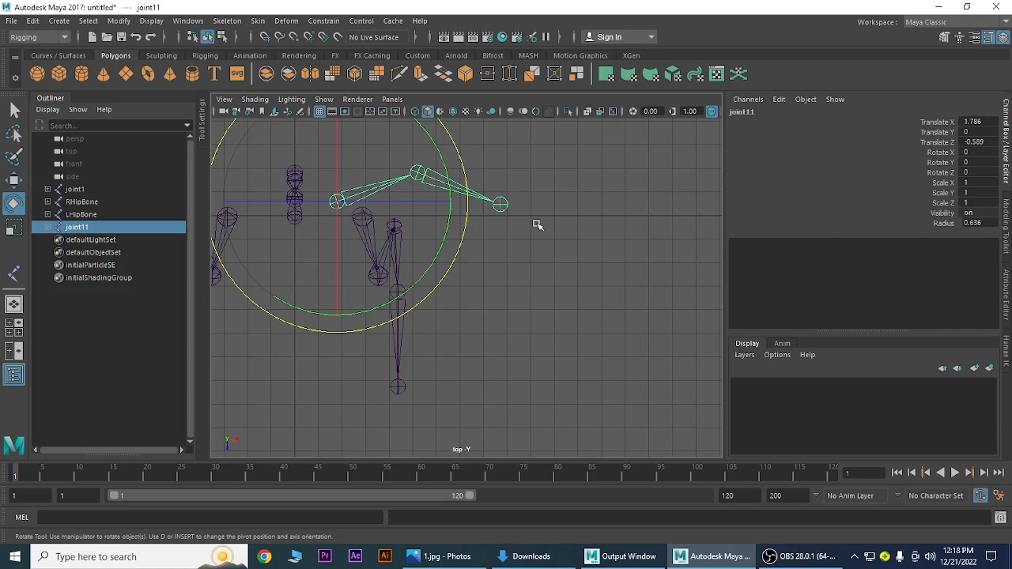
click(540, 226)
Create a separate short three-joint finger chain running forward from just in front of the arm's end joint
key(y)
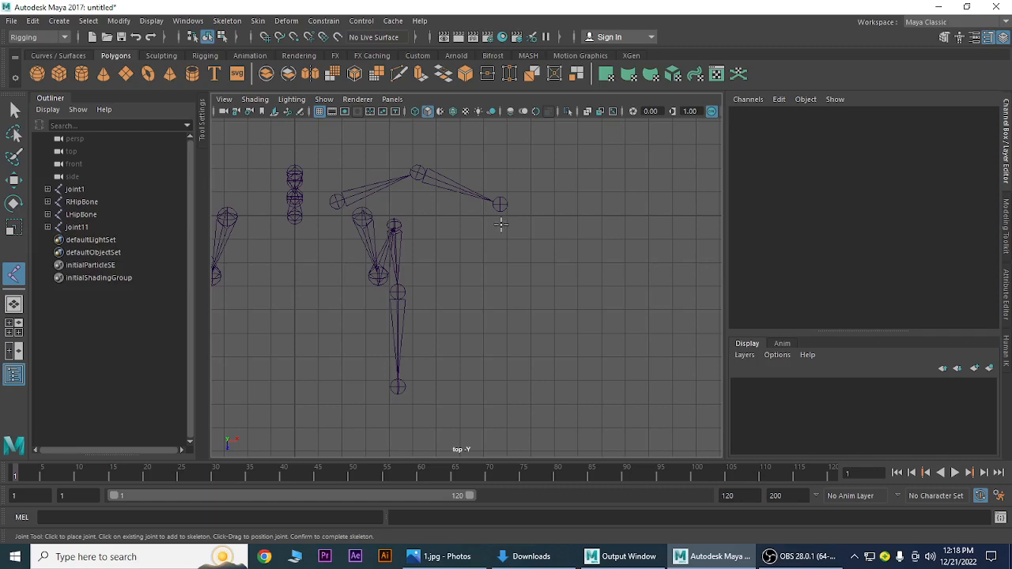
click(499, 225)
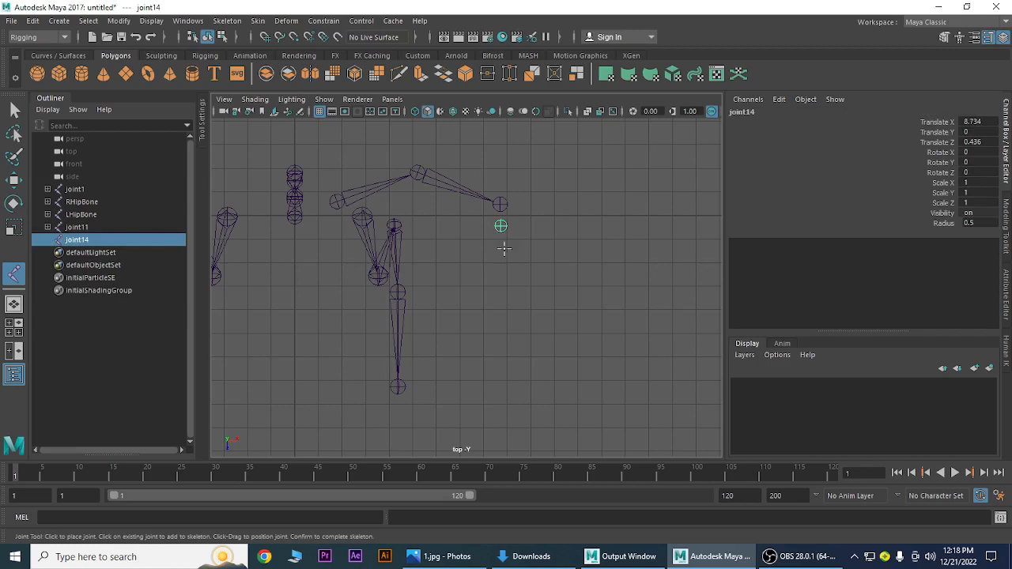
click(504, 251)
click(508, 271)
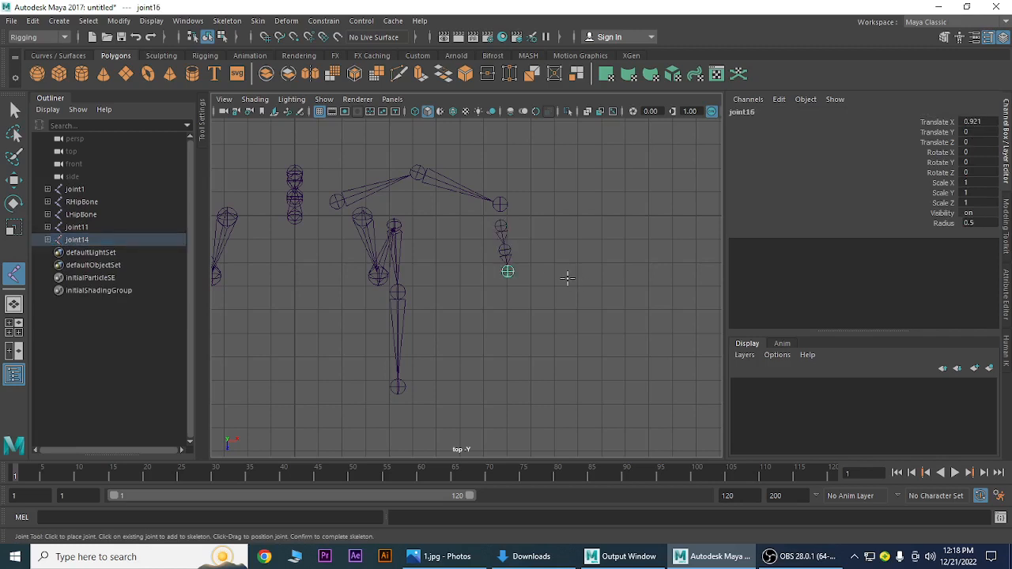
key(e)
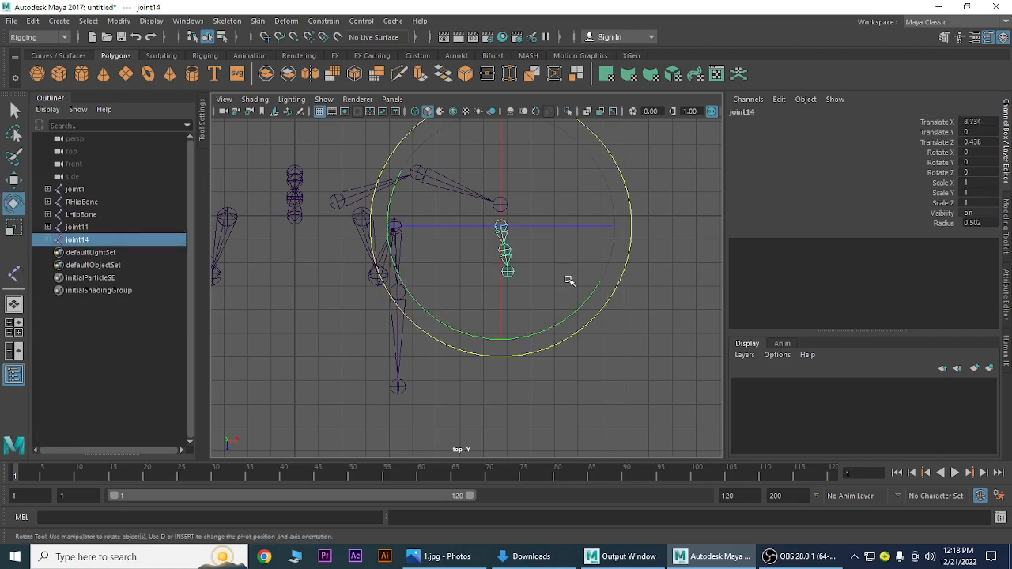
Create a separate four-joint finger chain running diagonally outward and forward, beside the short three-joint chain
key(y)
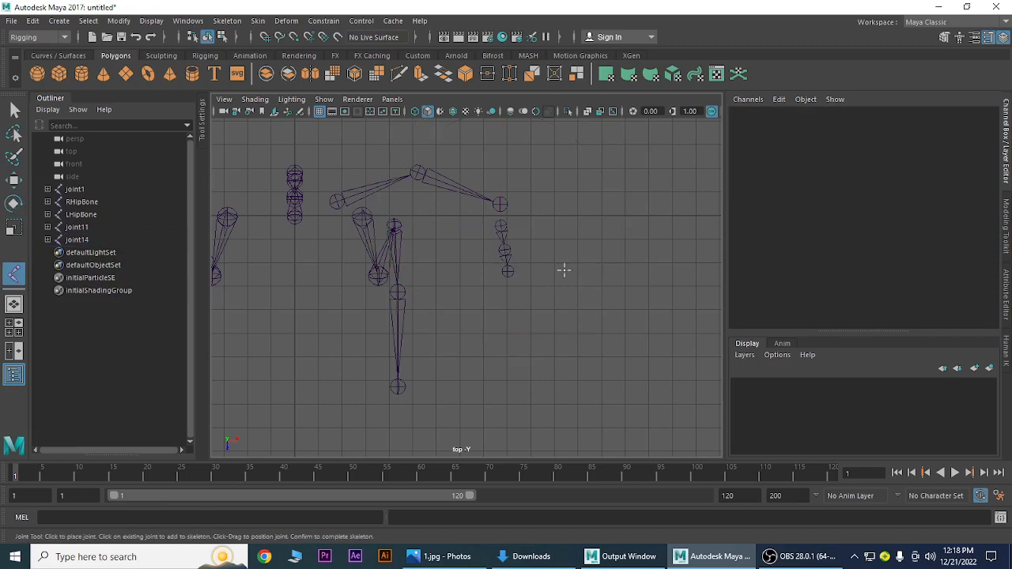
click(514, 222)
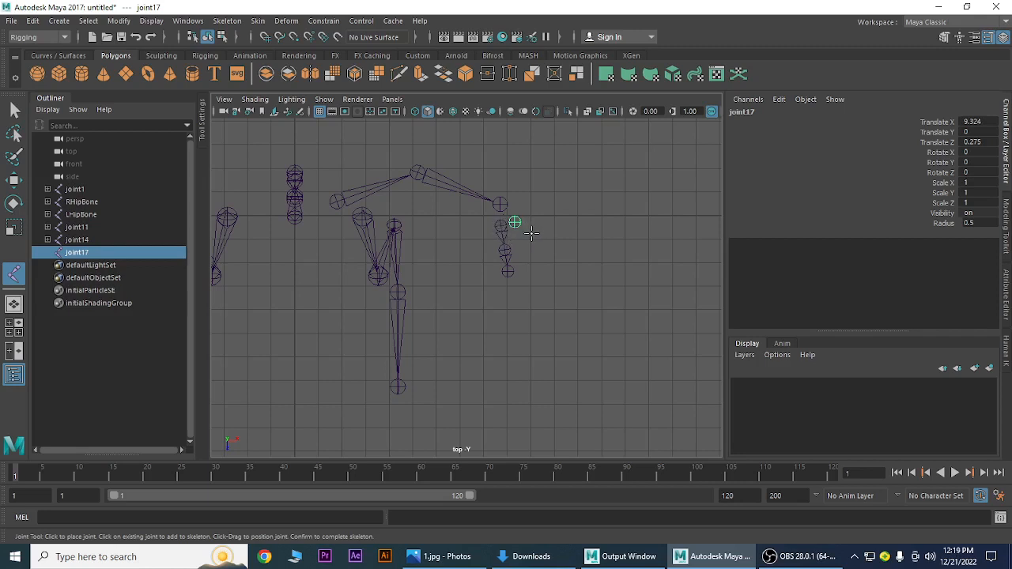
click(531, 232)
click(547, 251)
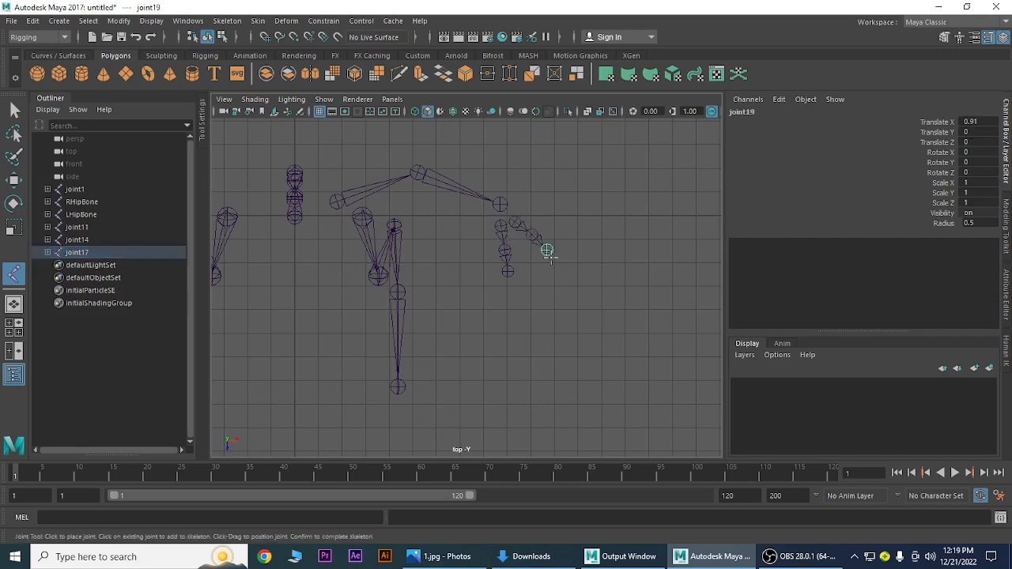
click(562, 267)
key(Return)
key(e)
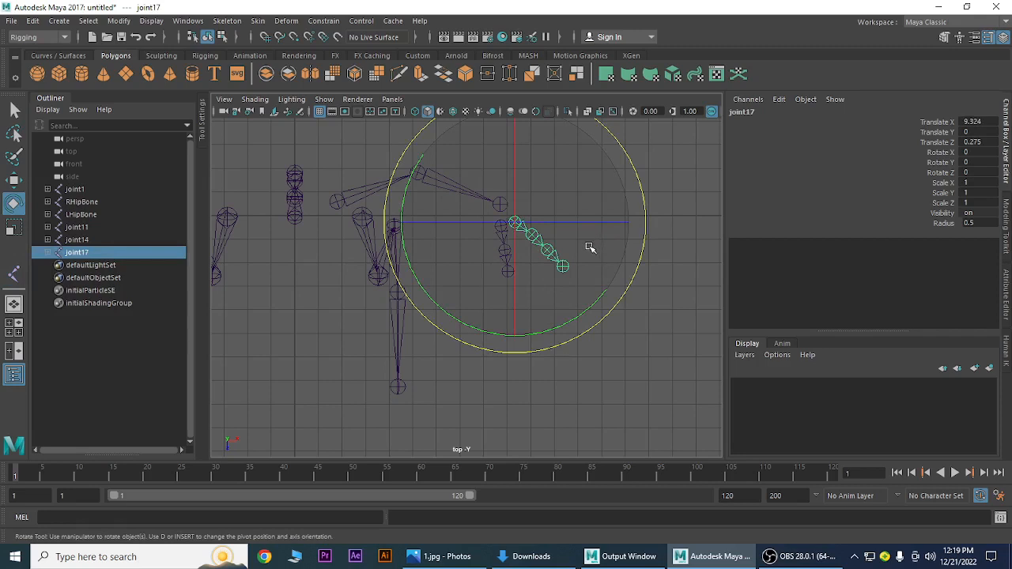
Create a second four-joint finger chain parallel to the first diagonal one, on its outer side
key(y)
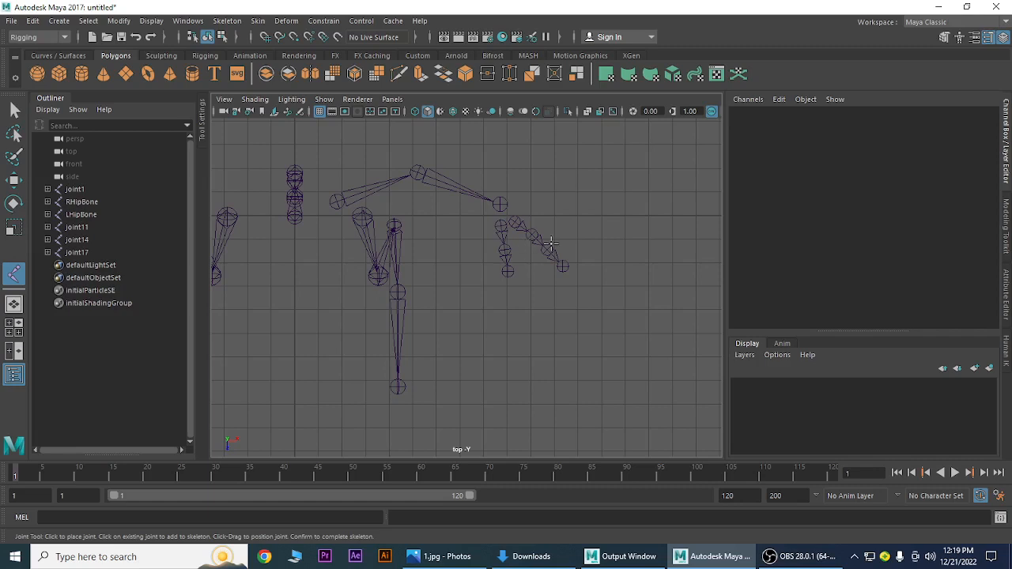
click(521, 208)
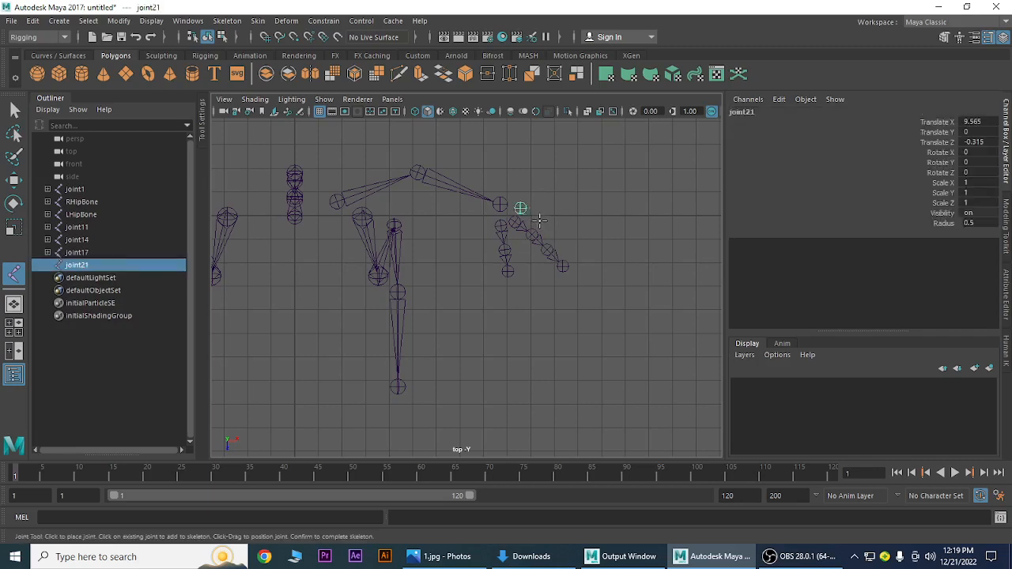
click(539, 220)
click(557, 233)
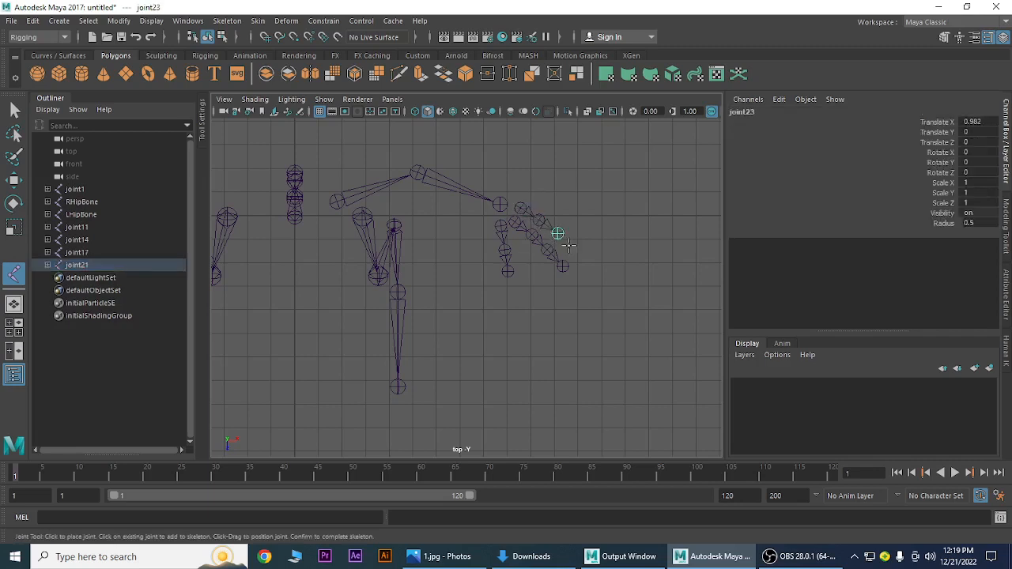
click(581, 256)
key(Return)
key(e)
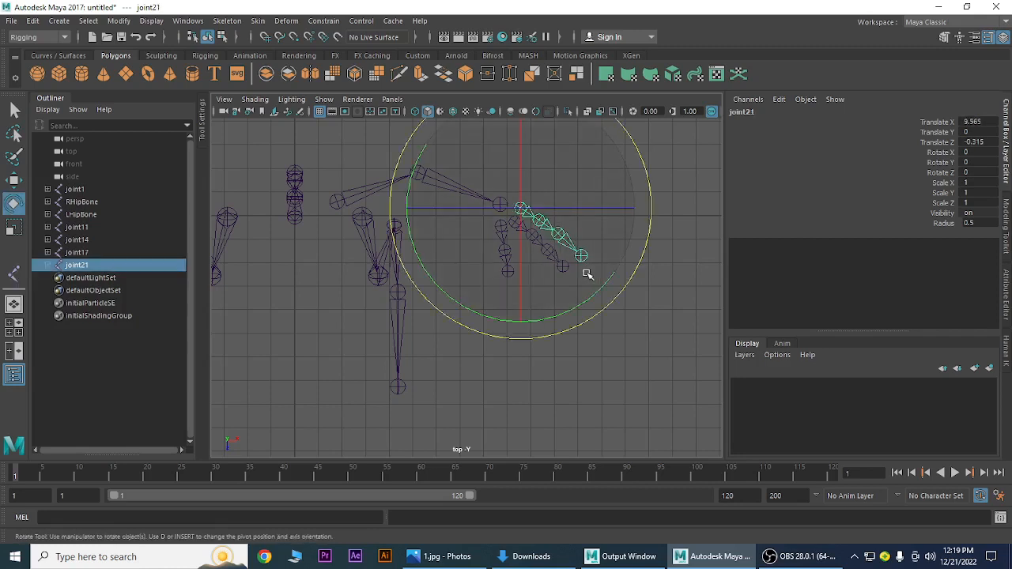
Create a third diagonal four-joint finger chain beside the two existing ones, on their outer side
key(g)
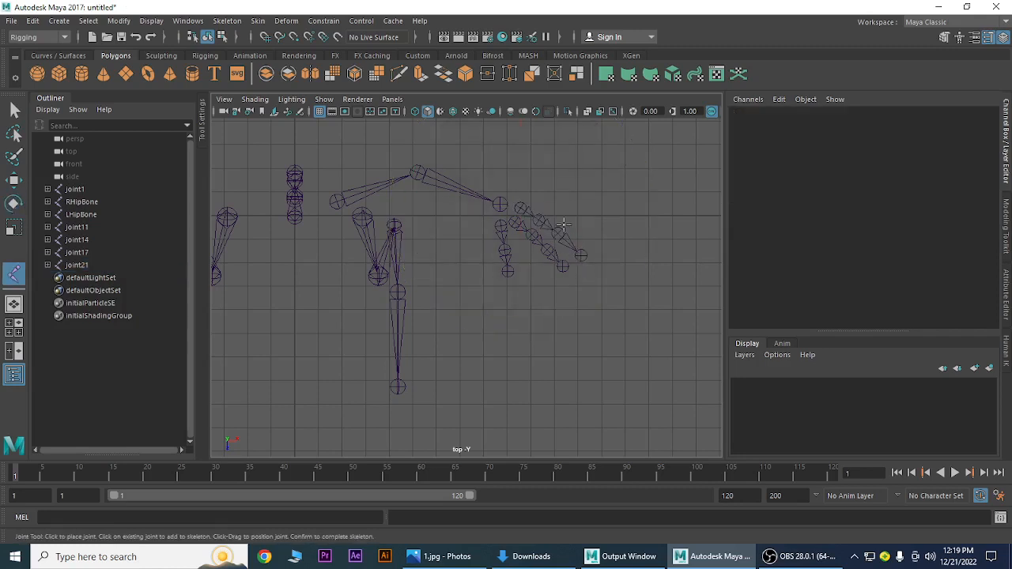
click(526, 194)
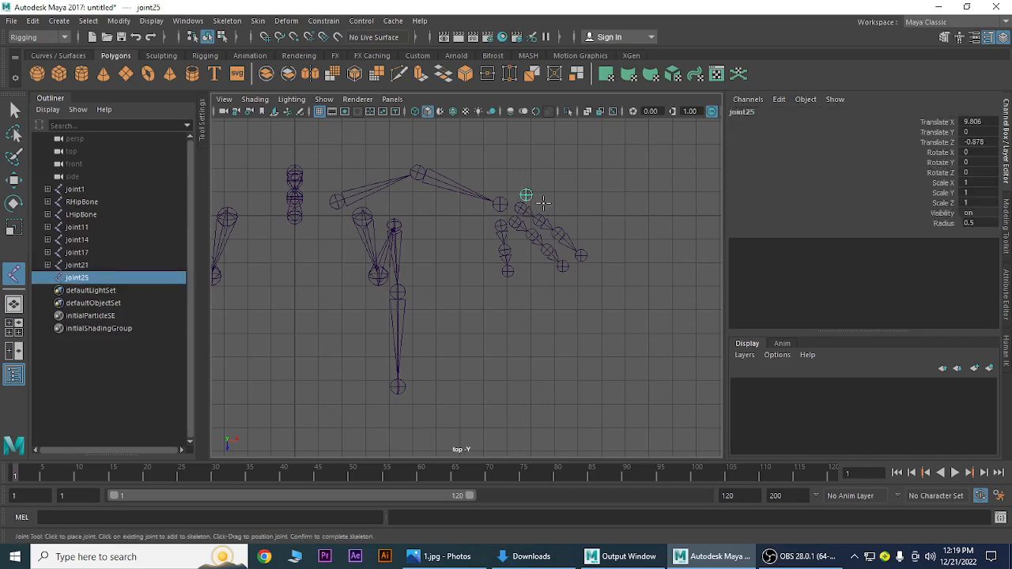
click(544, 204)
click(562, 216)
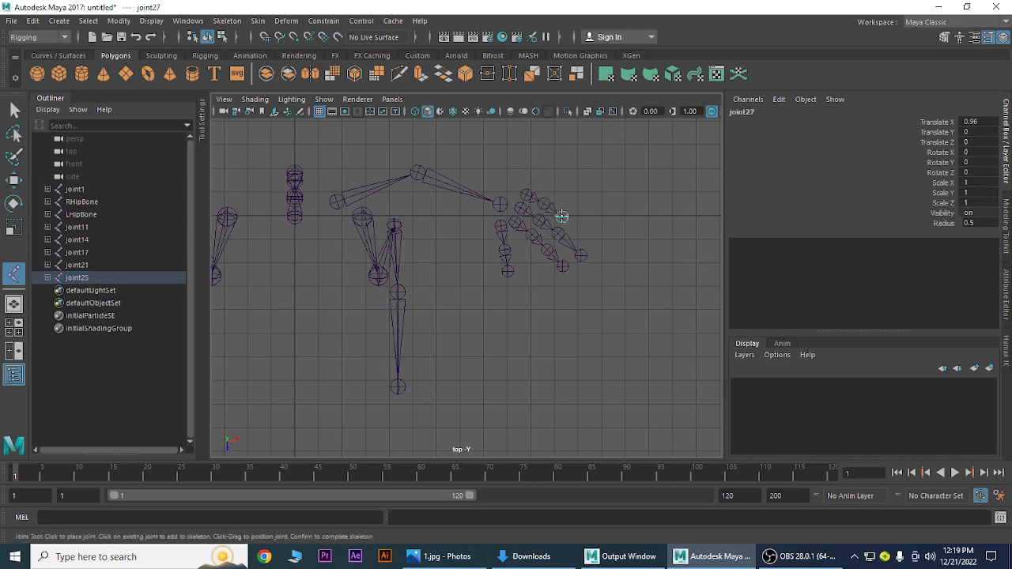
click(583, 232)
key(Return)
Create a fourth, slightly shorter four-joint finger chain as the outermost of the diagonal chains, and clear the selection
key(g)
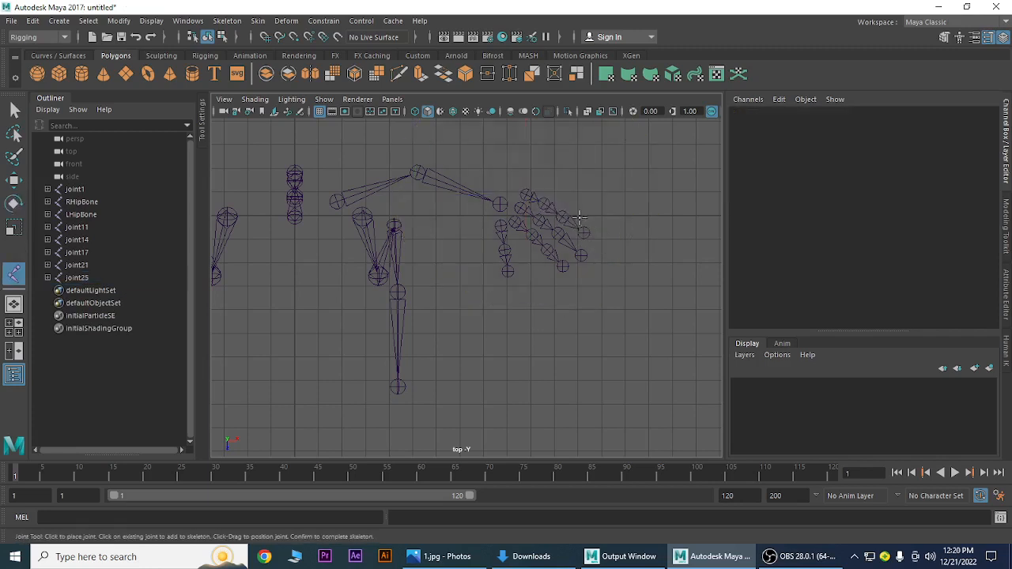
click(532, 182)
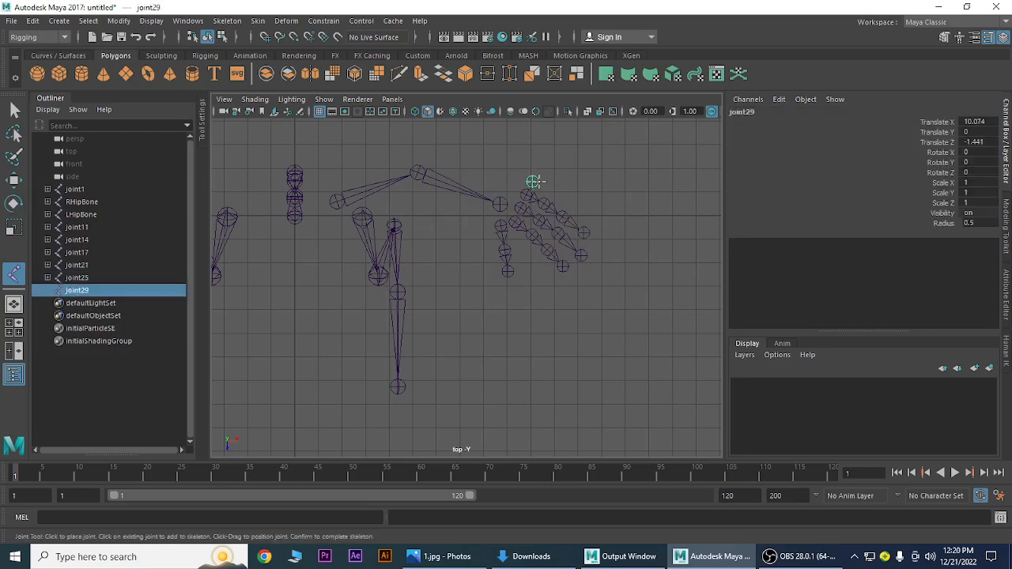
click(550, 189)
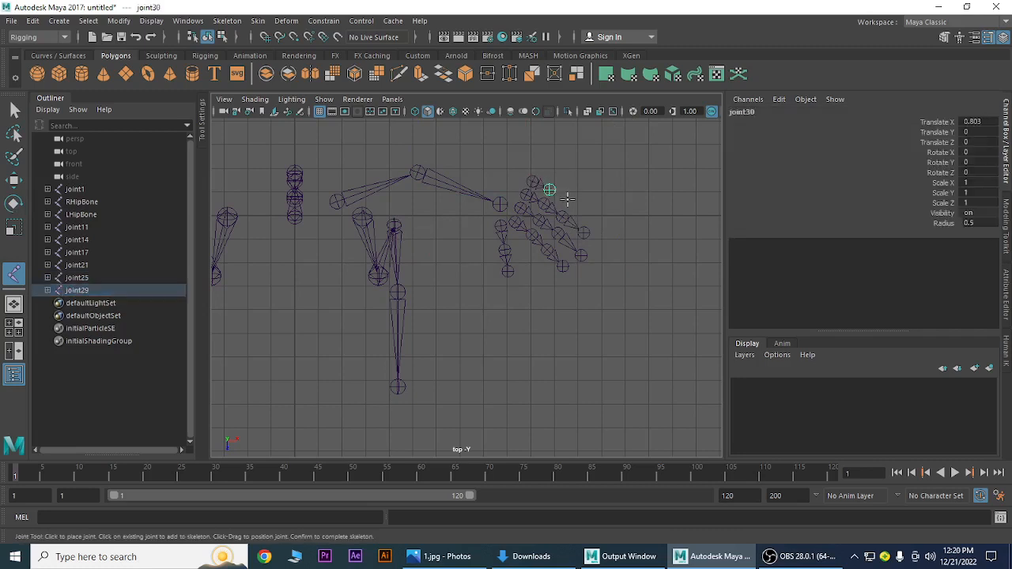
click(567, 199)
click(580, 211)
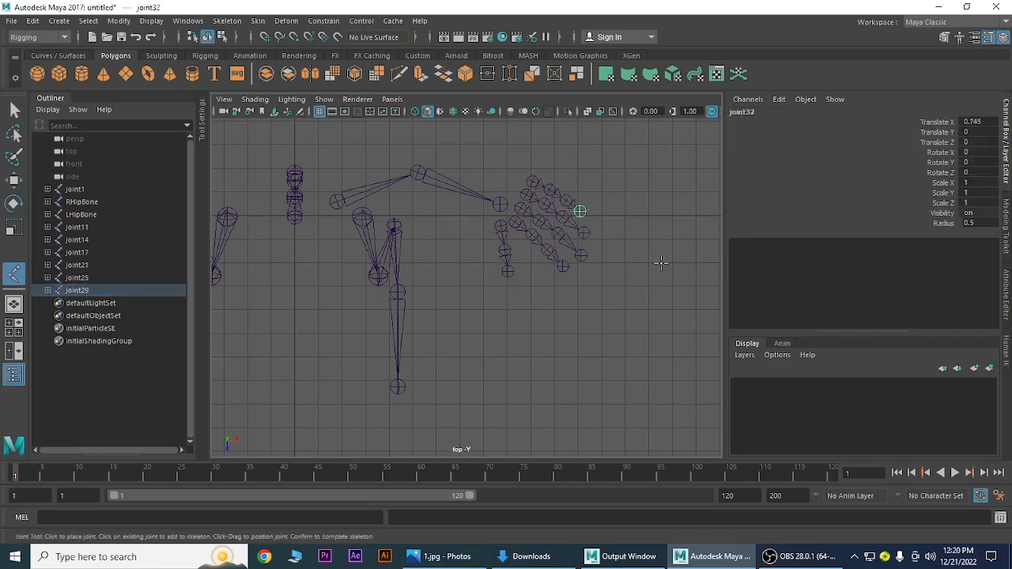
key(Return)
key(e)
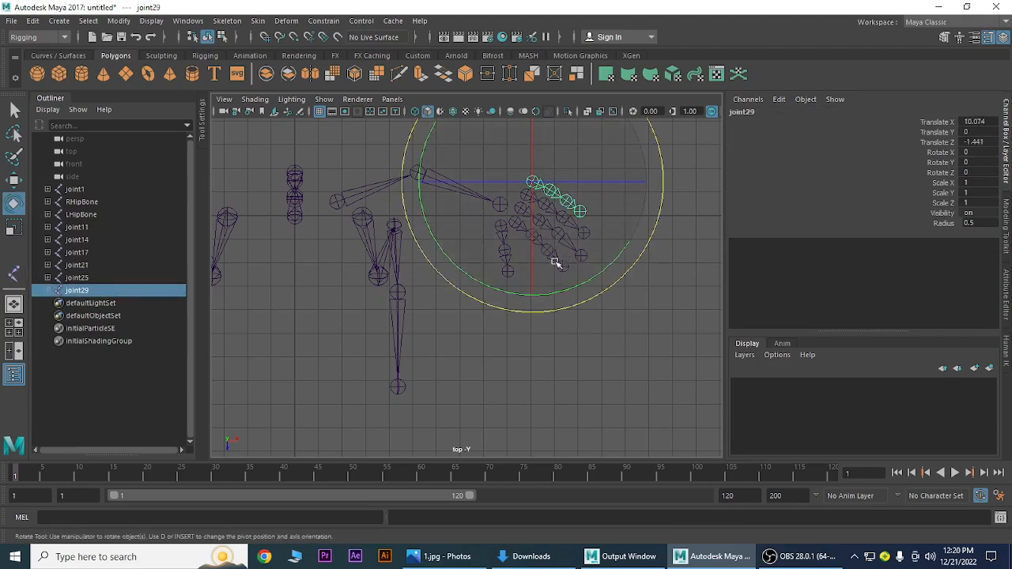
click(647, 331)
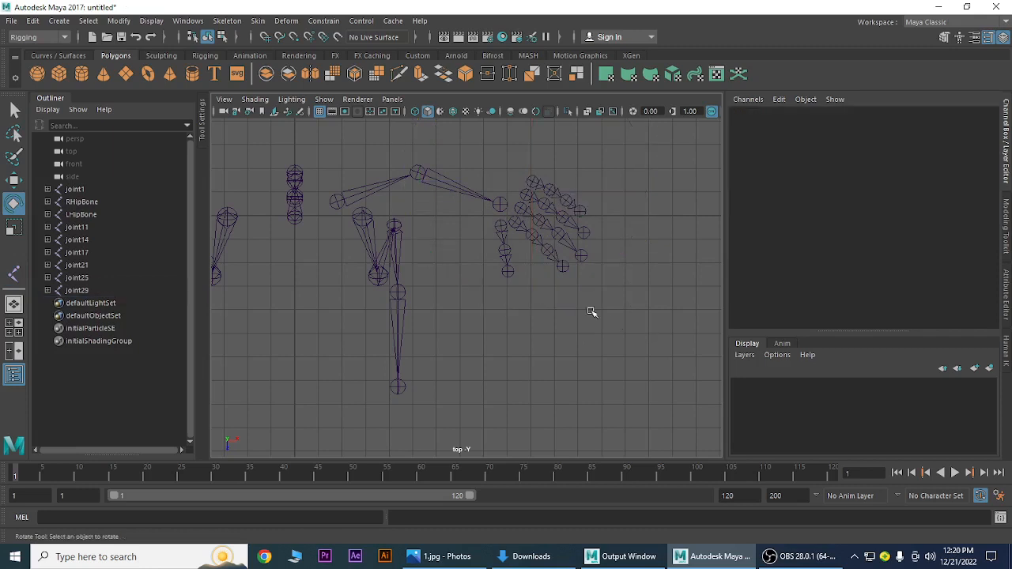
Select all five finger chains by their root joints and move them together slightly outward and forward from the arm's end joint
click(505, 231)
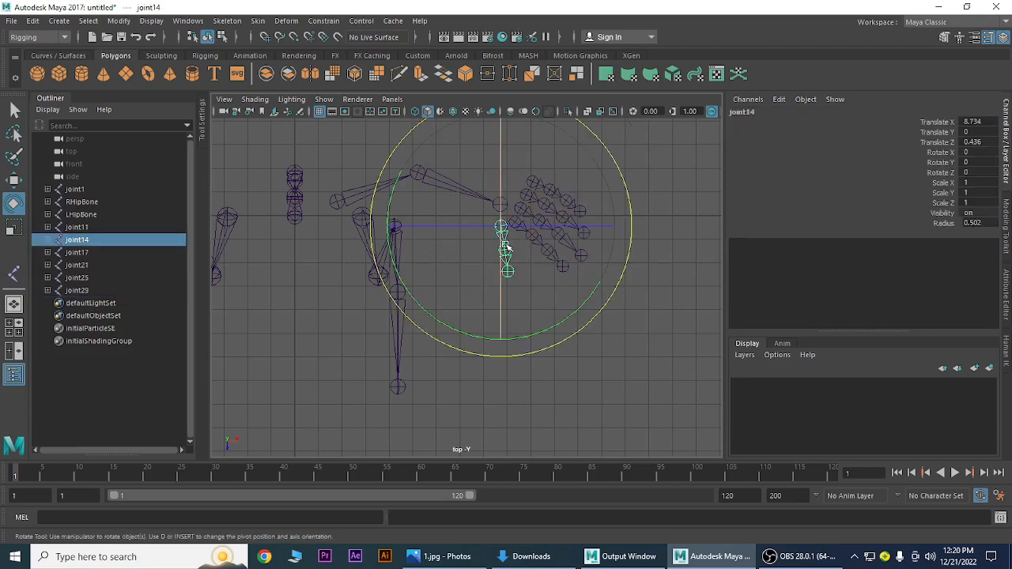
key(q)
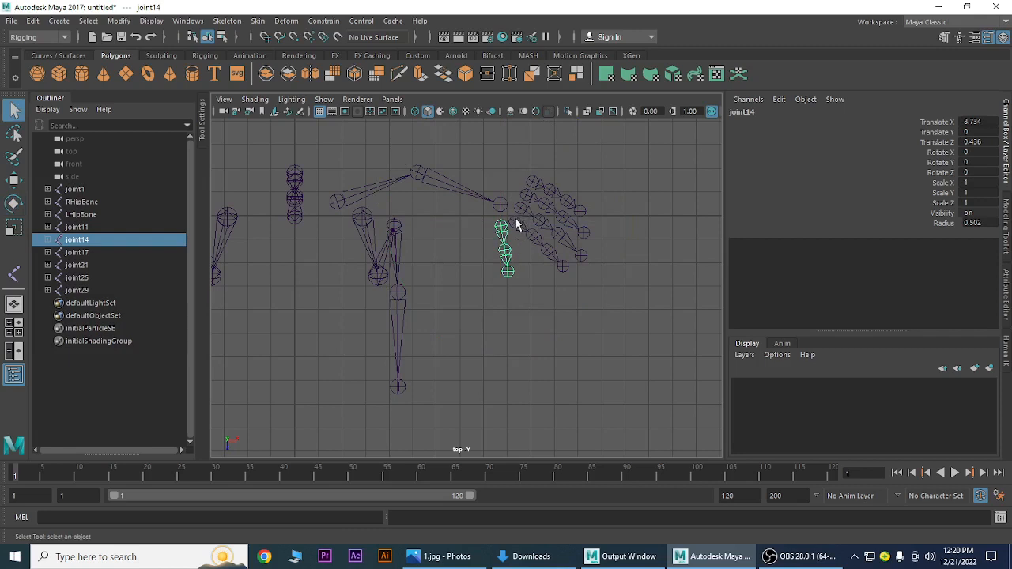
shift+click(519, 221)
shift+click(522, 209)
shift+click(532, 194)
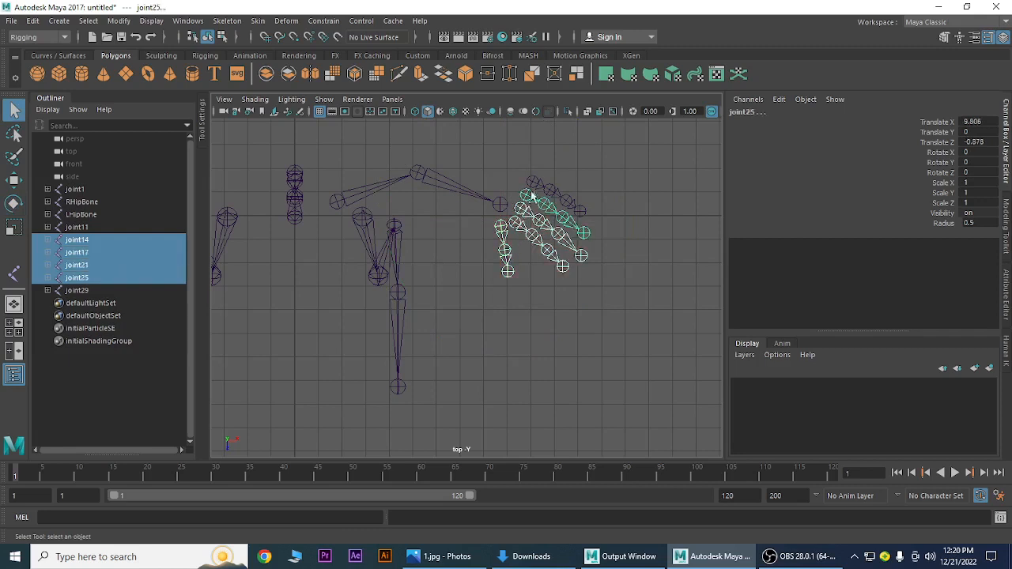
shift+click(535, 185)
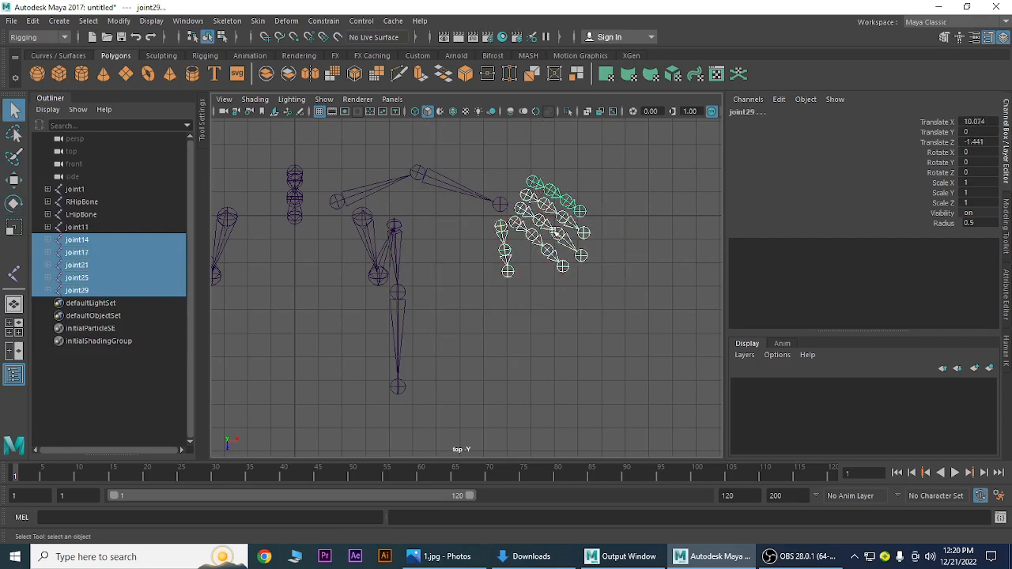
key(w)
middle_drag(614, 267, 627, 288)
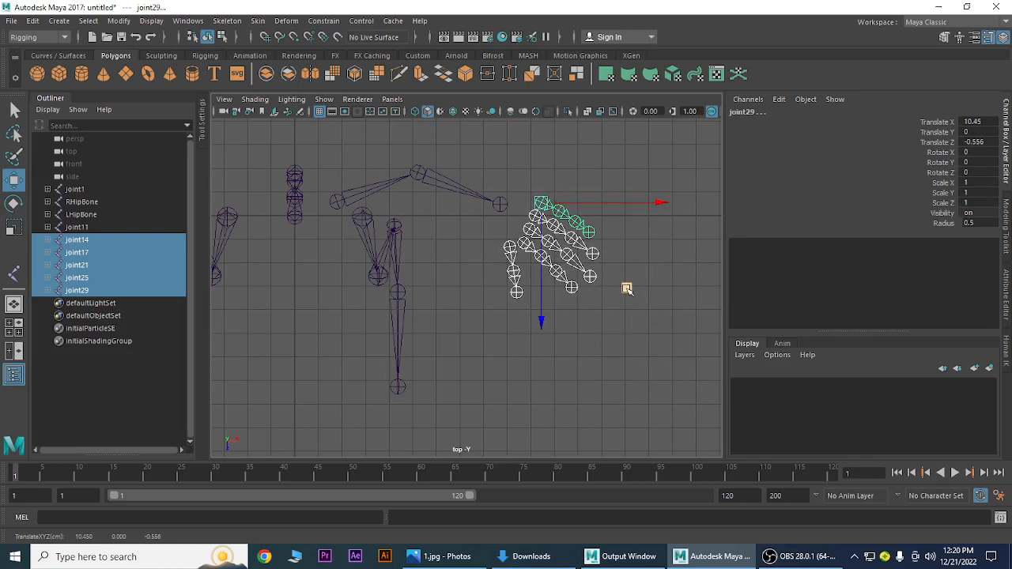
Try scaling the five finger chains up uniformly to about 1.49
key(r)
drag(543, 204, 585, 213)
key(ctrl+z)
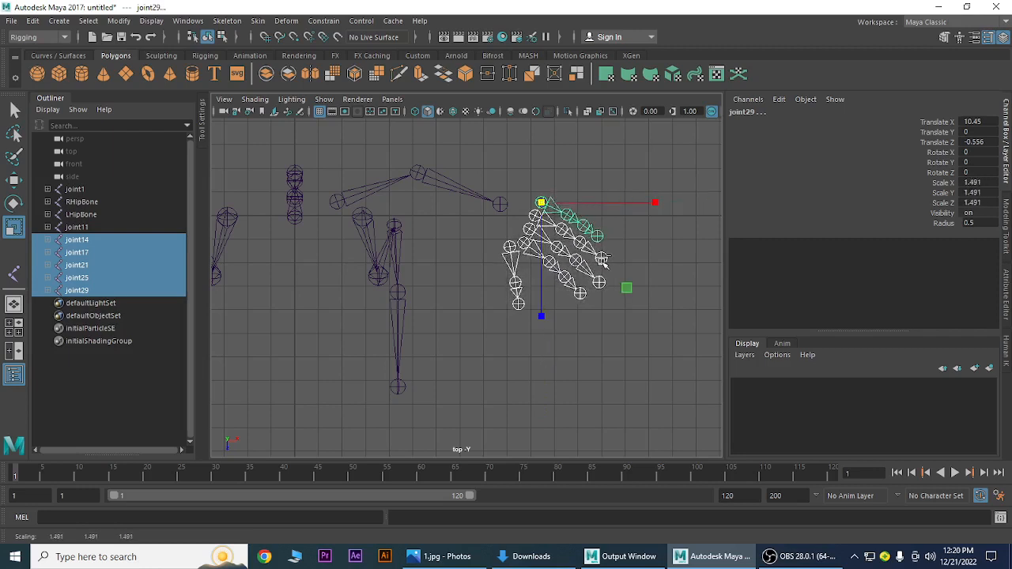
click(653, 297)
click(510, 248)
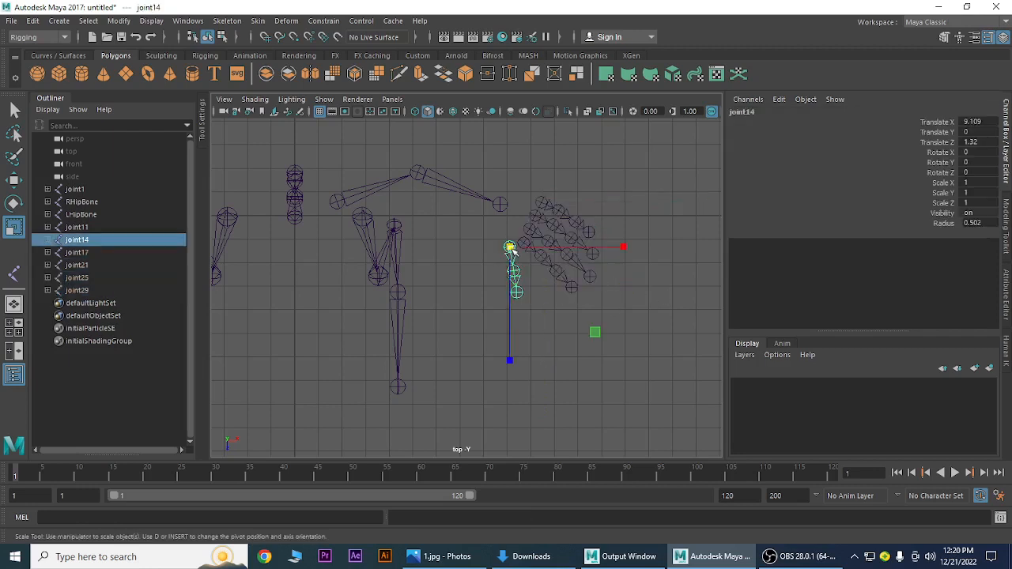
key(Down)
key(Down)
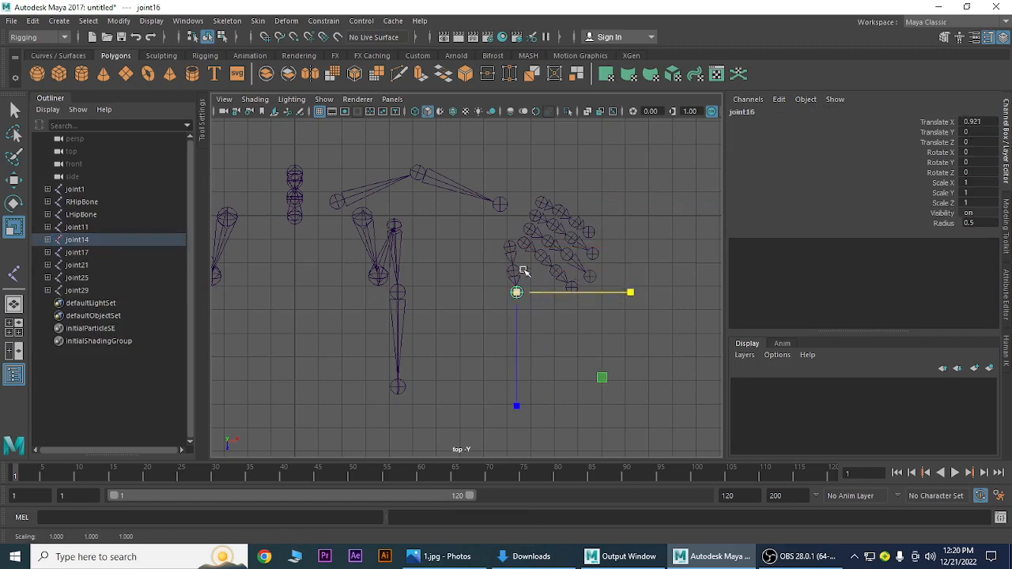
click(614, 221)
Reselect the root joints of all five finger chains and try enlarging them uniformly to about 1.28
click(510, 248)
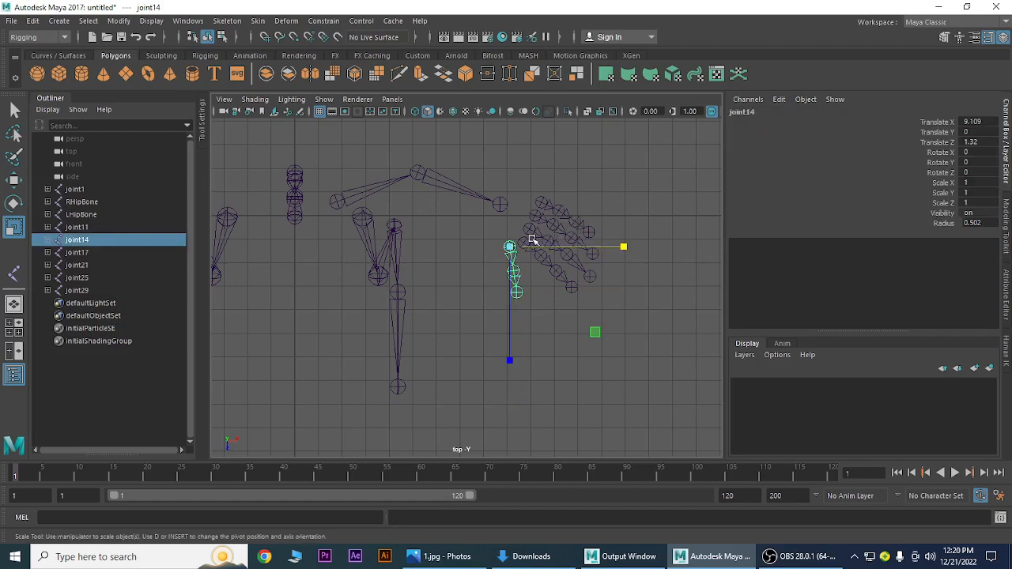
key(q)
shift+click(526, 243)
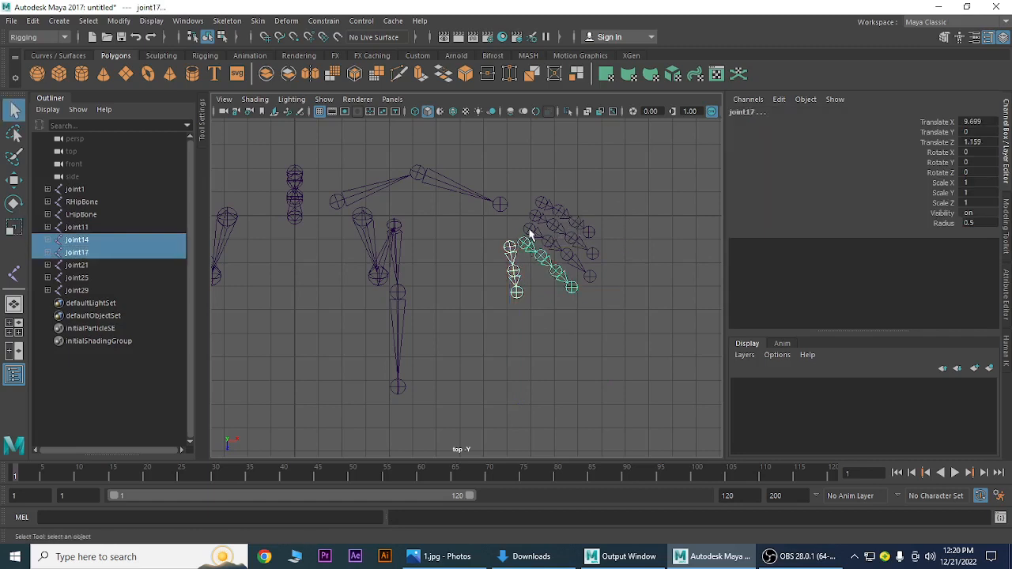
shift+click(531, 234)
shift+click(536, 222)
shift+click(541, 207)
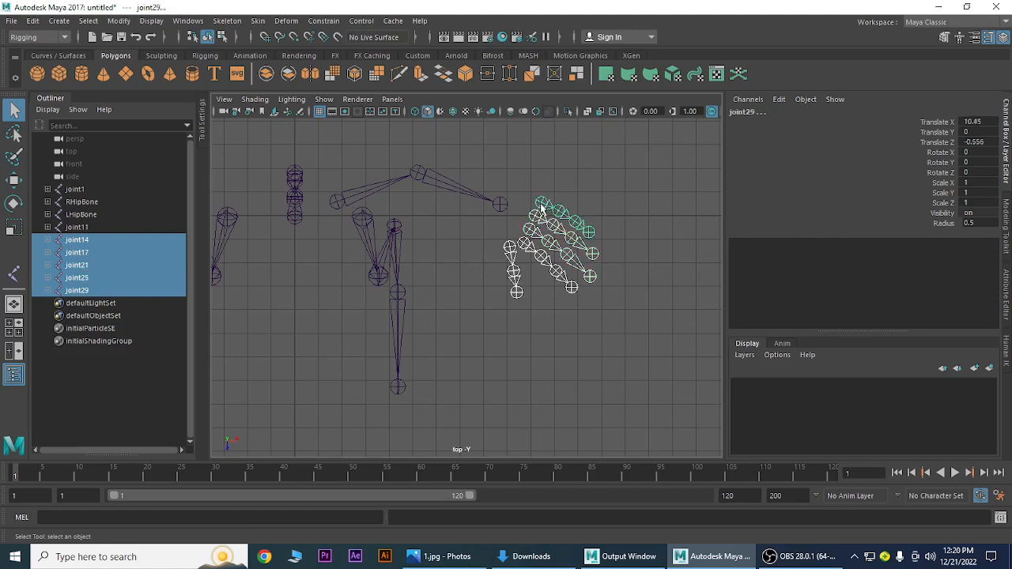
key(Up)
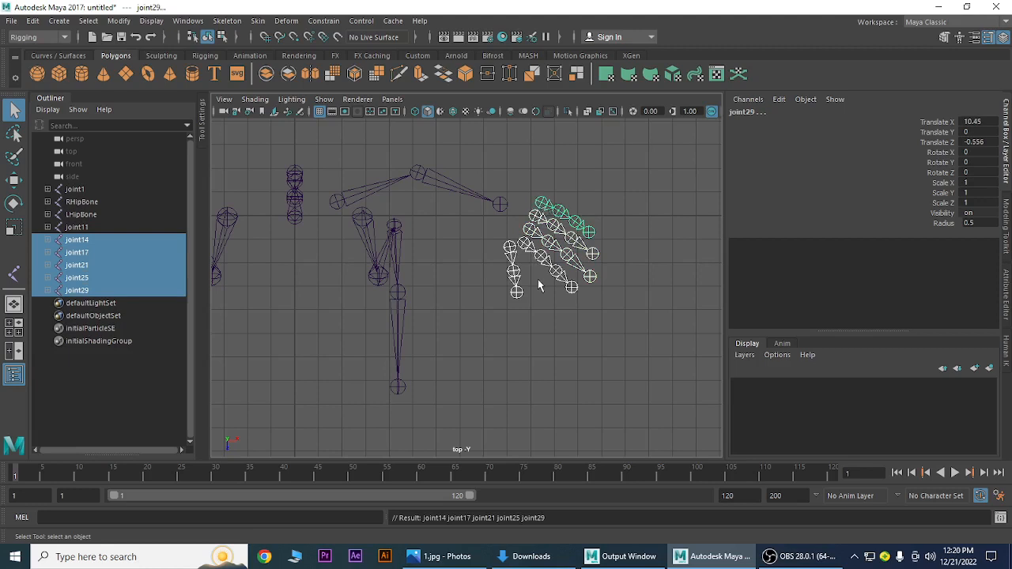
key(r)
drag(548, 210, 566, 207)
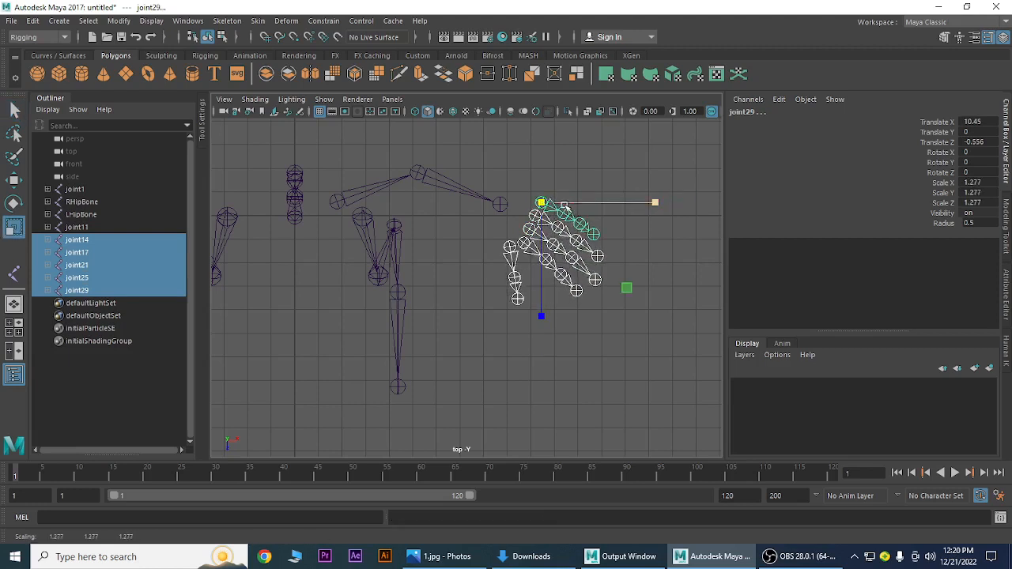
click(639, 339)
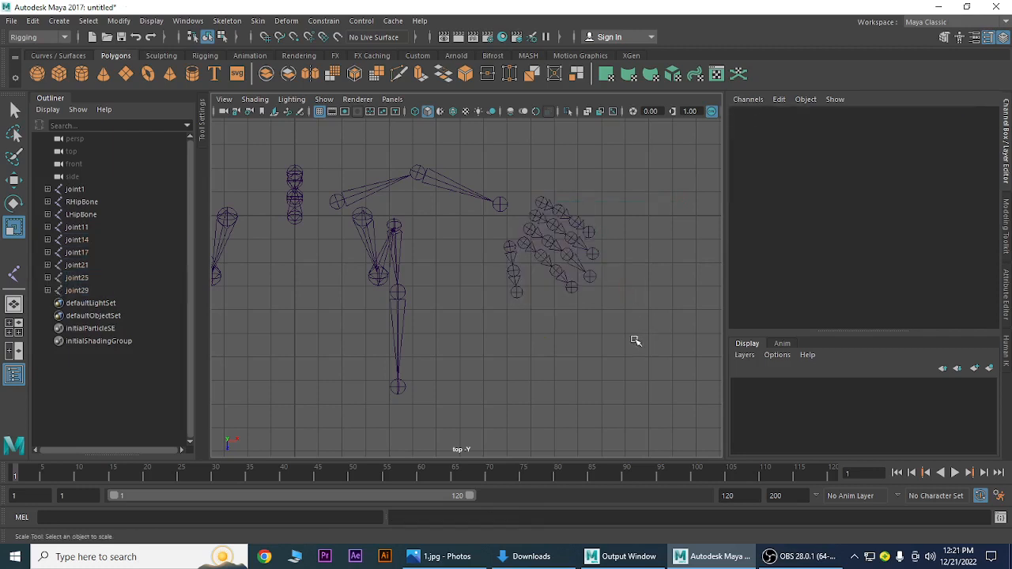
click(510, 247)
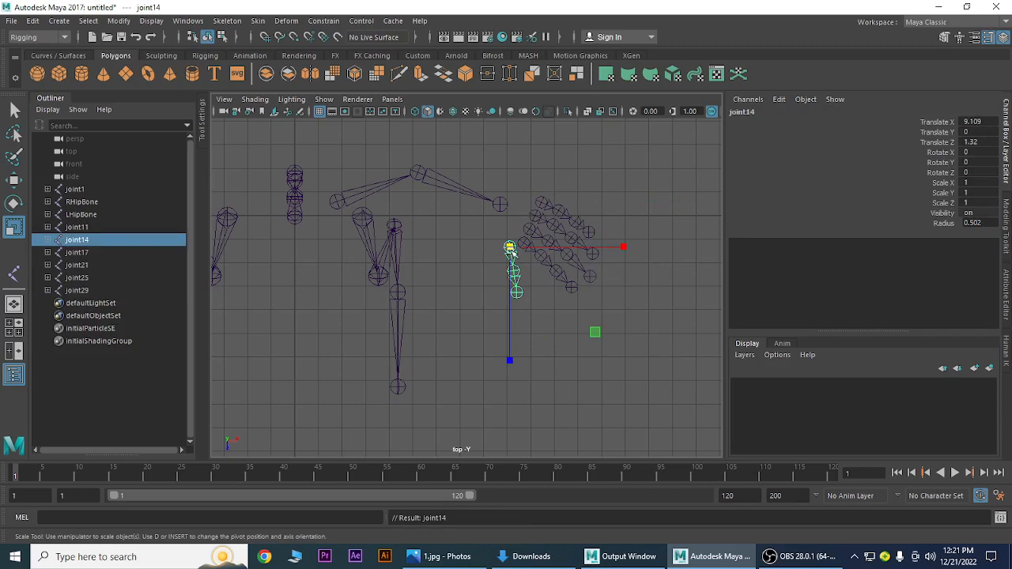
click(527, 334)
click(509, 250)
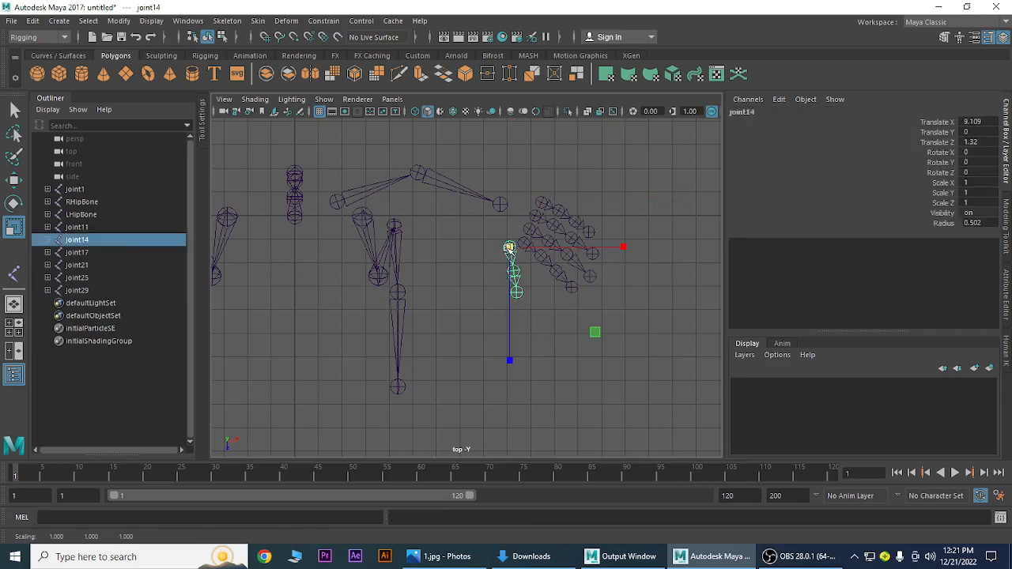
key(Down)
key(Up)
key(Up)
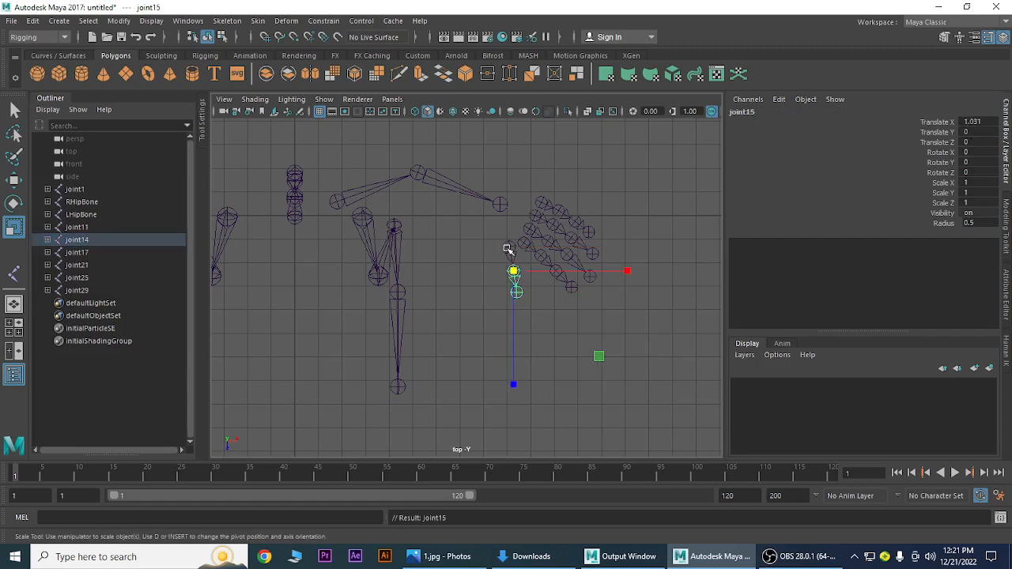
click(561, 337)
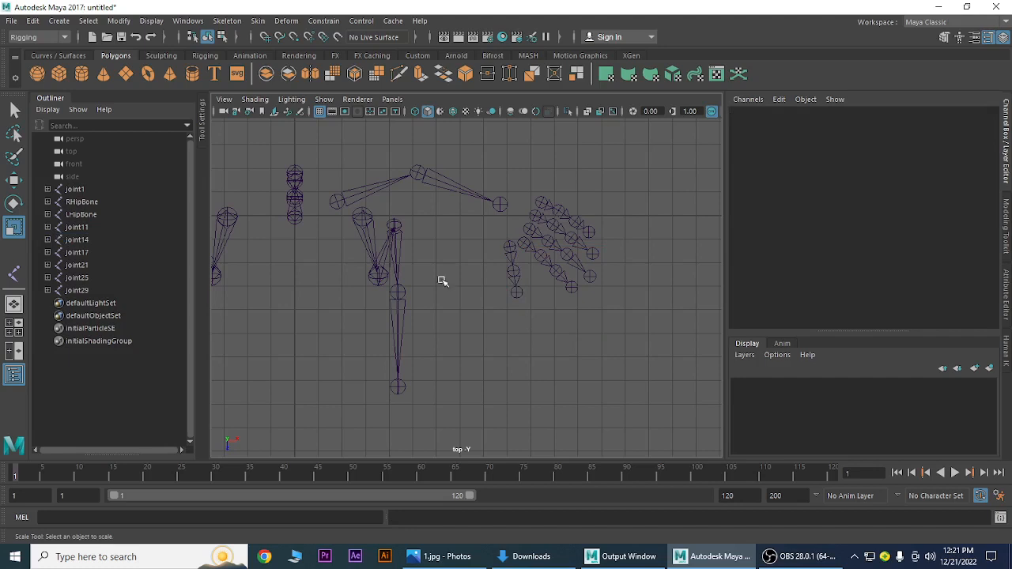
click(337, 201)
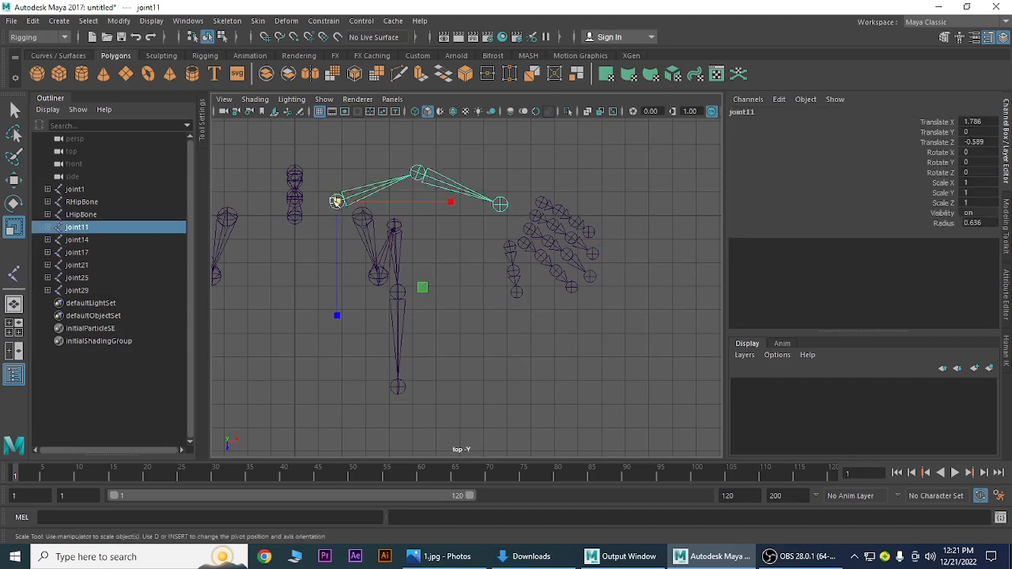
shift+click(512, 246)
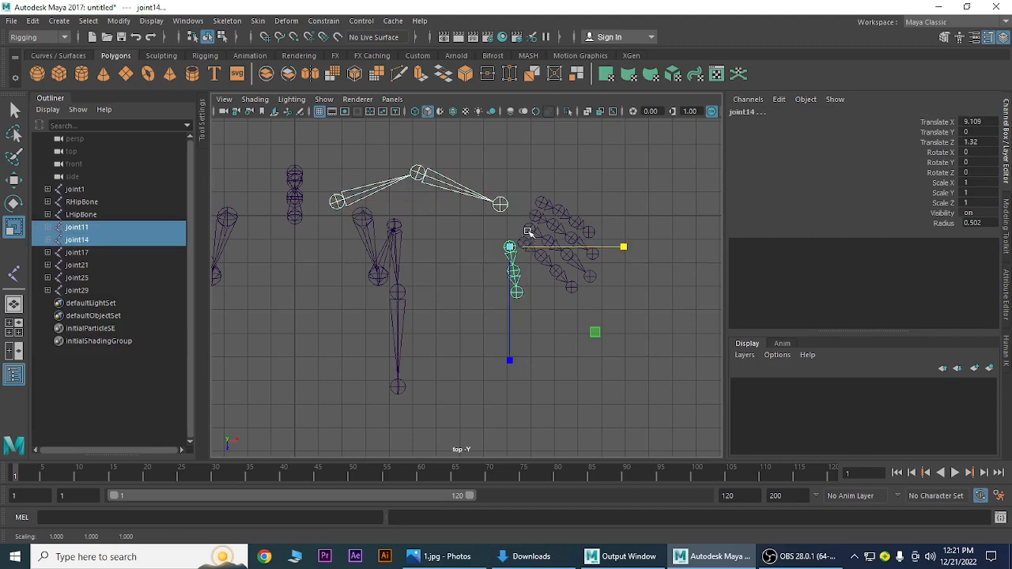
click(612, 177)
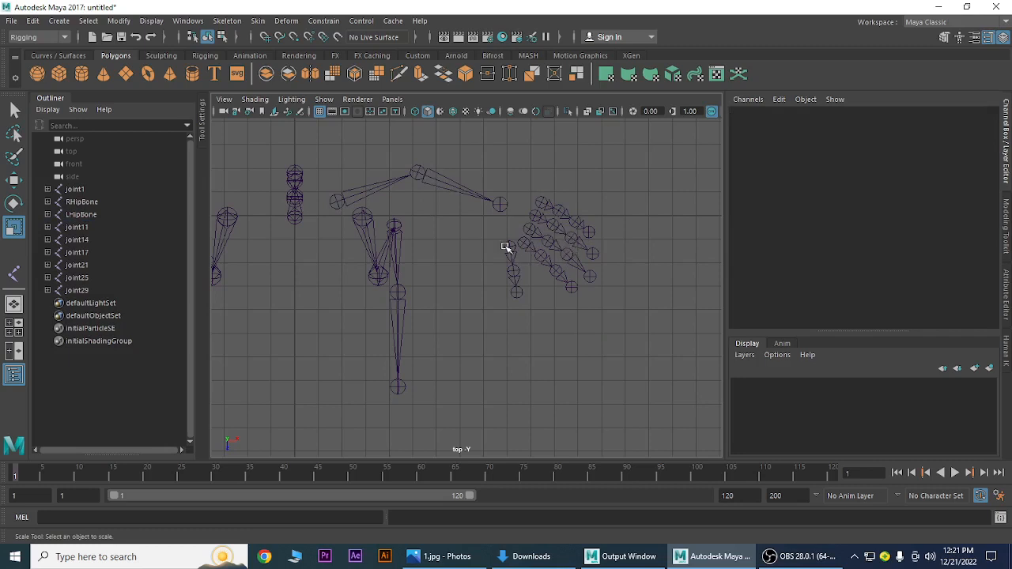
Parent the root joints of all five finger chains to the end joint of the right arm chain
click(509, 246)
key(q)
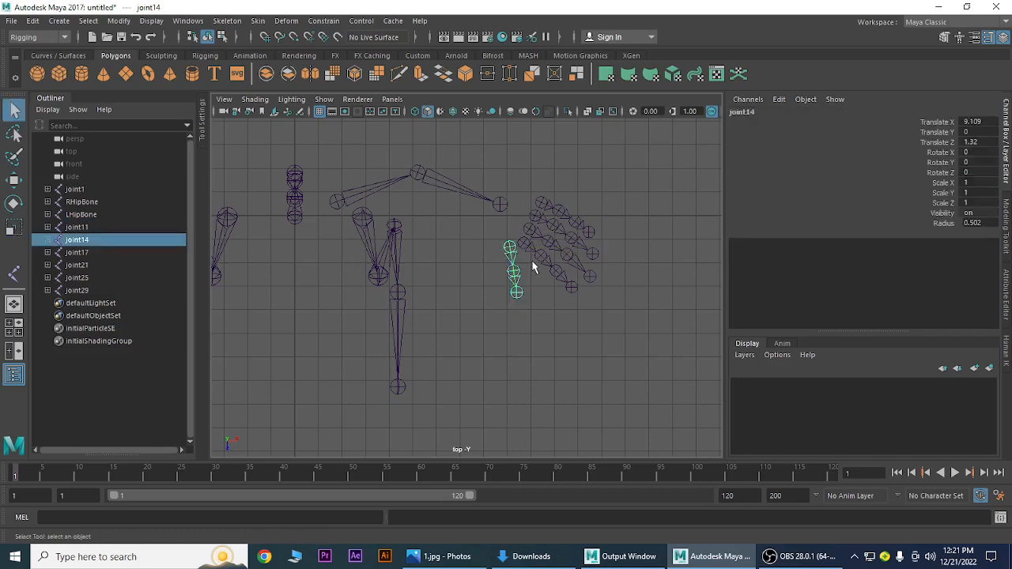
shift+click(531, 228)
shift+click(533, 216)
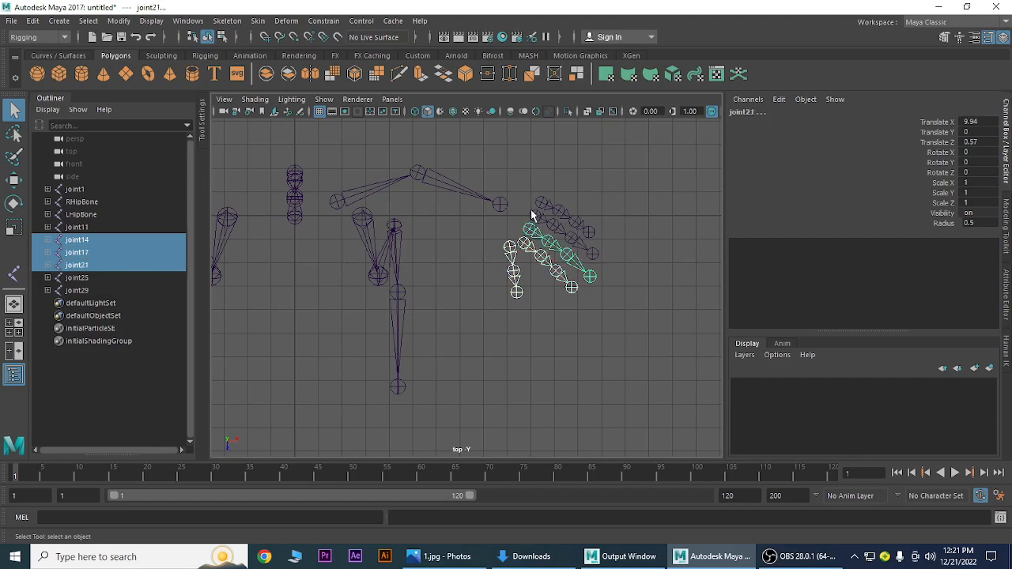
shift+click(528, 210)
shift+click(525, 206)
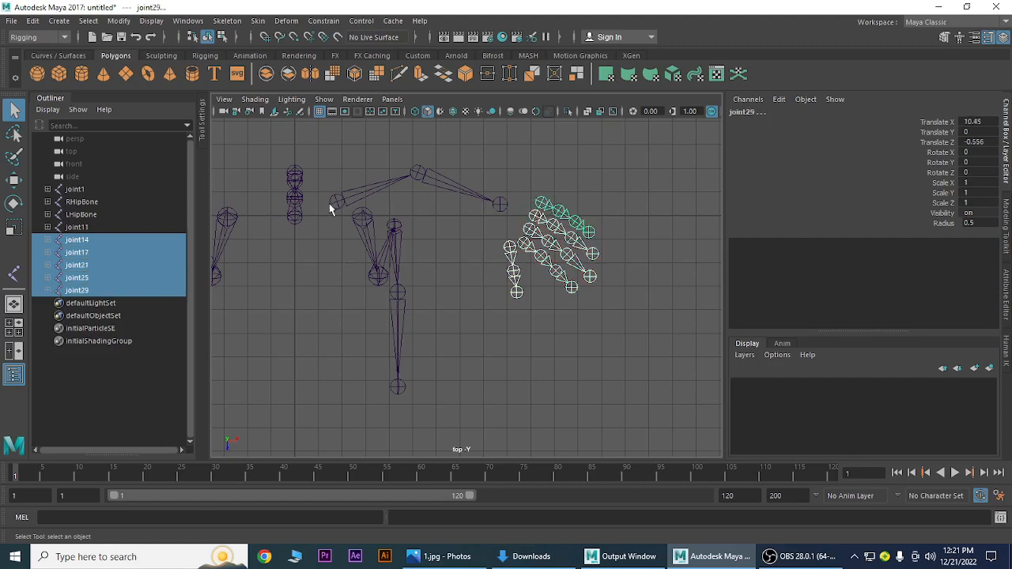
shift+click(500, 206)
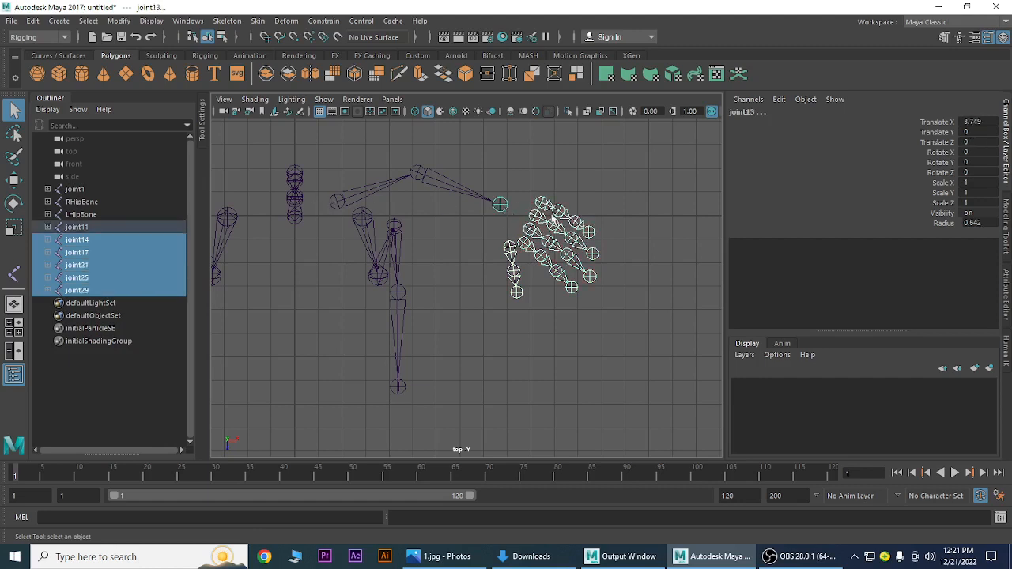
key(p)
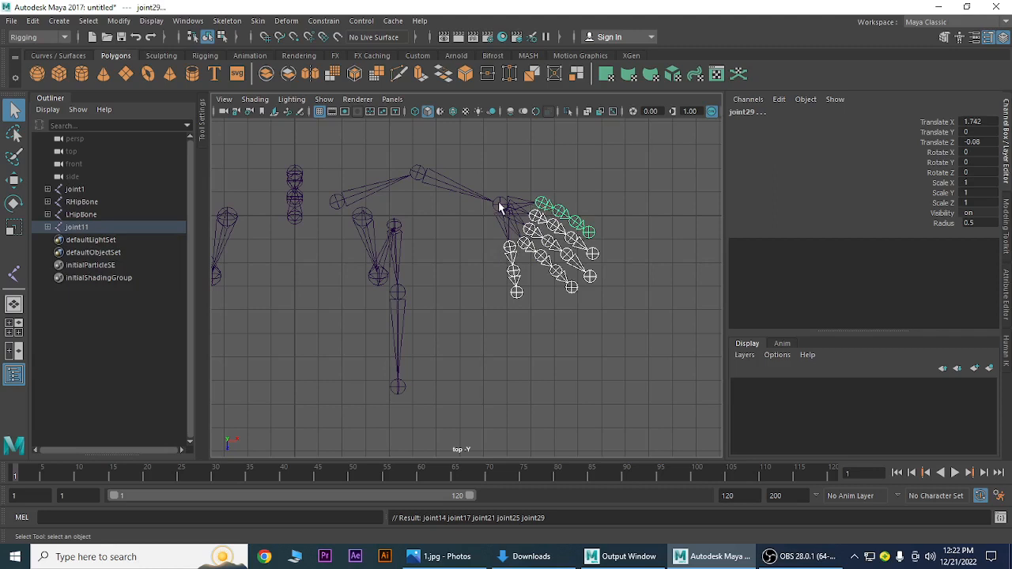
Select the right arm chain by its root joint and move it to shoulder height, about Y 11.436, and outward to X 2.762
click(626, 332)
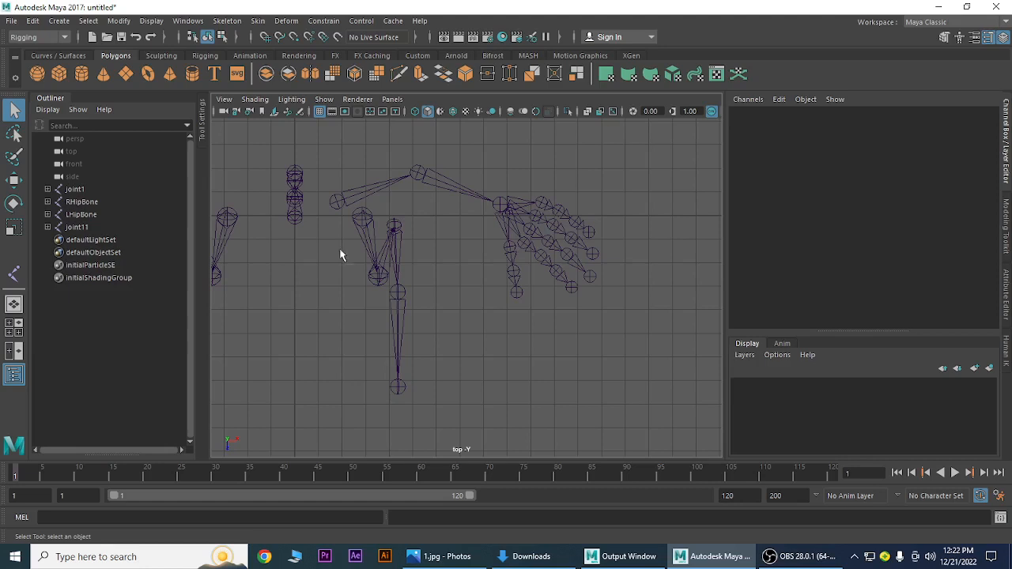
click(336, 204)
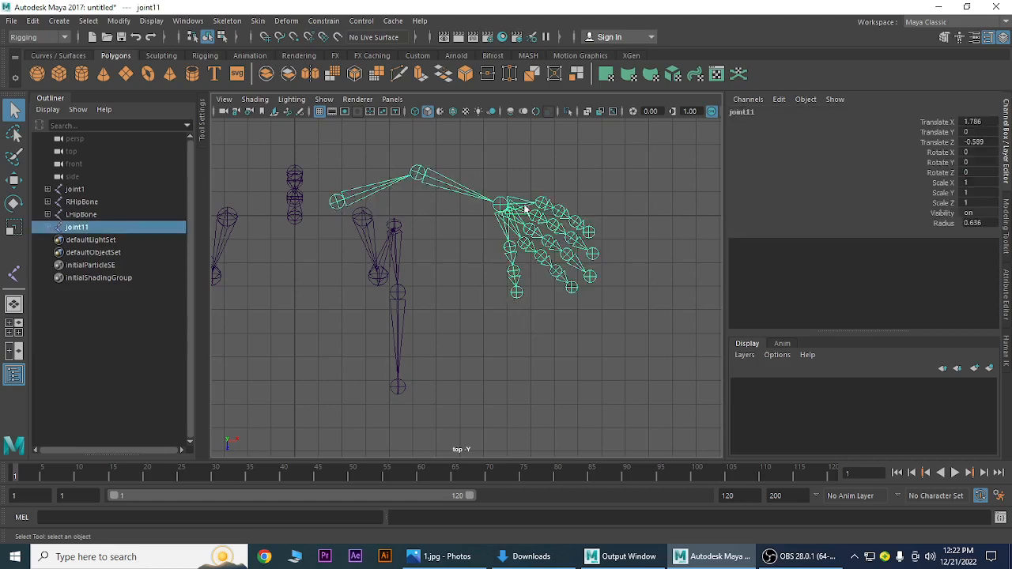
key(space)
drag(572, 315, 575, 284)
alt+drag(508, 359, 480, 350)
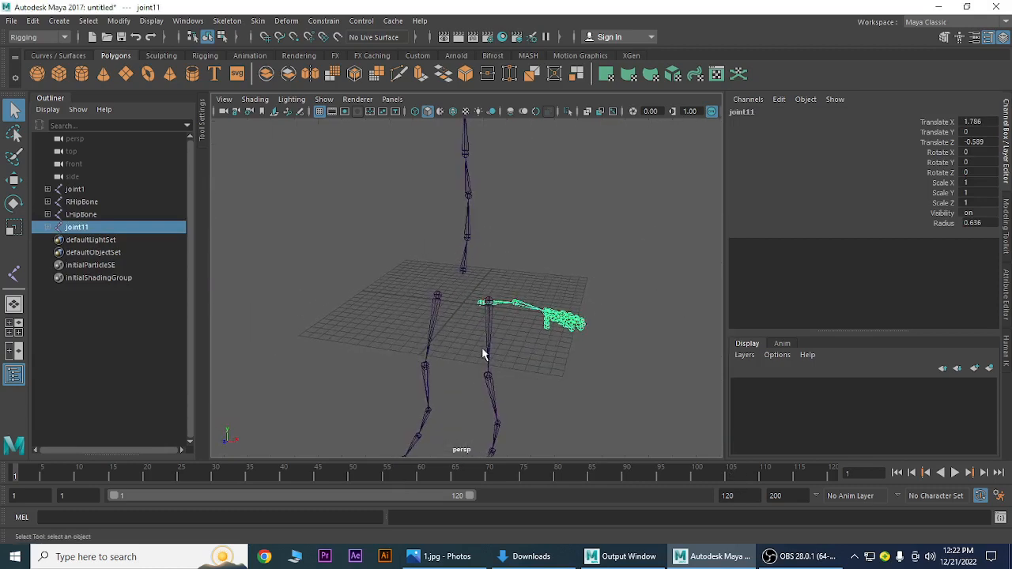
key(w)
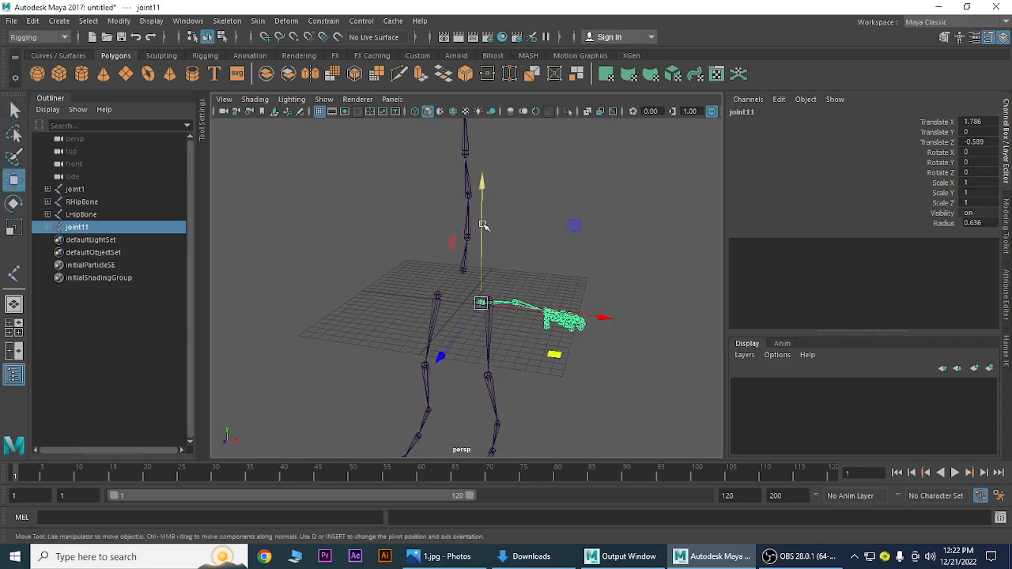
drag(484, 225, 576, 381)
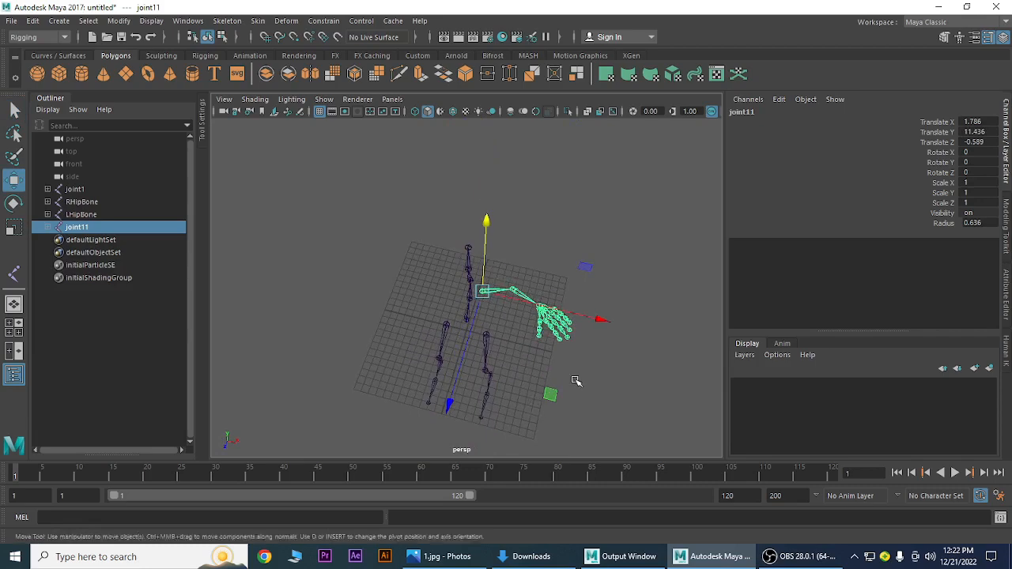
drag(601, 322, 607, 324)
alt+drag(501, 387, 399, 392)
alt+drag(474, 356, 536, 375)
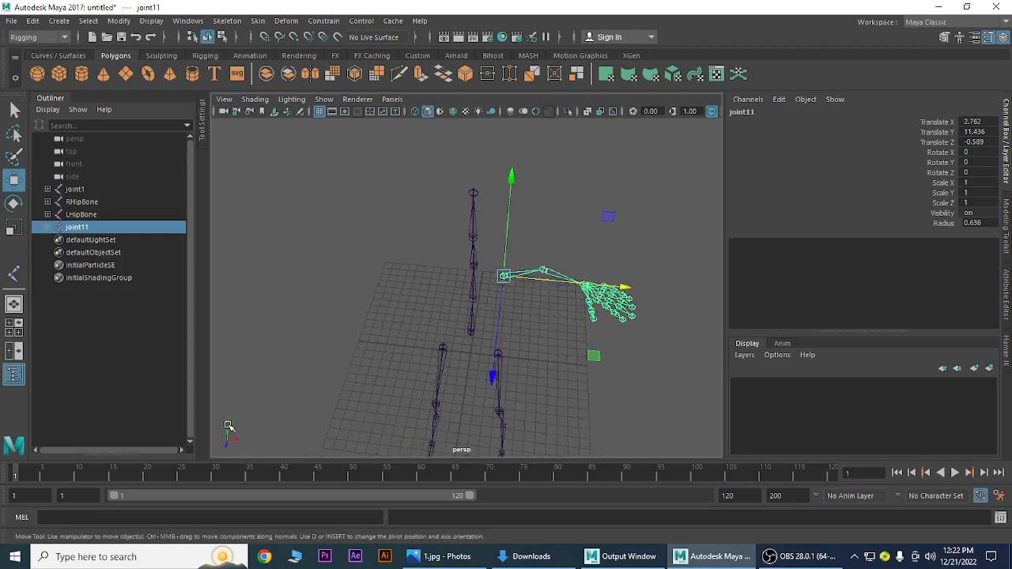
Mirror the right arm chain with its fingers across the body to create the left arm
alt+drag(616, 379, 613, 377)
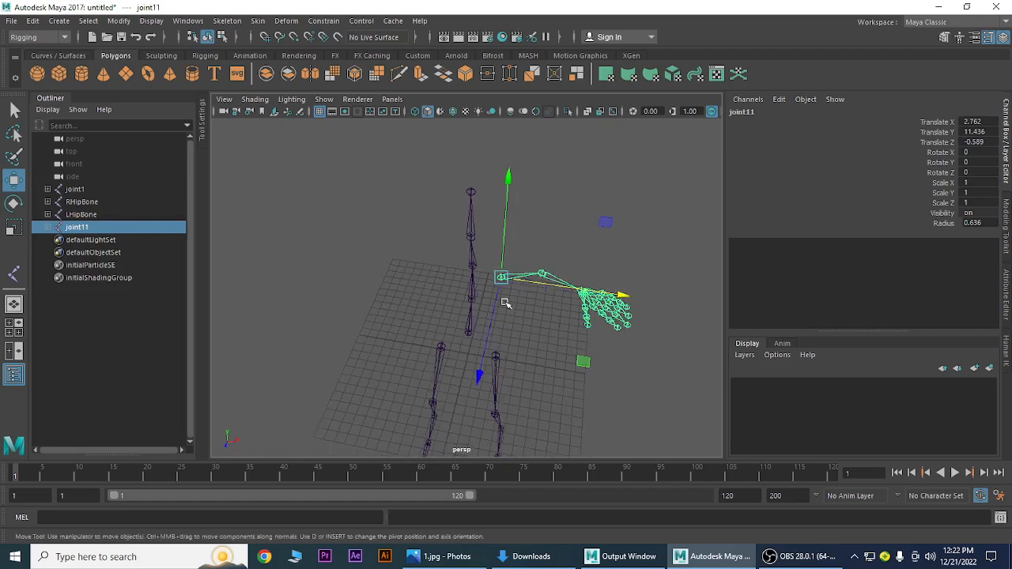
click(221, 23)
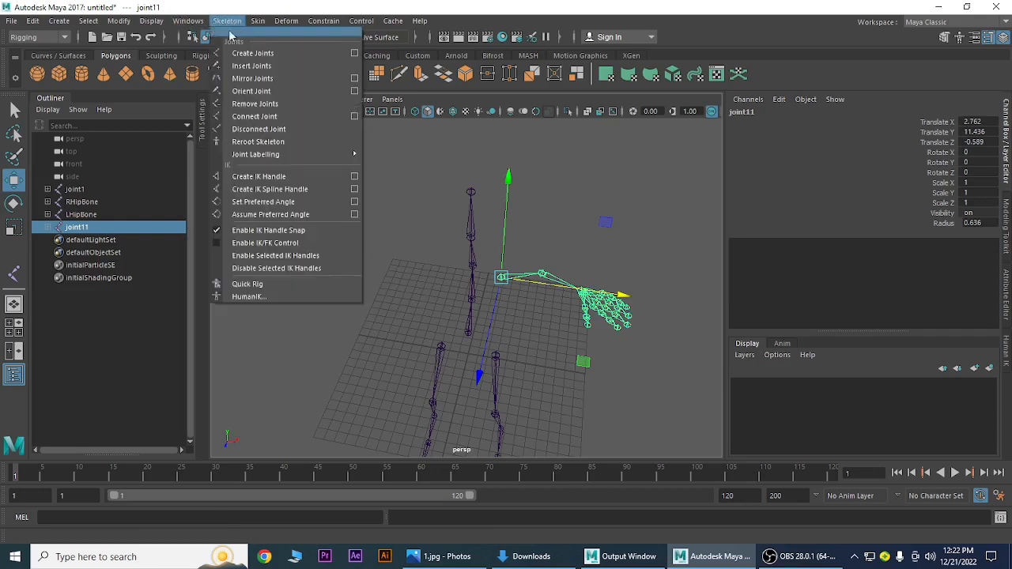
click(260, 81)
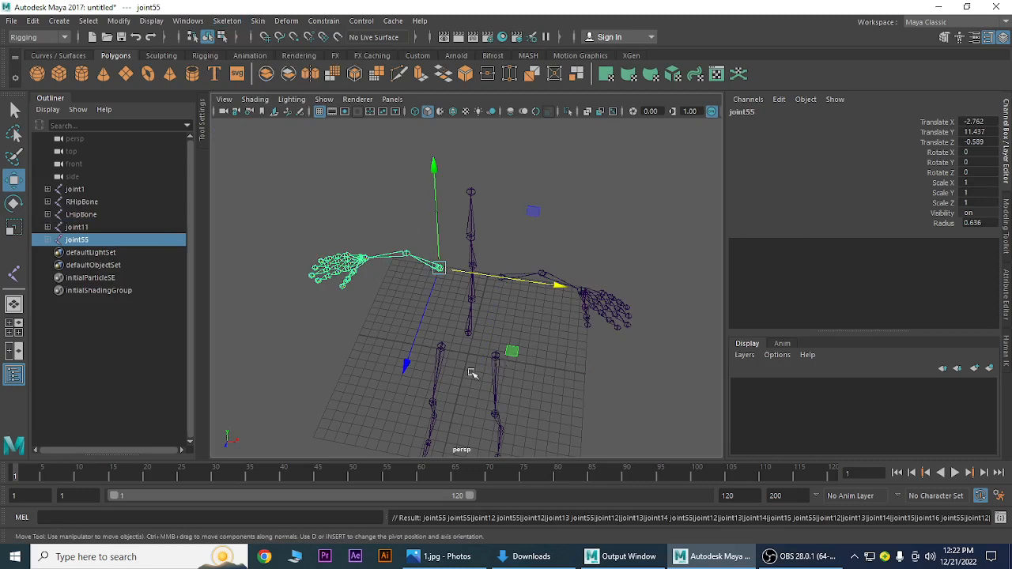
click(604, 190)
Parent the root joints of both arm chains to the third spine joint, joint3
alt+drag(493, 350, 522, 348)
alt+right_drag(465, 328, 566, 364)
click(437, 266)
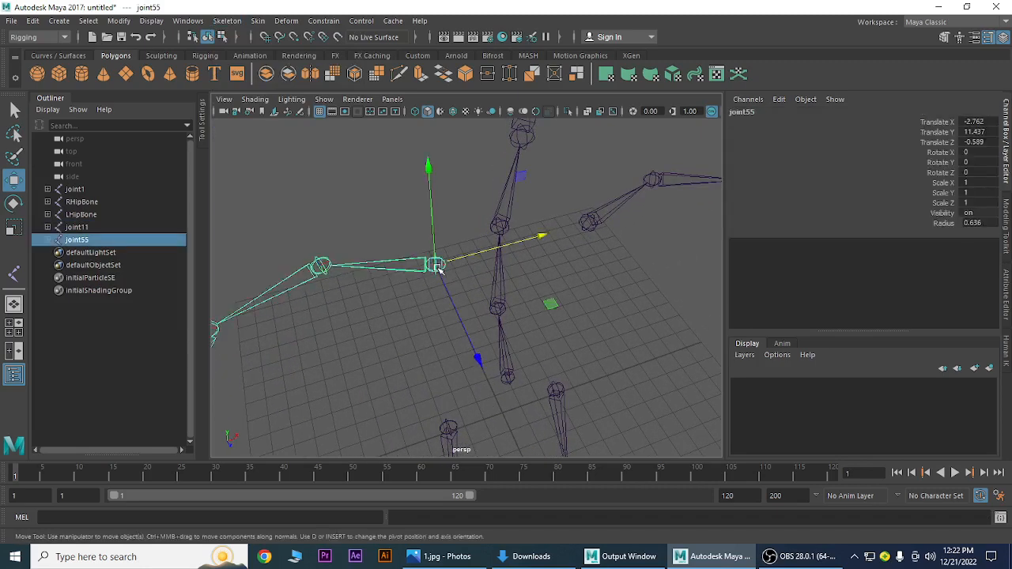
shift+click(590, 223)
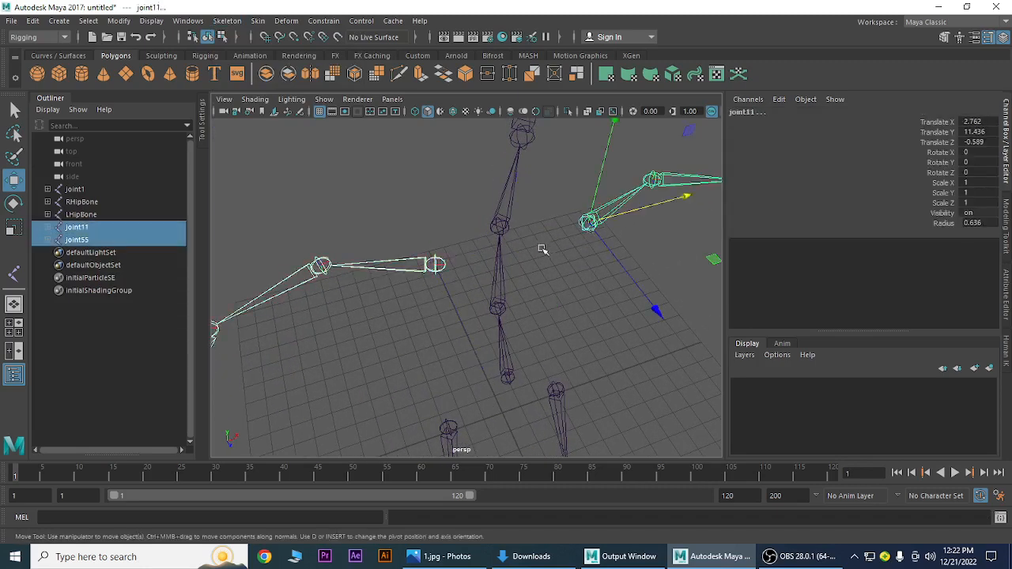
shift+click(499, 228)
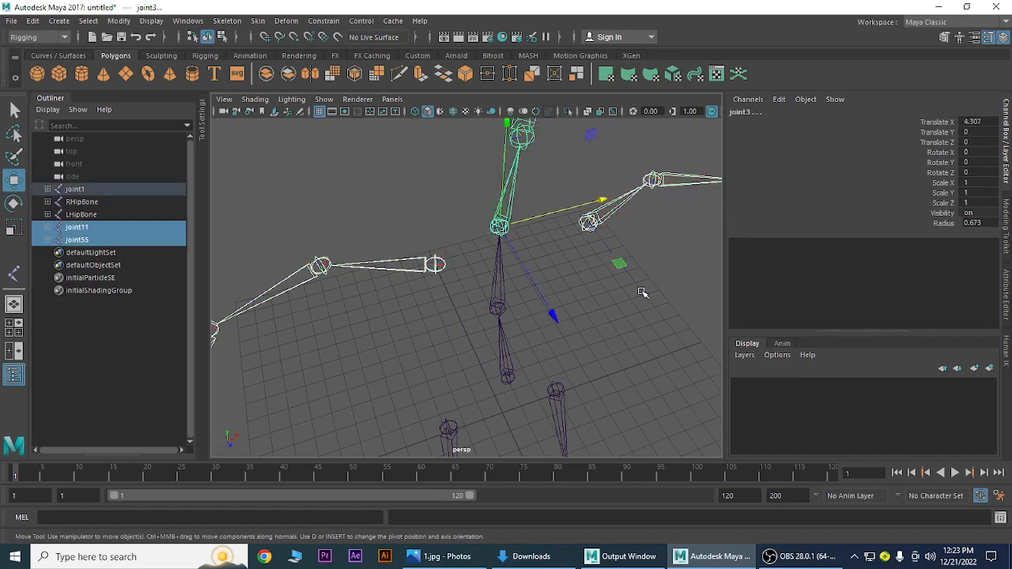
key(p)
click(606, 303)
Parent LHipBone and RHipBone to the spine's root joint, joint1
alt+drag(610, 338, 553, 361)
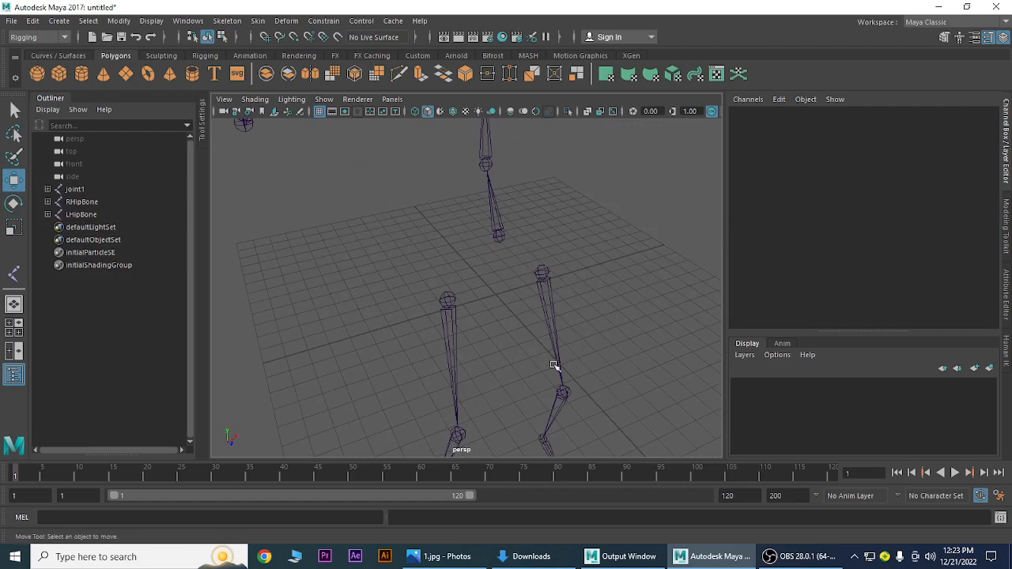
click(447, 301)
key(q)
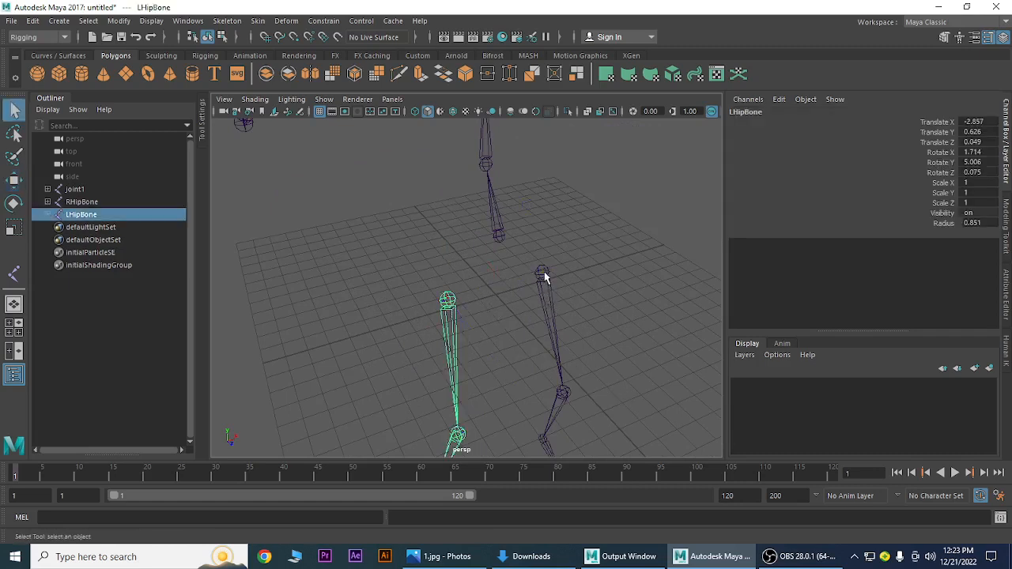
shift+click(543, 276)
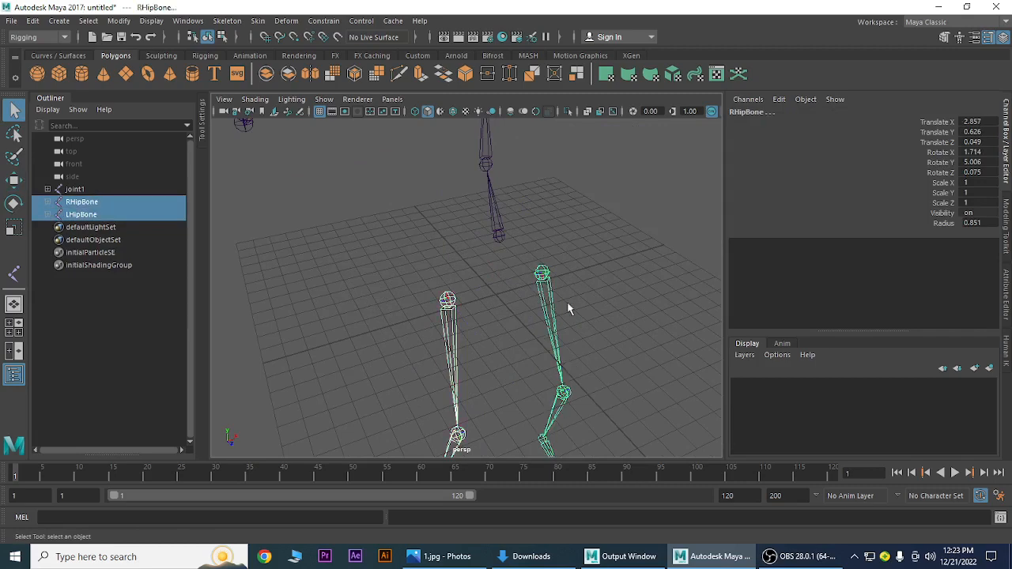
shift+click(501, 242)
alt+drag(509, 242, 528, 310)
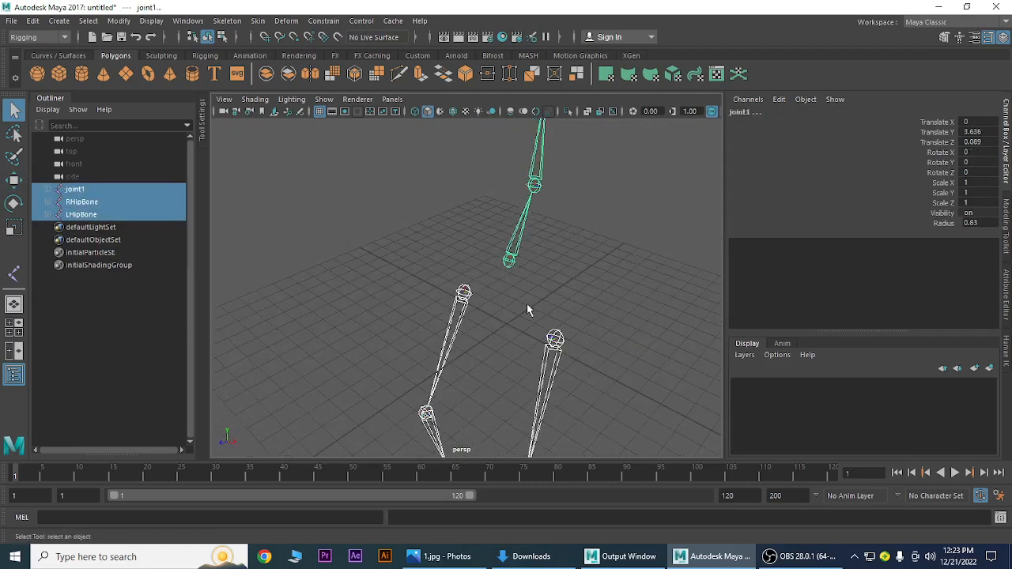
key(p)
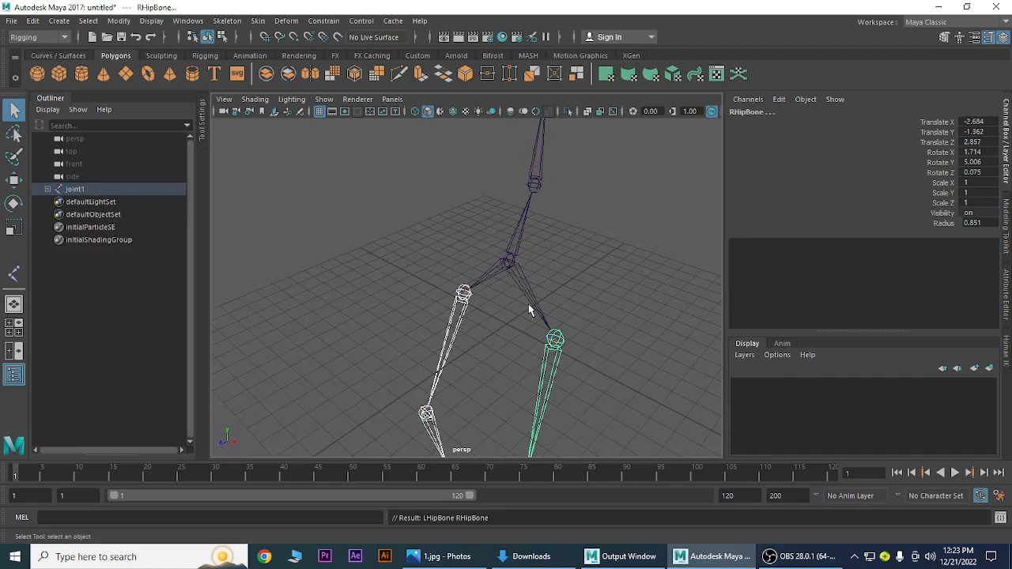
click(574, 284)
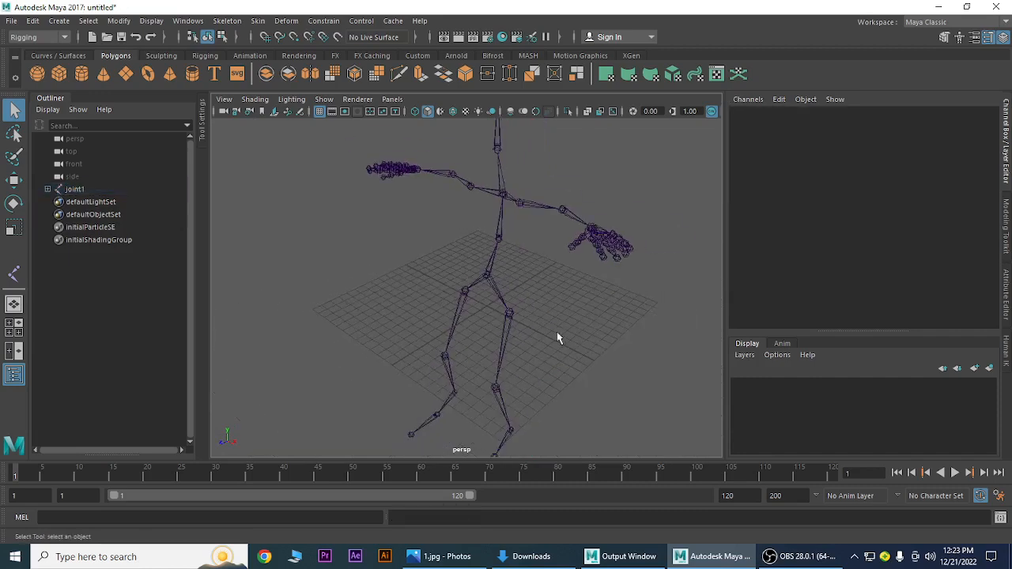
Create an IK handle on the right leg, picking the RAnkle joint first and RHipBone second
mouse_move(557, 337)
alt+mouse_down()
mouse_move(477, 337)
mouse_move(560, 386)
mouse_move(561, 317)
mouse_move(577, 333)
mouse_move(526, 302)
mouse_move(544, 331)
alt+mouse_up()
click(477, 287)
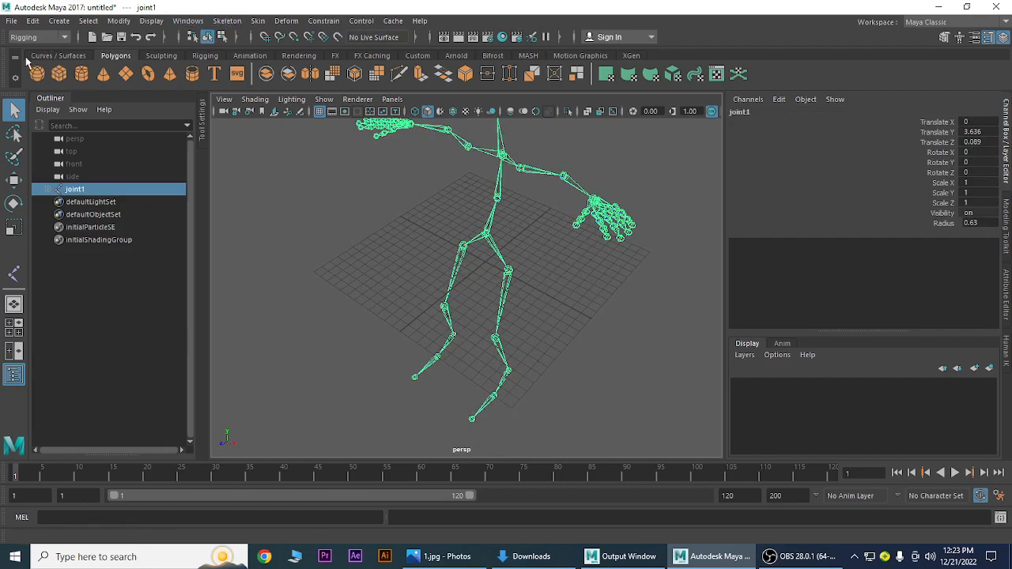
click(227, 20)
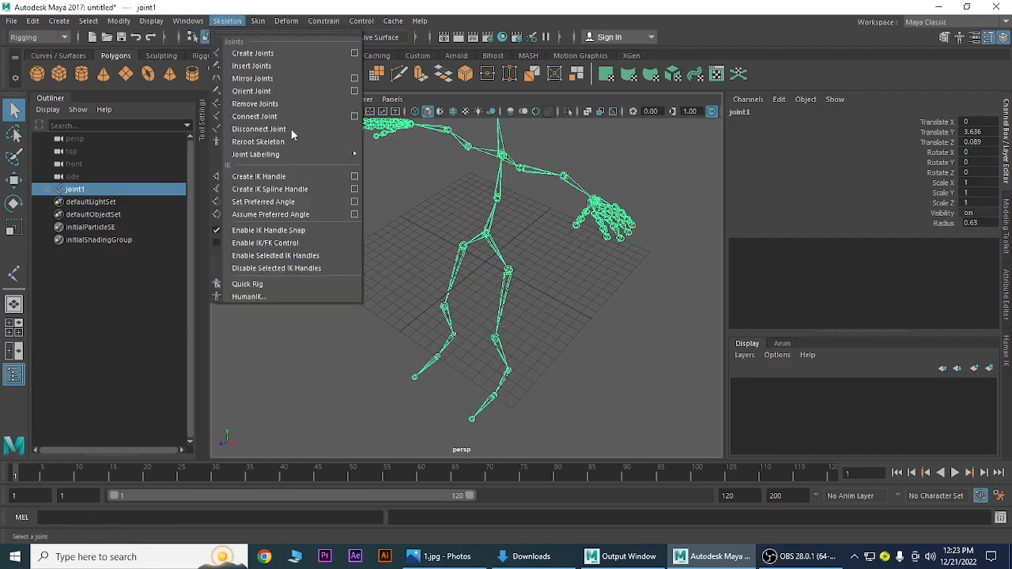
click(258, 176)
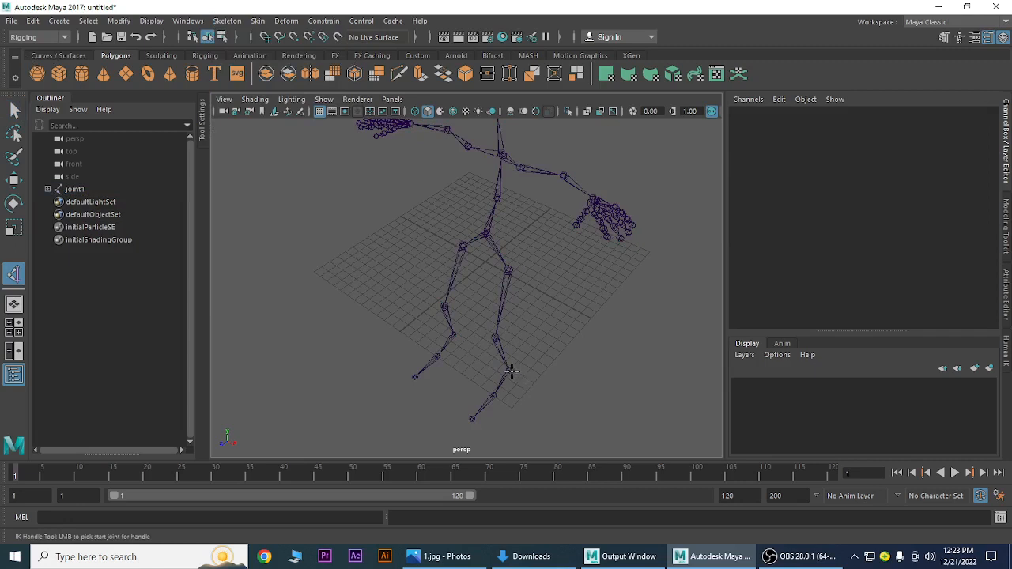
alt+right_drag(510, 372, 593, 425)
alt+middle_drag(566, 374, 514, 306)
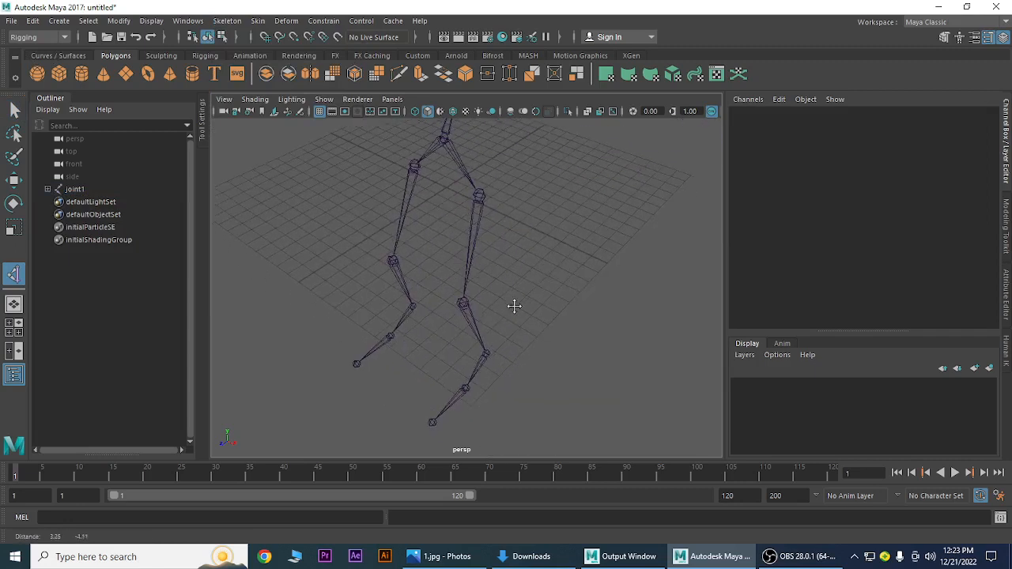
click(486, 354)
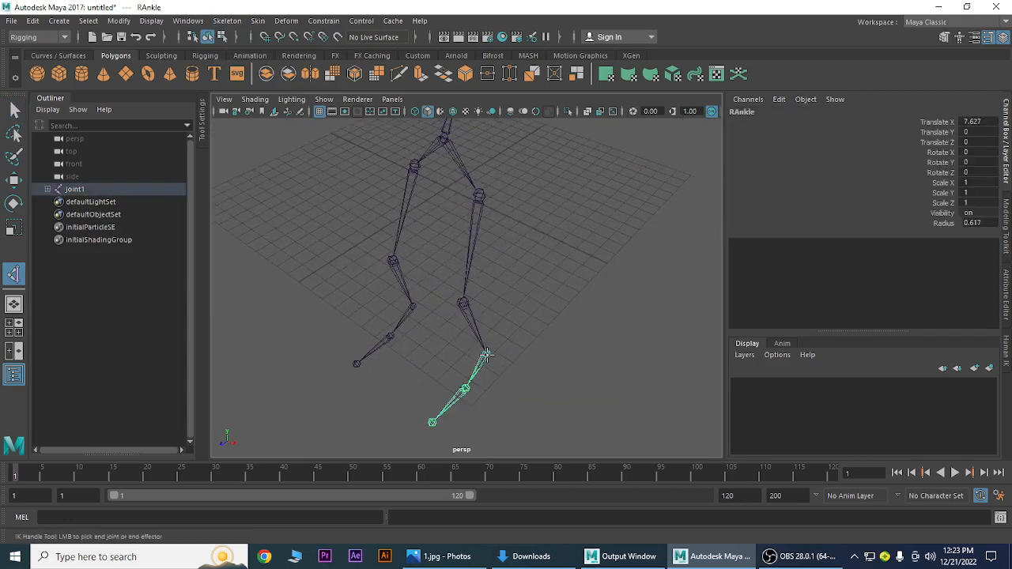
click(479, 196)
key(q)
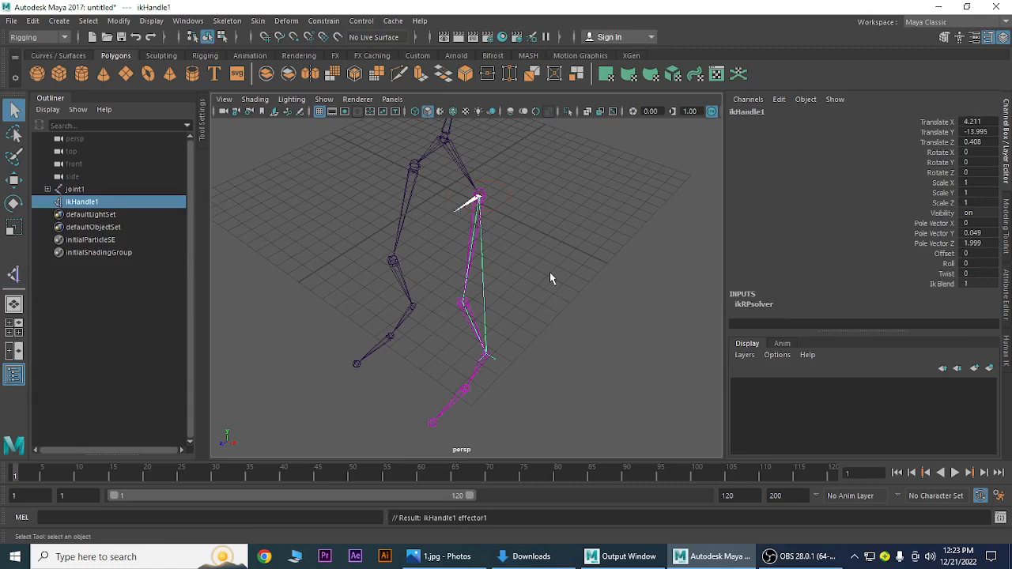
Try moving the right leg's IK handle upward and within its vertical plane to test the knee bend, undoing each move
key(w)
drag(492, 294, 499, 274)
key(ctrl+z)
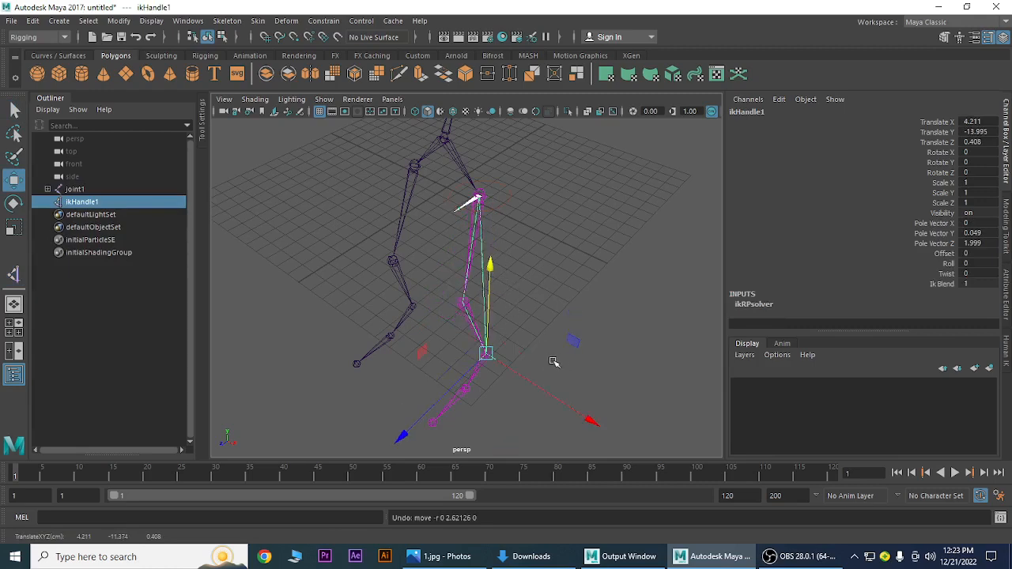
mouse_move(432, 353)
mouse_down()
mouse_move(372, 325)
mouse_move(350, 370)
mouse_move(372, 321)
mouse_move(443, 278)
mouse_move(504, 278)
mouse_move(491, 269)
mouse_move(393, 334)
mouse_move(400, 301)
mouse_move(444, 284)
mouse_move(443, 301)
mouse_move(464, 311)
mouse_move(422, 353)
mouse_up()
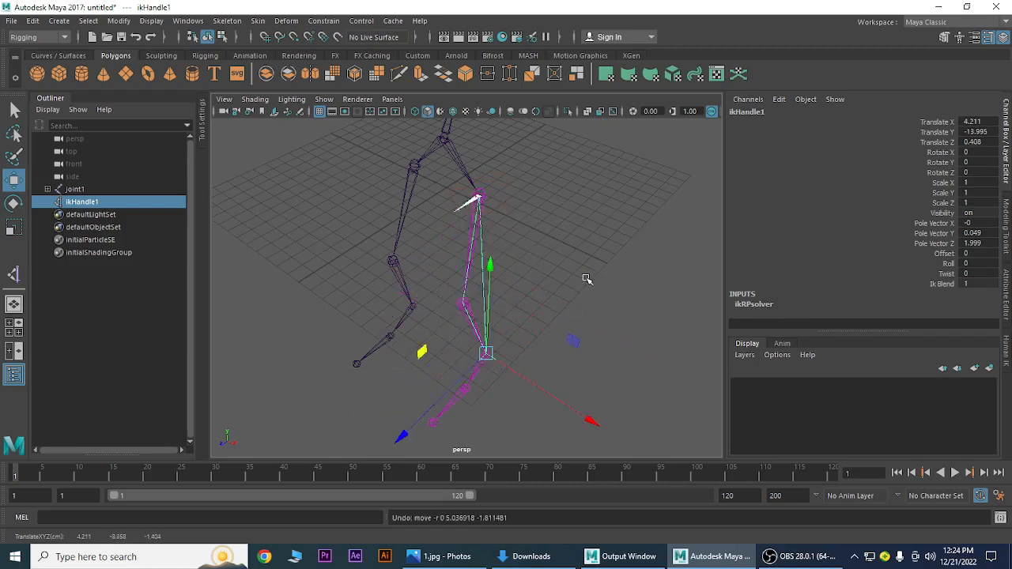
Examine the right leg's IK chain, knee and foot joints from the side and close up
click(583, 278)
alt+drag(583, 279, 463, 318)
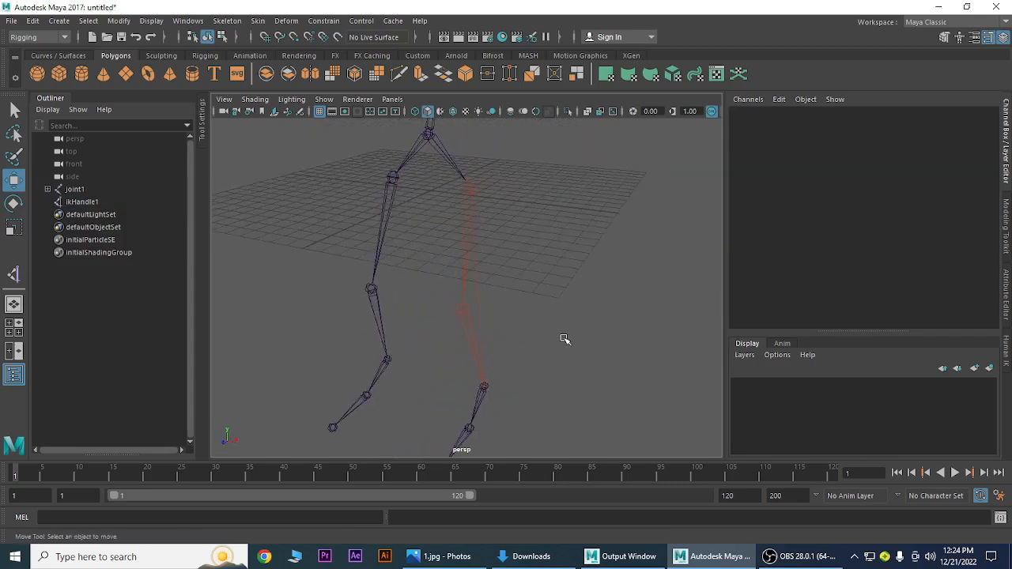
alt+drag(559, 336, 534, 292)
click(504, 285)
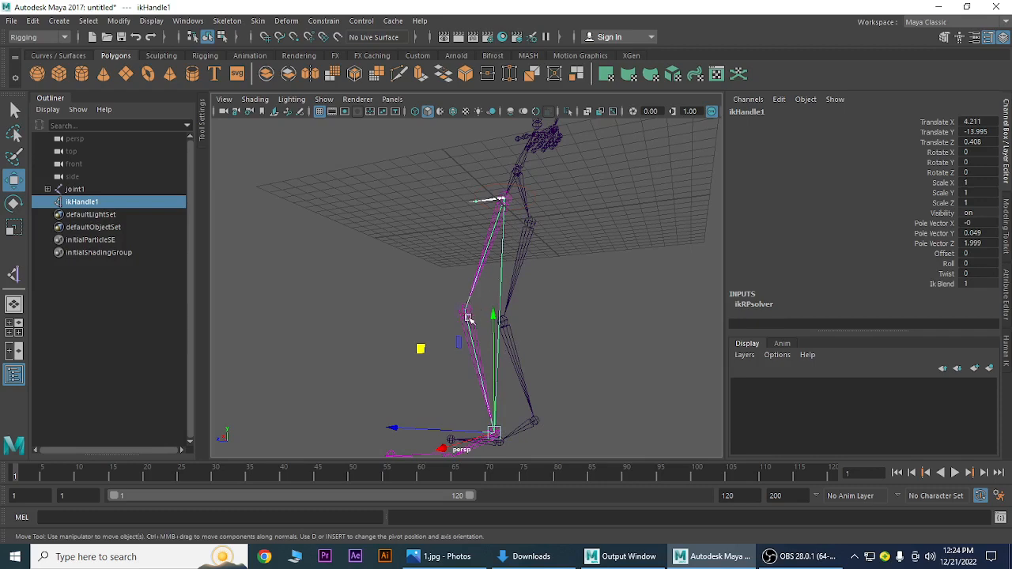
alt+right_drag(513, 376, 478, 359)
alt+middle_drag(488, 352, 505, 300)
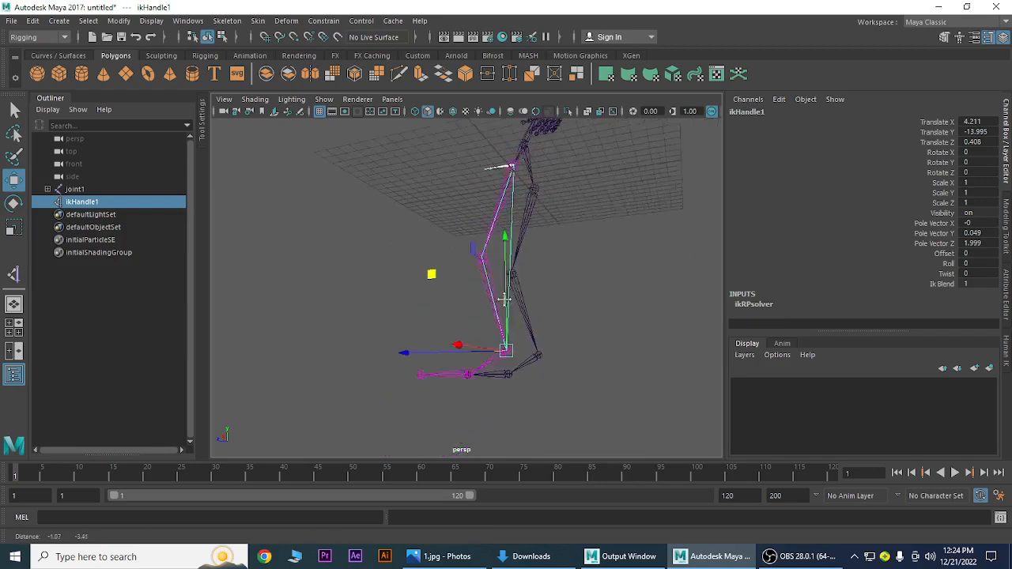
alt+drag(505, 300, 567, 333)
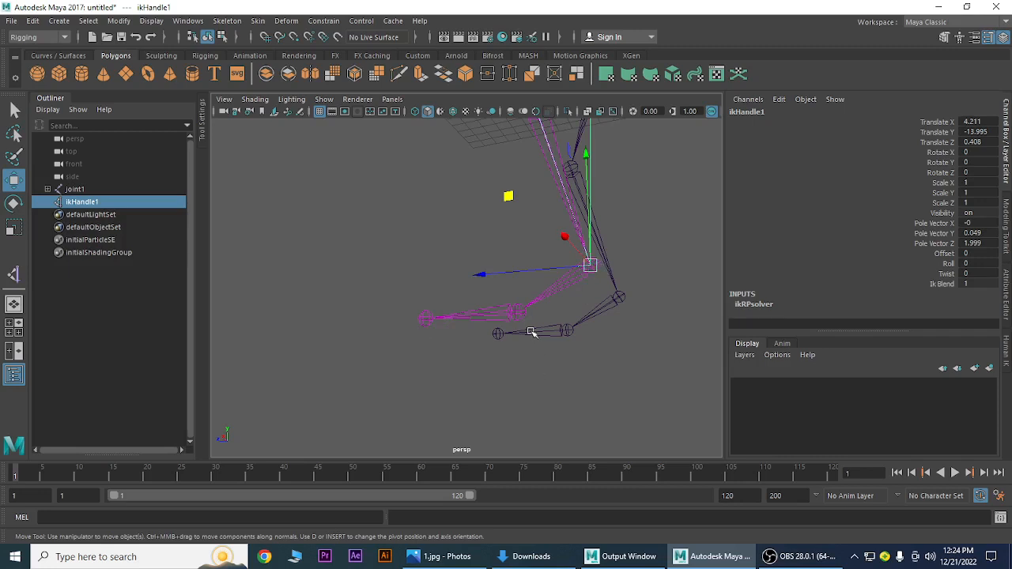
alt+drag(533, 335, 483, 335)
Create an IK handle on the left leg, picking the LAnkle joint first and LHipBone second
click(389, 301)
key(y)
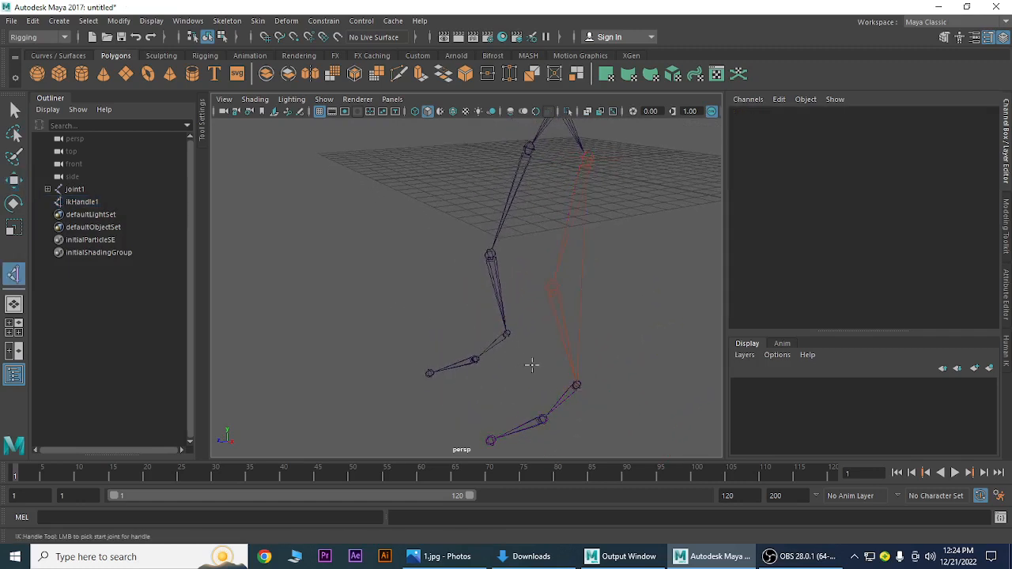
alt+drag(531, 364, 487, 385)
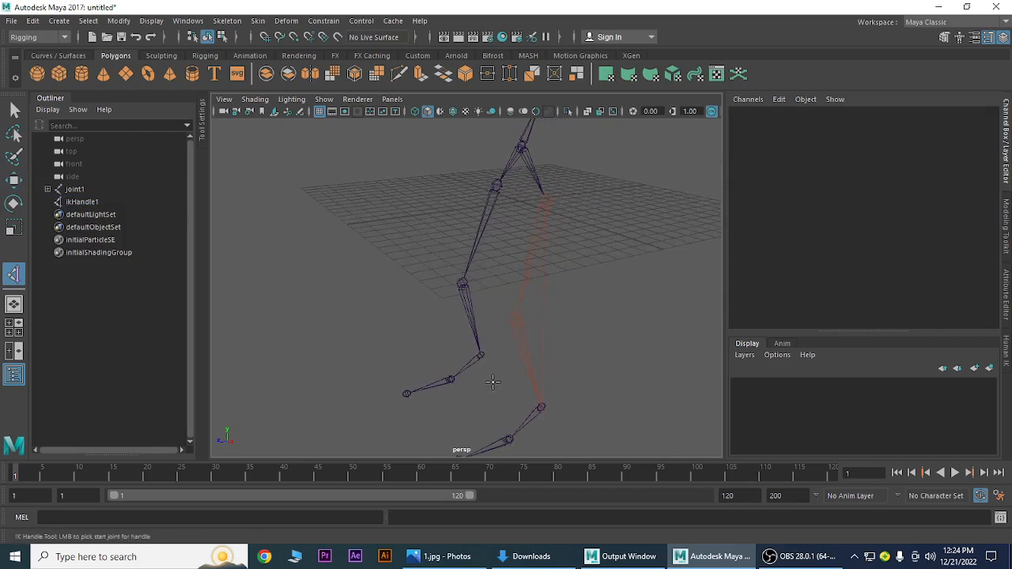
click(482, 355)
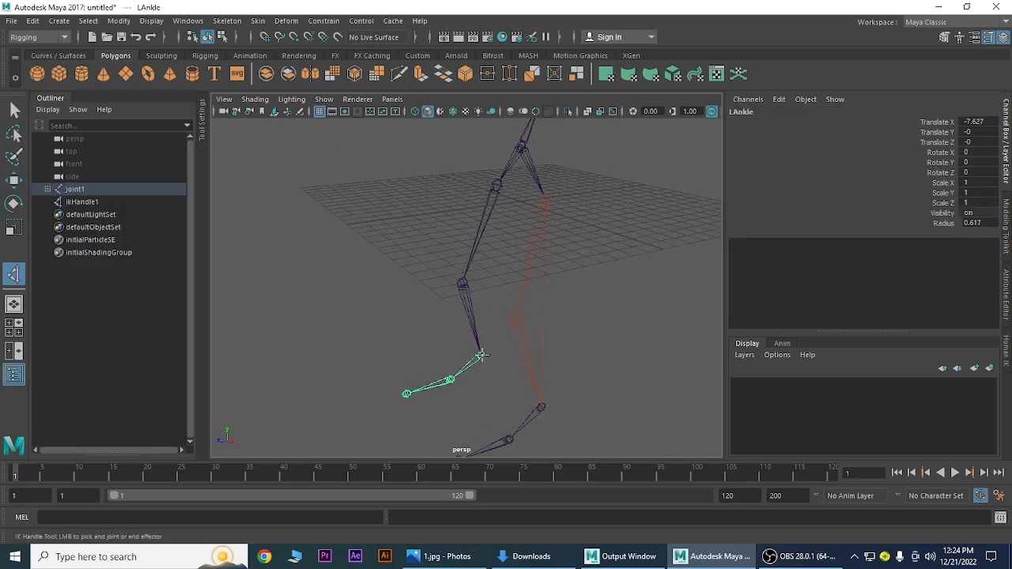
click(497, 185)
Try moving the left leg's IK handle upward and backward within its vertical plane to test the knee bend
key(w)
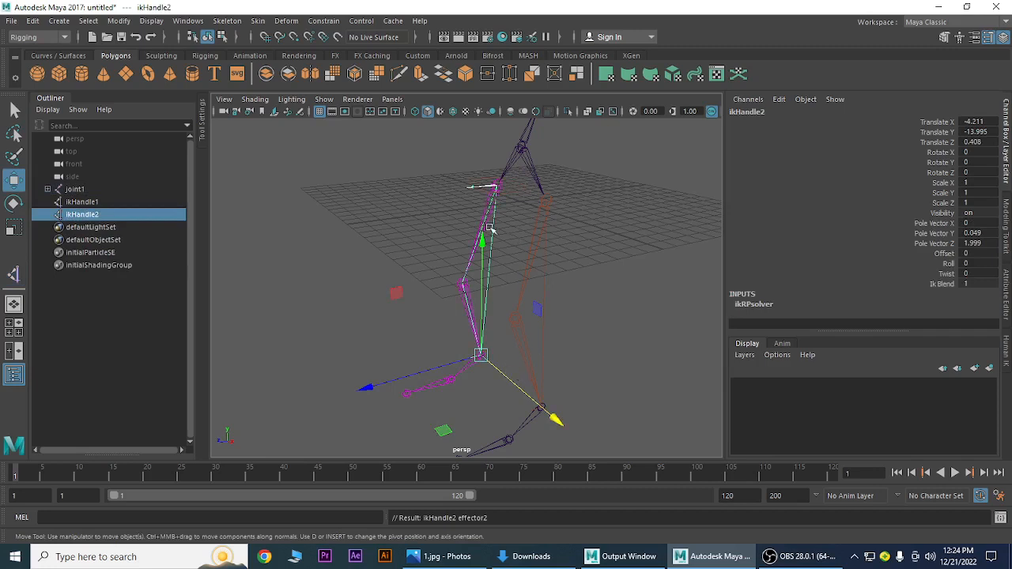
middle_drag(397, 294, 429, 242)
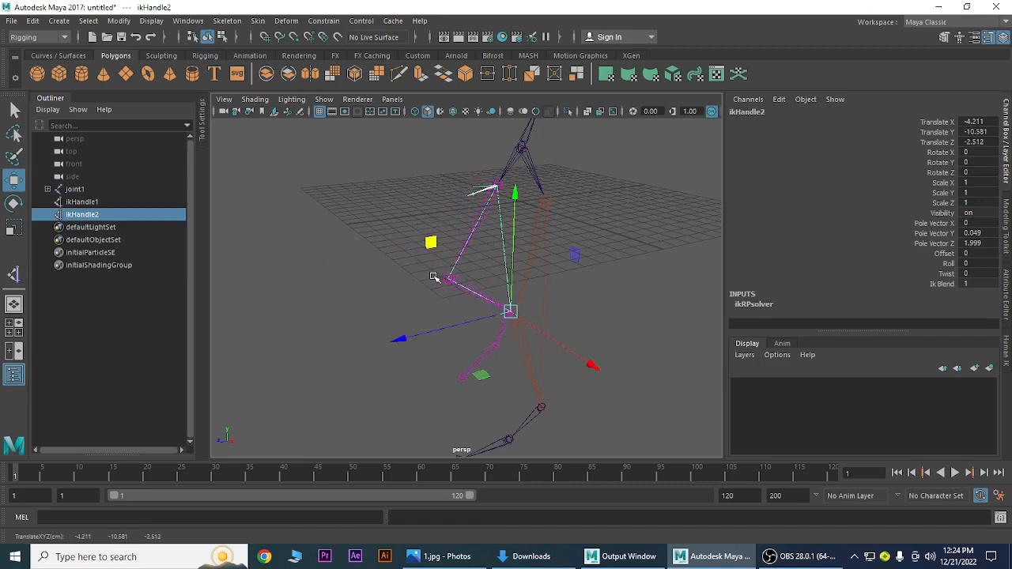
click(644, 278)
Create an IK handle on the right arm, picking the shoulder joint first and the wrist joint second
alt+drag(576, 299, 475, 351)
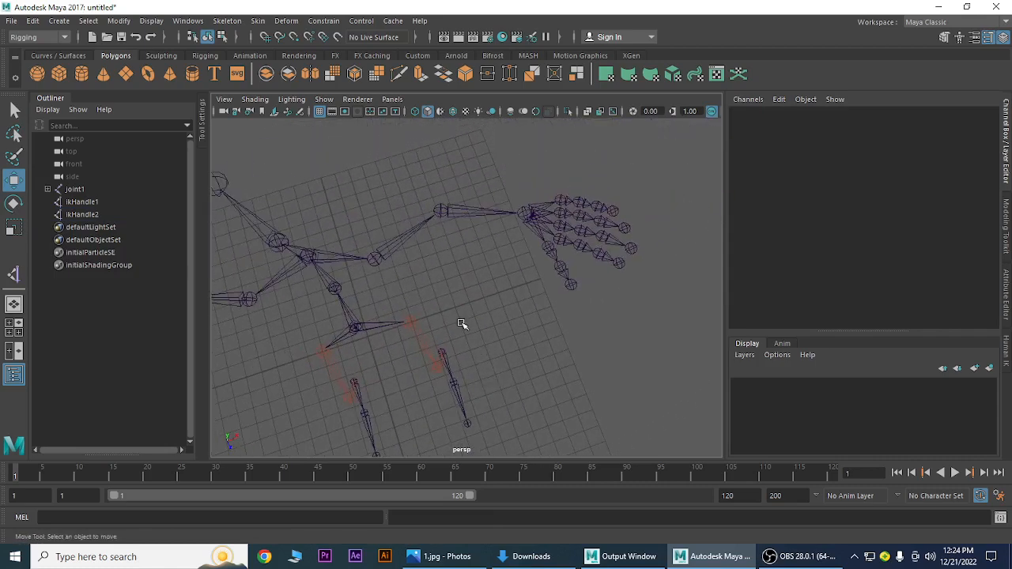
key(y)
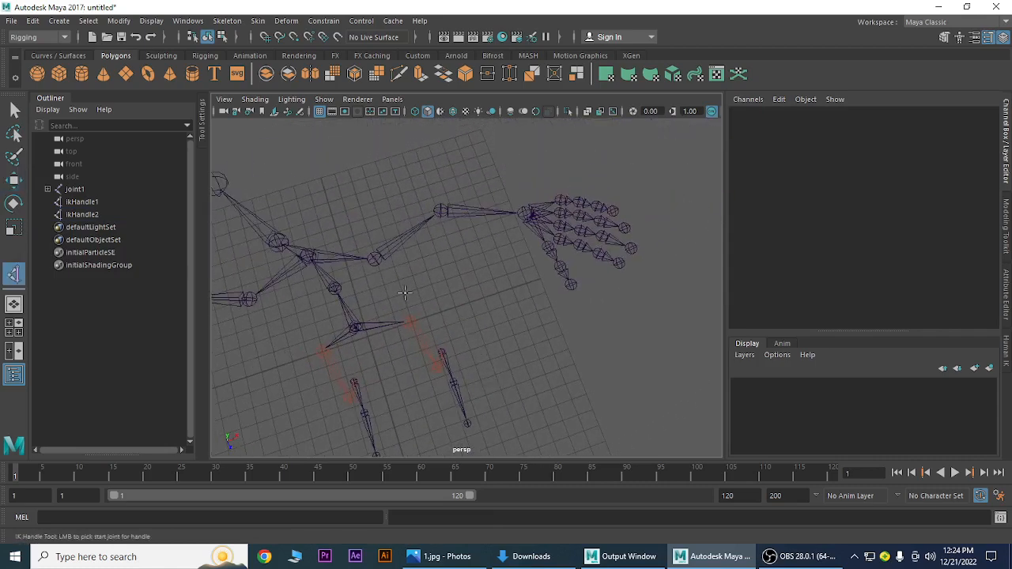
click(376, 259)
click(524, 214)
key(w)
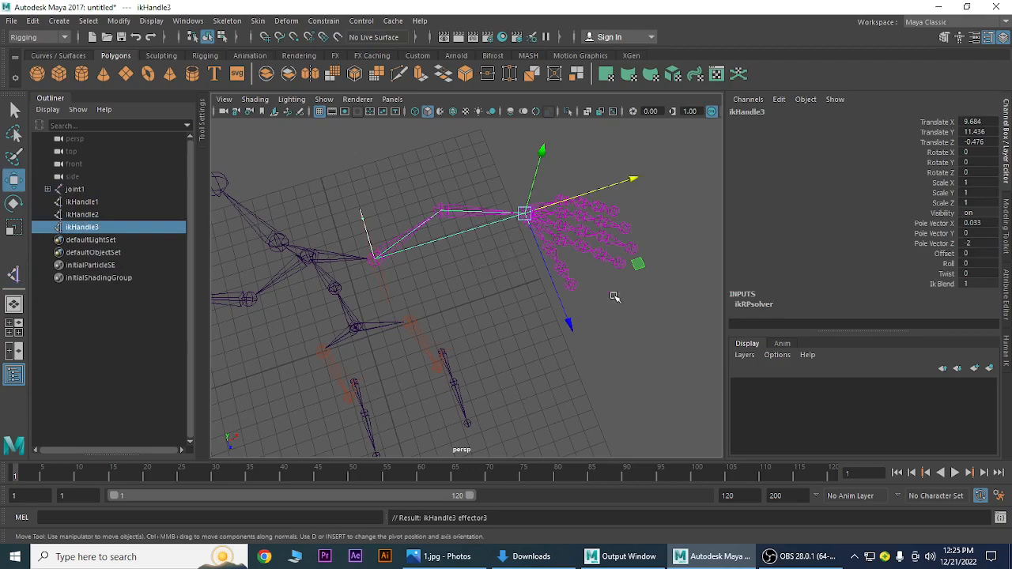
Try moving the right arm's IK handle within the horizontal plane to test the elbow bend, undoing the move
middle_drag(639, 264, 605, 295)
key(ctrl+z)
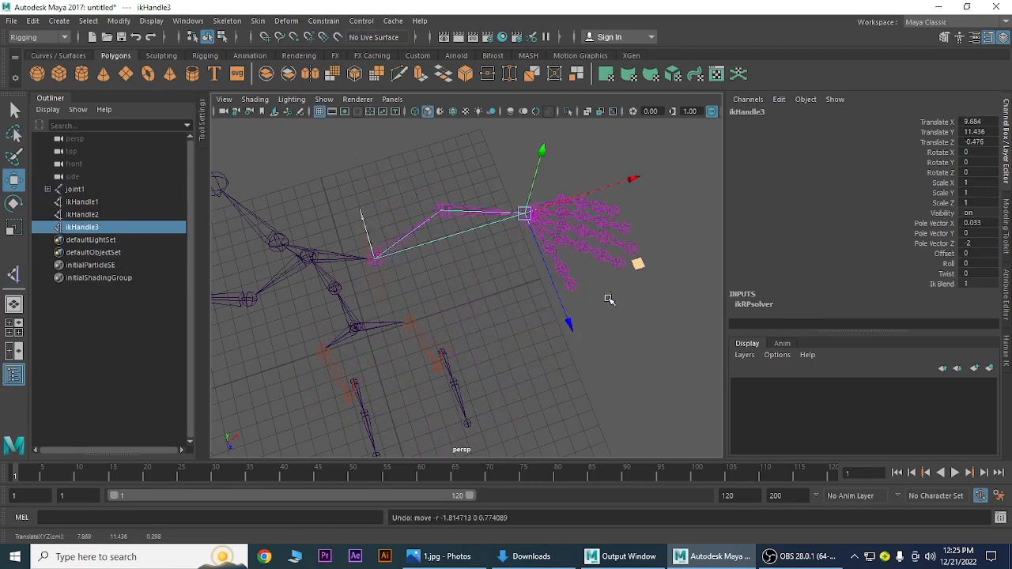
click(480, 316)
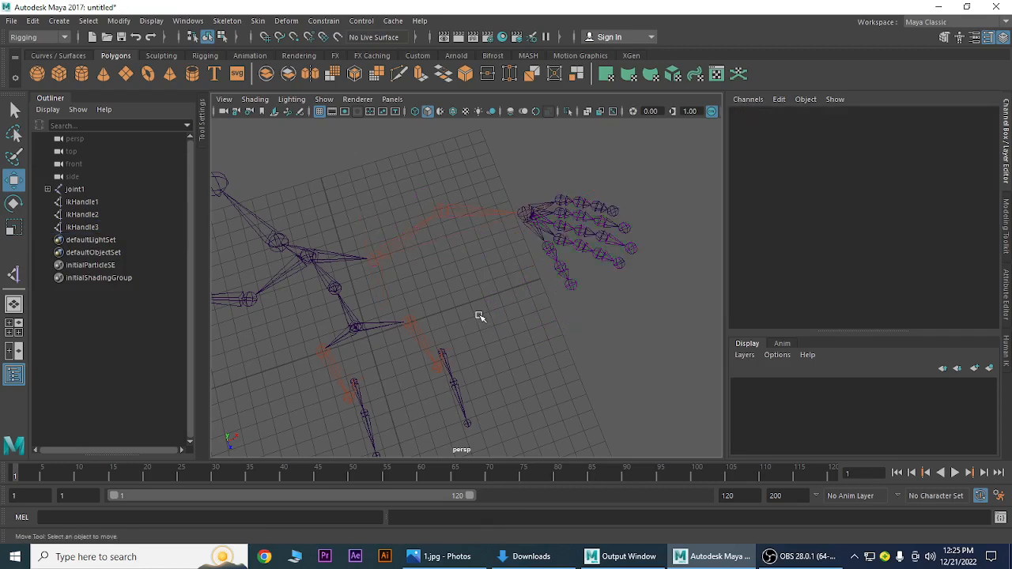
Create an IK handle on the left arm, picking the shoulder joint first and the wrist joint second
alt+drag(446, 314, 484, 321)
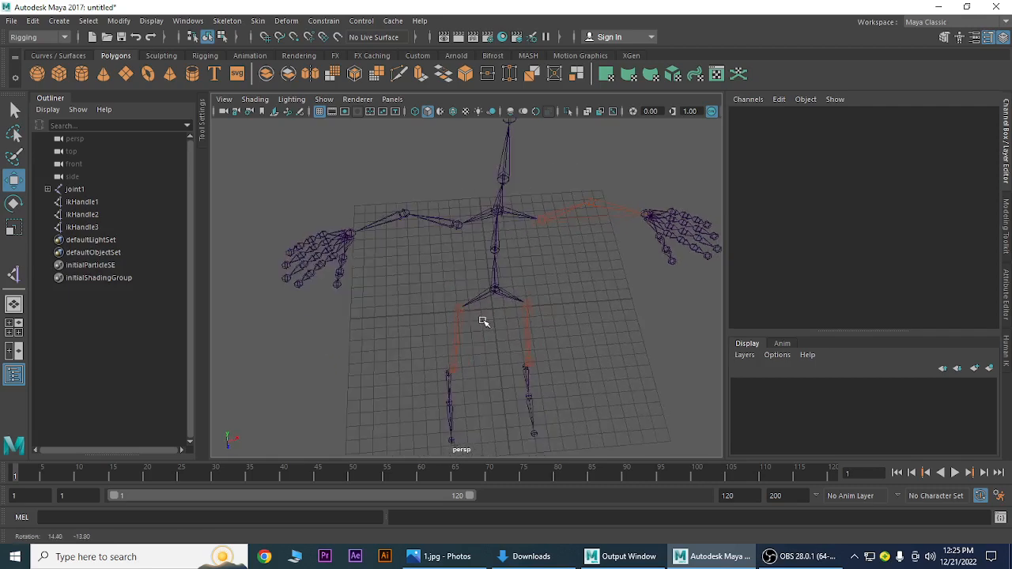
alt+right_drag(412, 290, 528, 353)
alt+drag(454, 322, 459, 343)
key(y)
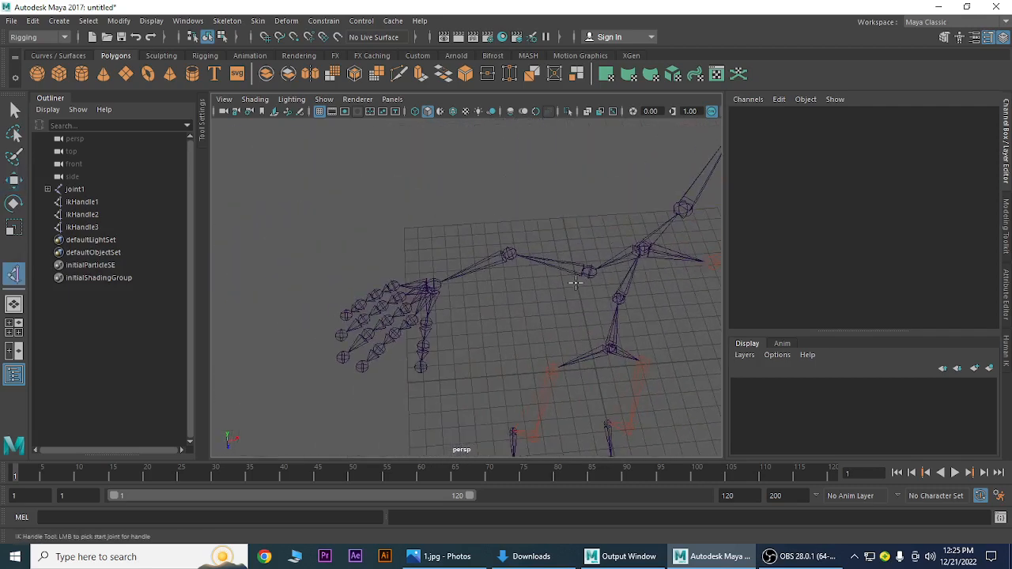
click(590, 271)
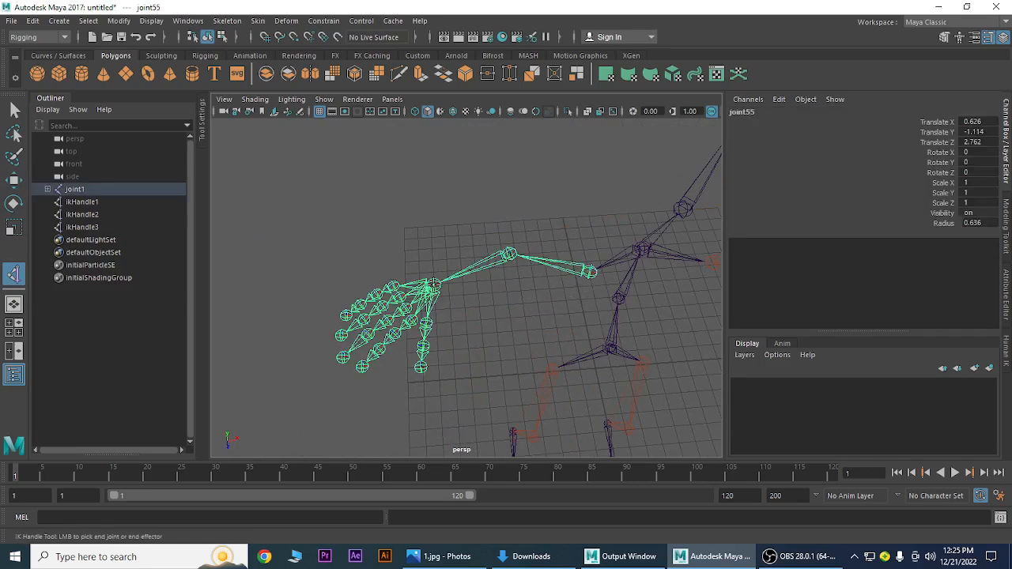
click(434, 287)
key(w)
Try moving the left arm's IK handle within the horizontal plane to test the elbow bend, undoing the move
alt+drag(457, 316, 522, 361)
drag(497, 319, 518, 323)
key(ctrl+z)
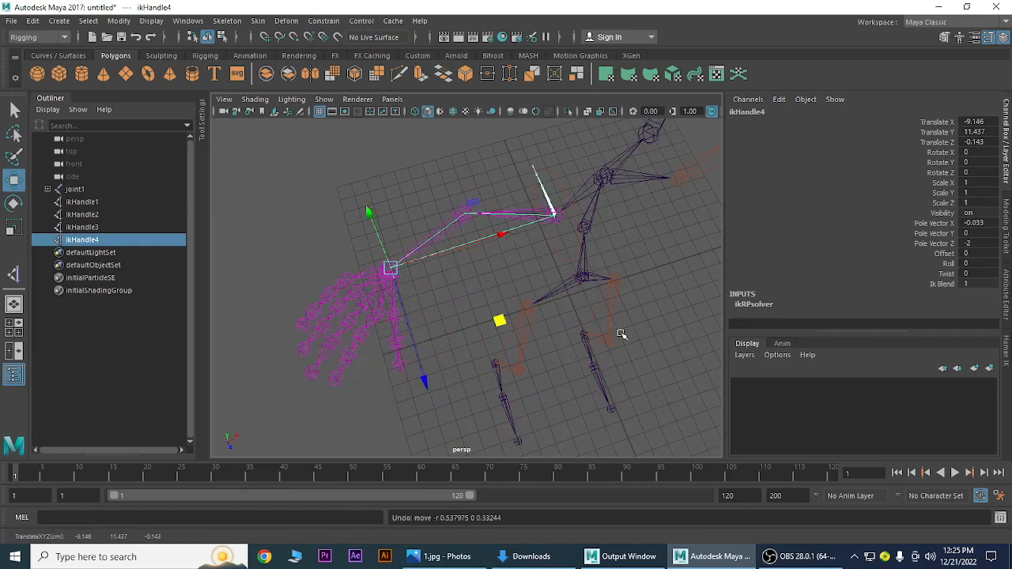
click(657, 318)
Start saving the scene under a new name and browse to the Maya student subfolder in the teacher's folder on drive D
scroll(518, 333, down, 5)
mouse_move(518, 333)
alt+mouse_down()
mouse_move(480, 312)
mouse_move(524, 350)
mouse_move(576, 343)
mouse_move(515, 330)
mouse_move(532, 335)
alt+mouse_up()
mouse_move(533, 336)
alt+right_down()
mouse_move(514, 317)
mouse_move(542, 340)
alt+right_up()
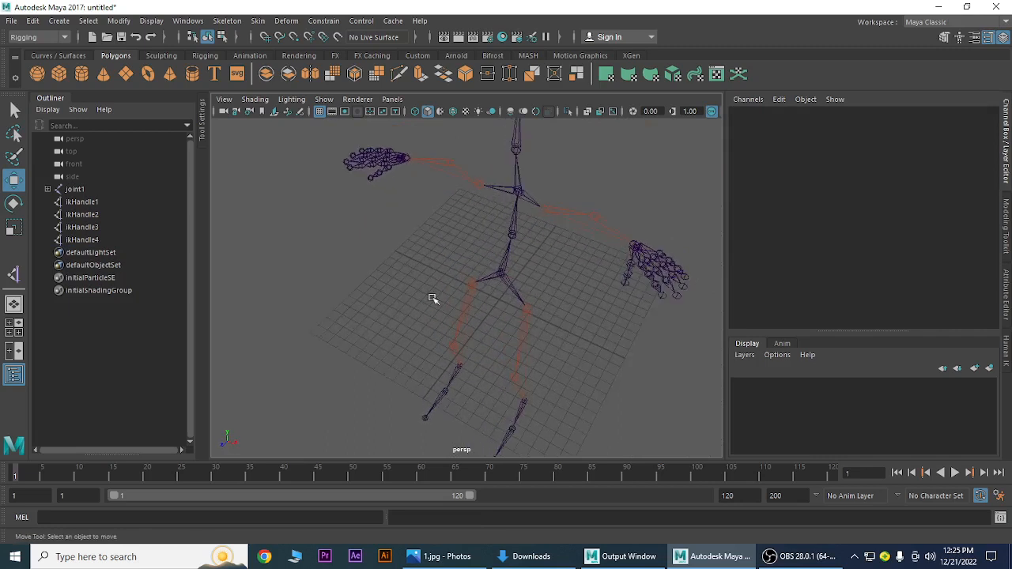
click(12, 23)
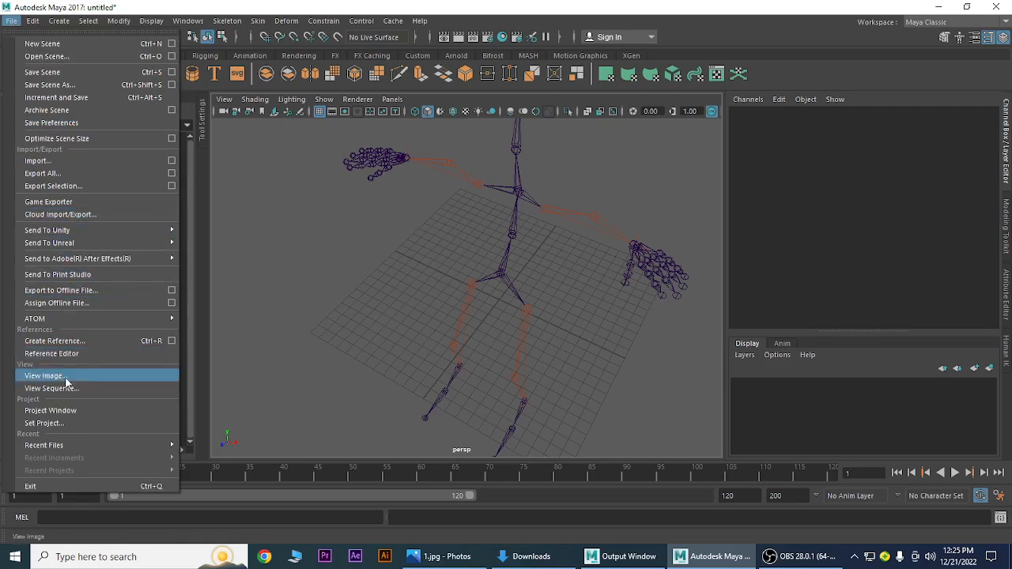
click(47, 85)
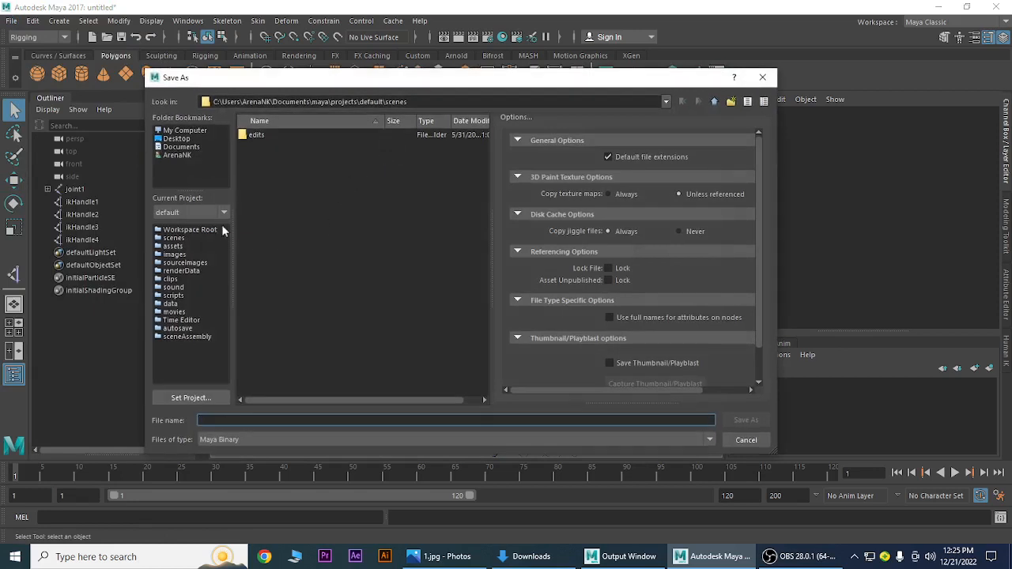
click(180, 130)
double_click(298, 154)
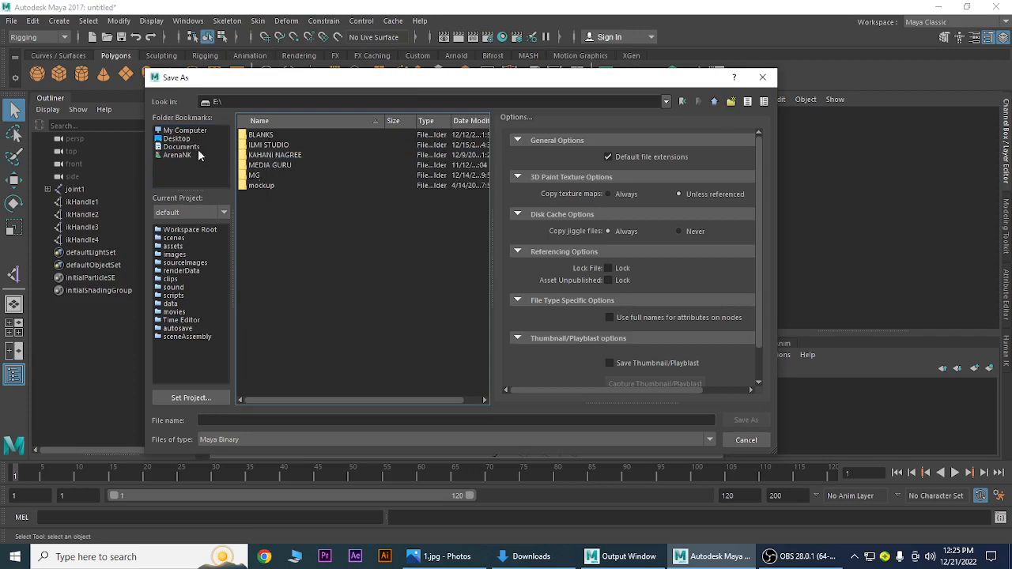
click(183, 132)
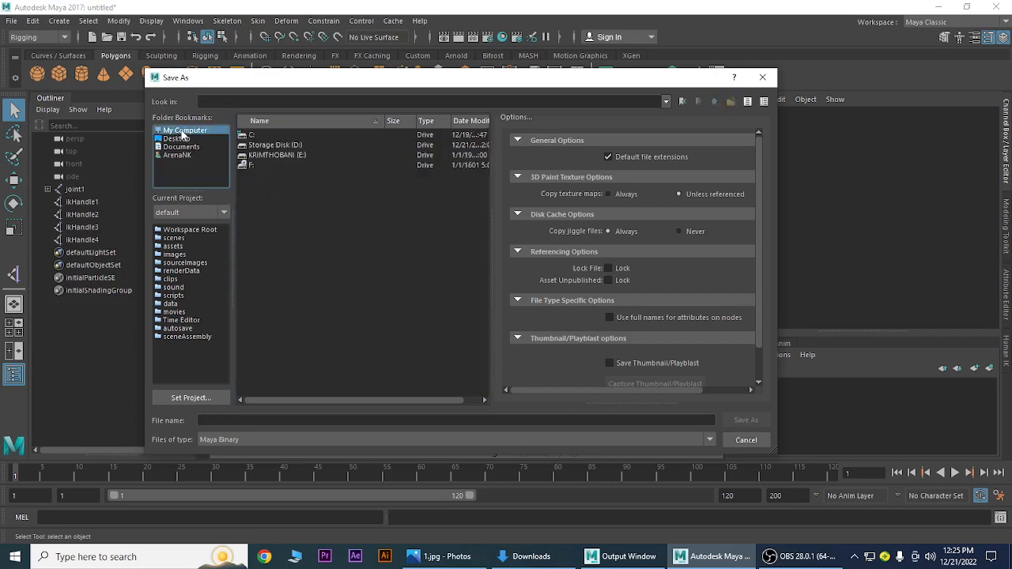
double_click(277, 147)
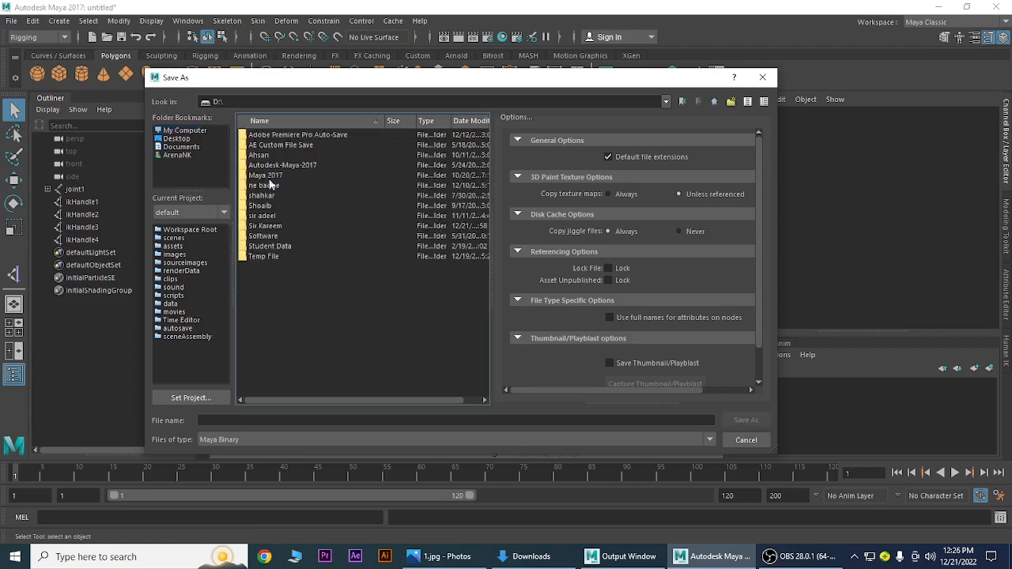
double_click(264, 226)
click(274, 176)
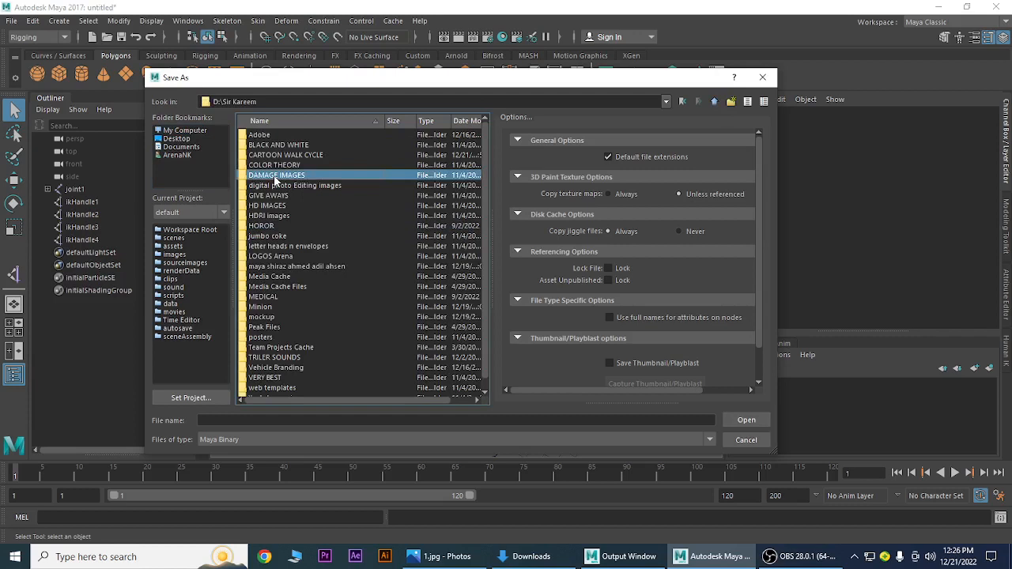
click(372, 268)
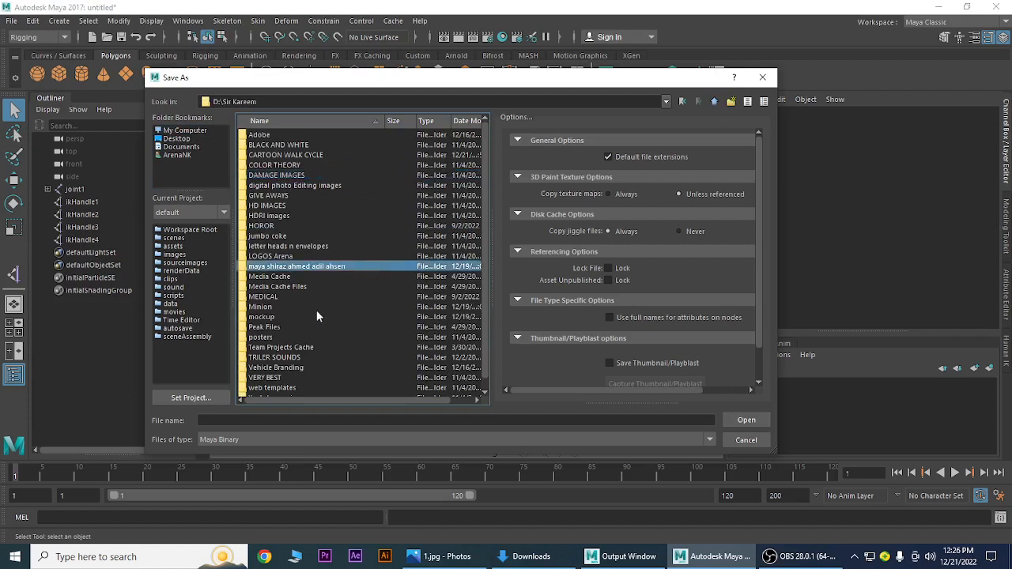
double_click(297, 269)
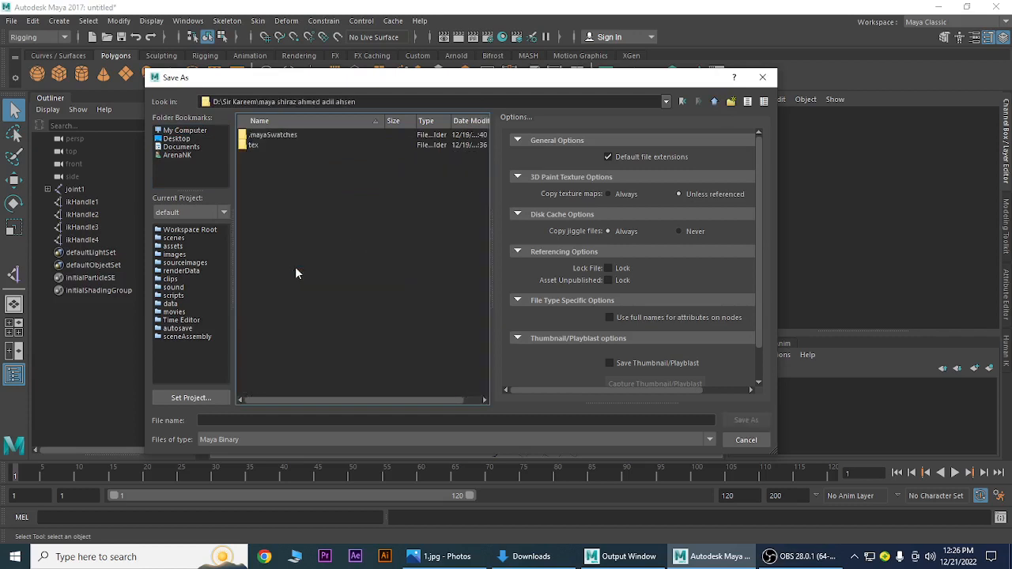
Save the scene as a Maya Binary file named "basic skeleton for rigging"
click(272, 421)
text(basic skeleton for rigging)
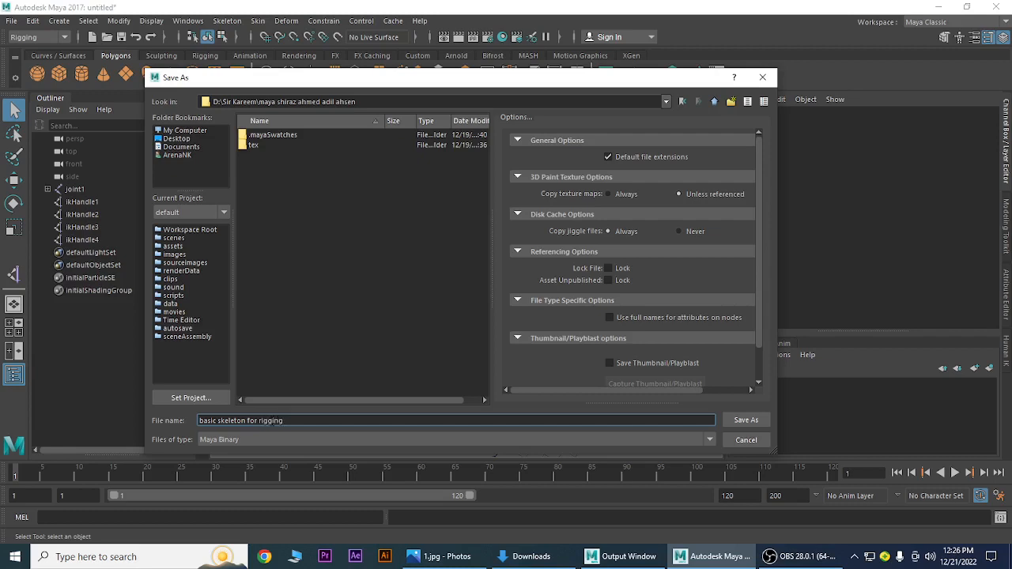
click(746, 421)
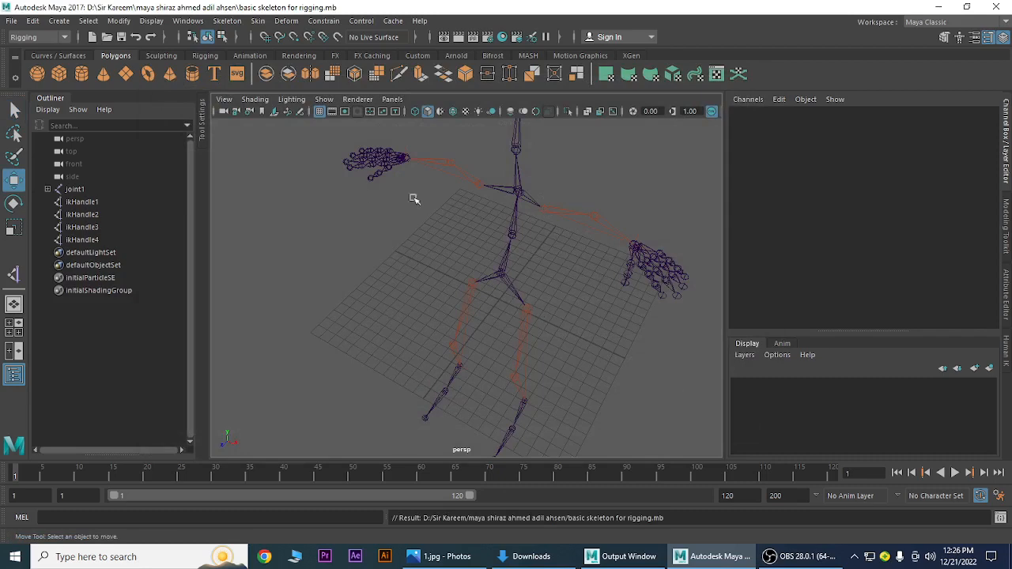
Examine the skeleton's hands, arms and legs with their IK chains from several angles and as a whole
alt+drag(396, 239, 353, 195)
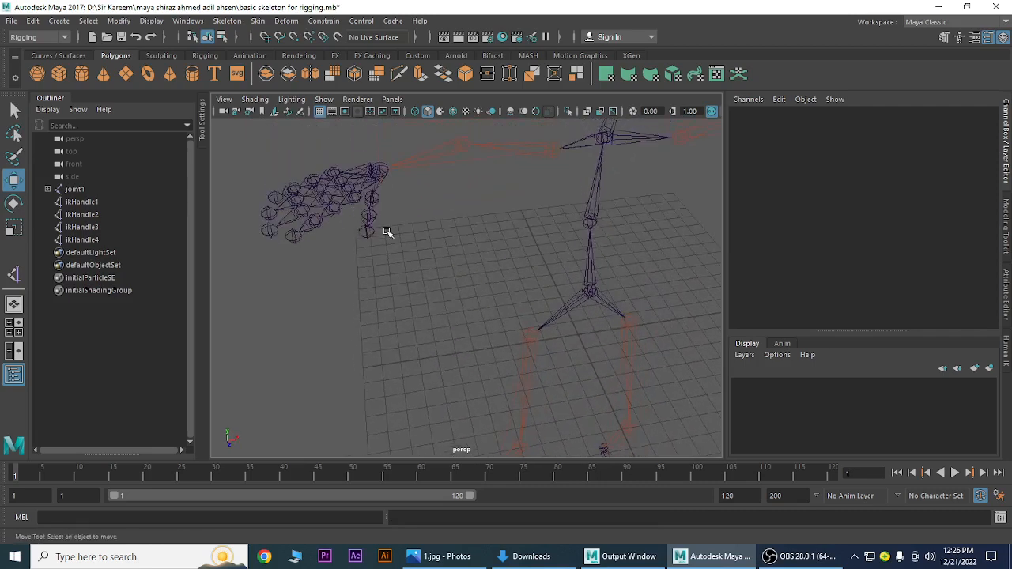
alt+drag(490, 271, 374, 236)
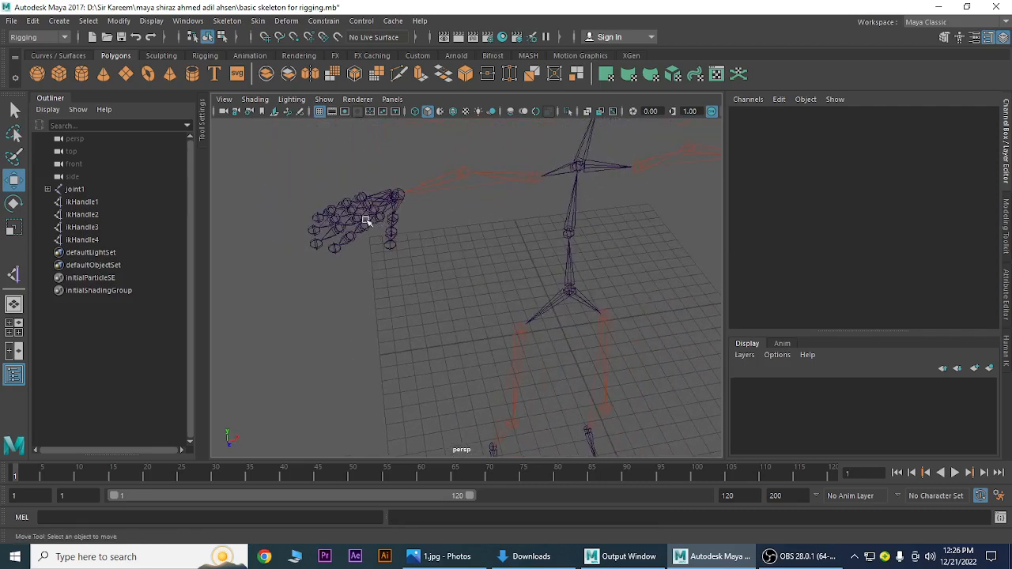
alt+drag(388, 273, 364, 311)
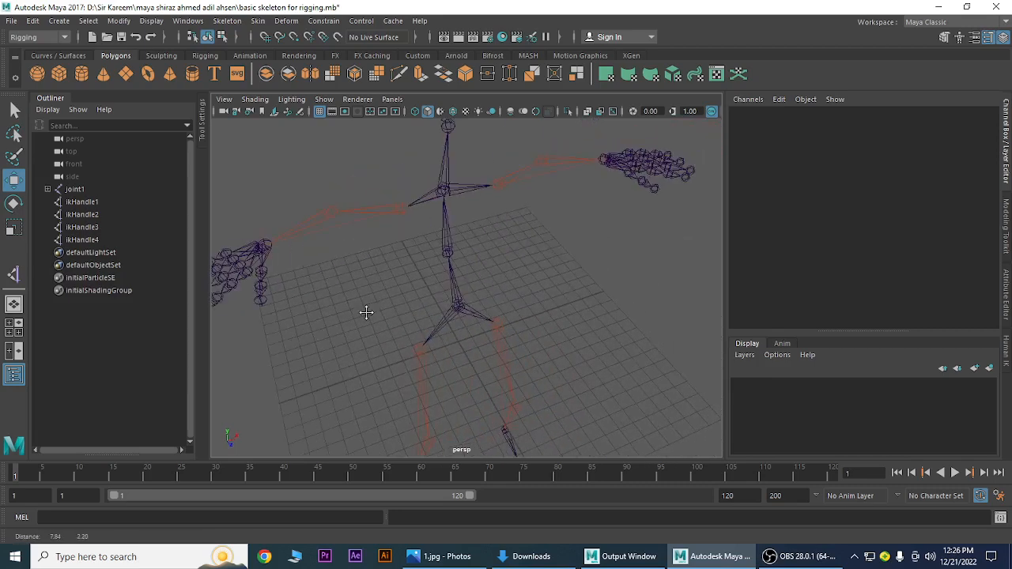
alt+drag(517, 312, 436, 294)
alt+right_drag(540, 316, 491, 307)
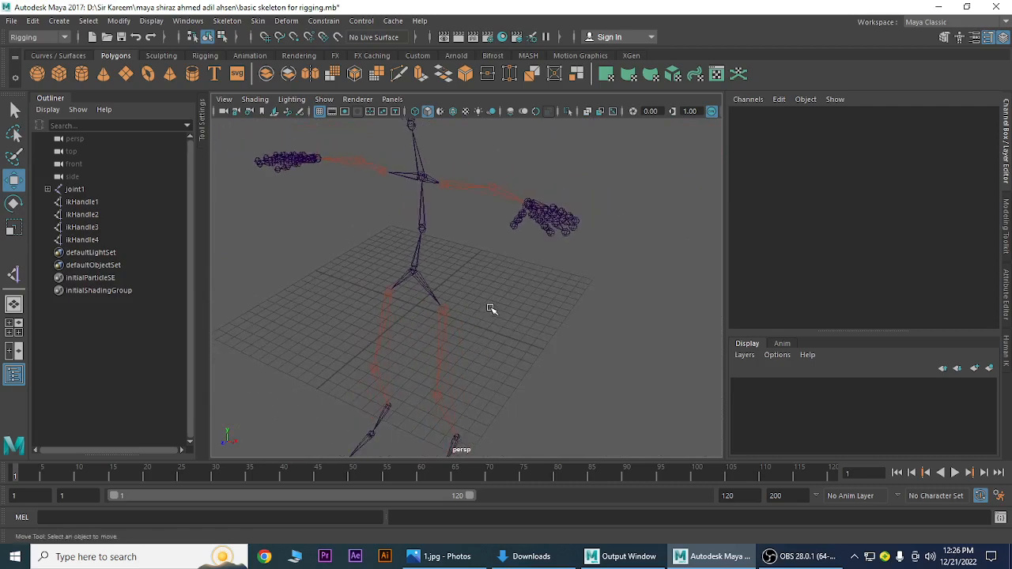
alt+middle_drag(490, 308, 513, 302)
alt+right_drag(540, 313, 459, 311)
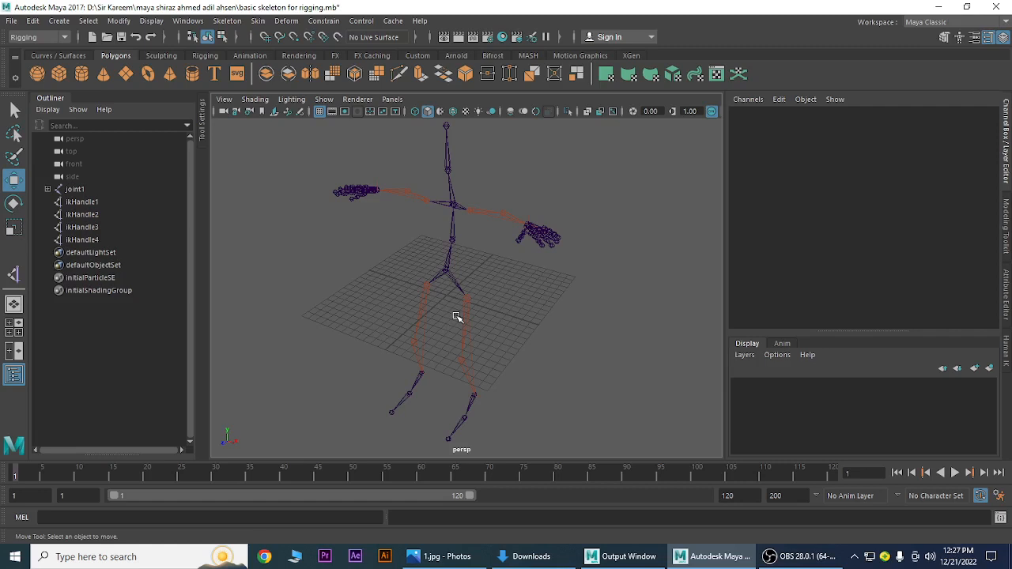
click(798, 557)
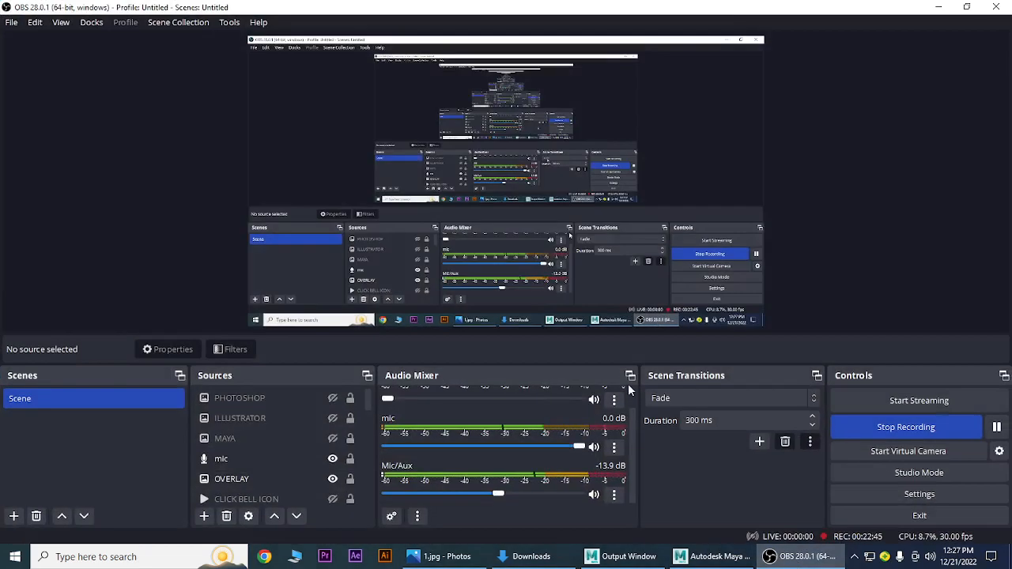